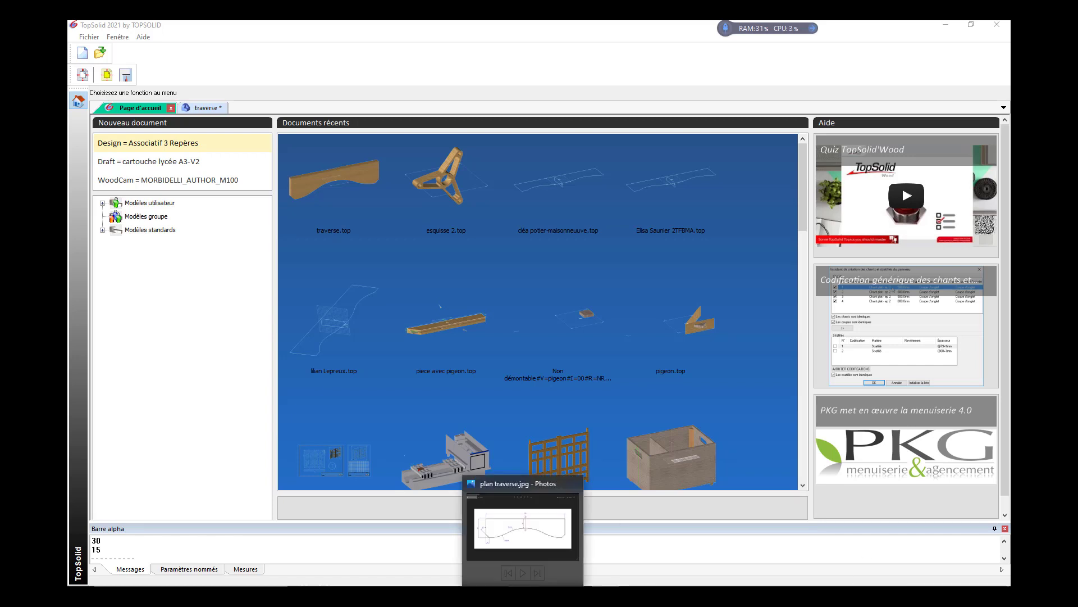
Consult the dimensioned drawing plan traverse.jpg in Photos, and return to TopSolid to open the traverse document.
left_click(527, 584)
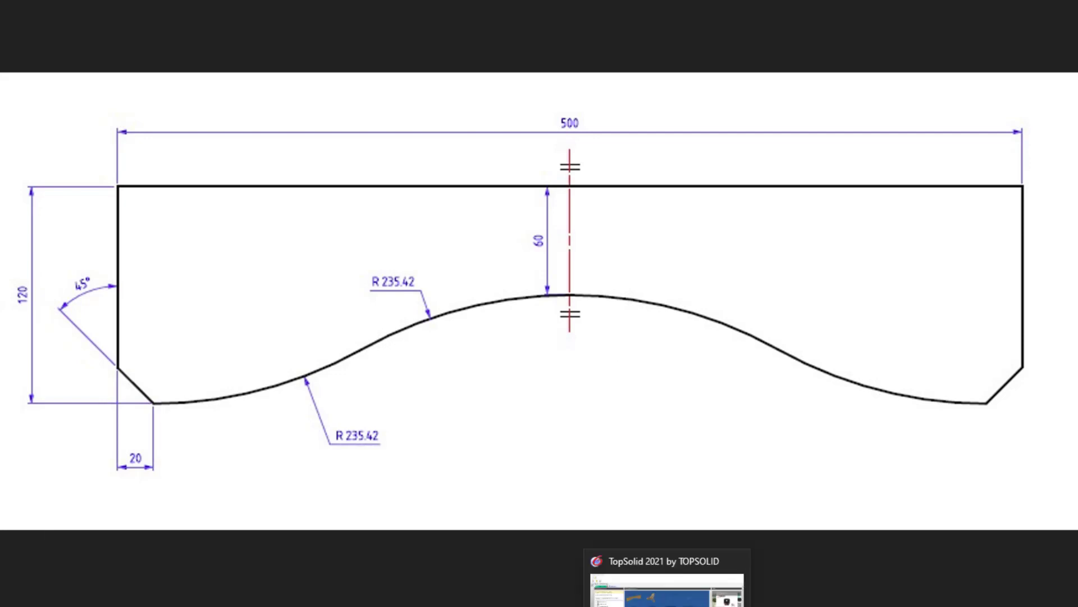
left_click(668, 581)
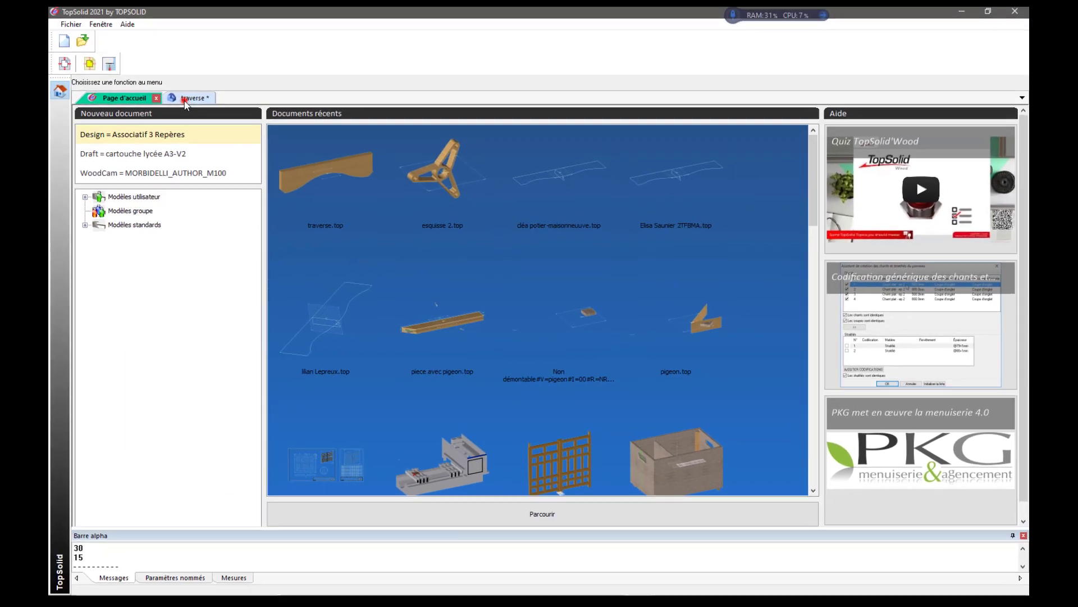
left_click(85, 16)
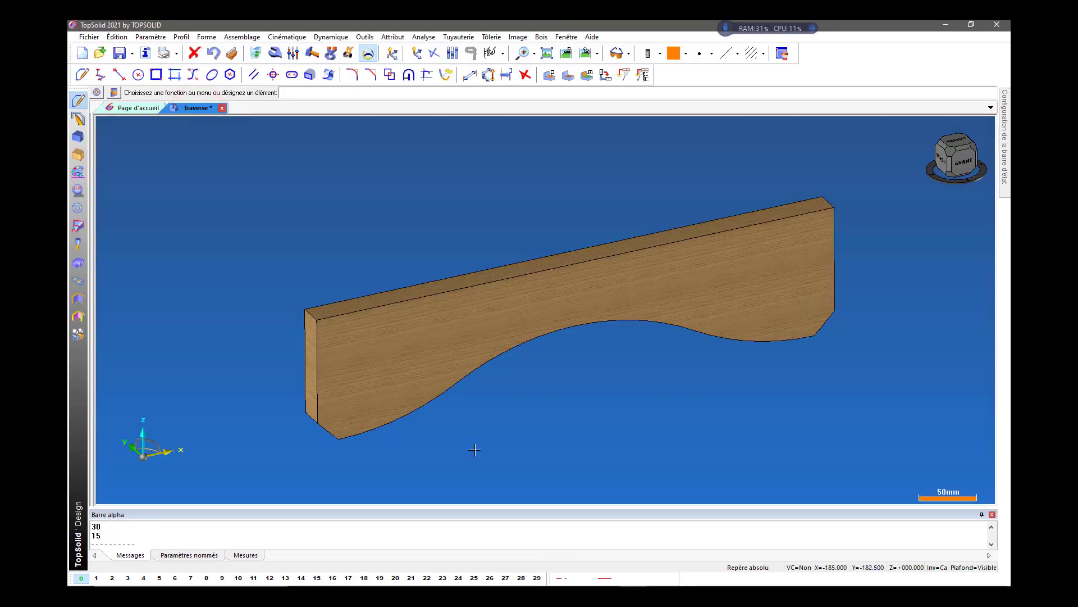
Examine the finished traverse model in front, top and perspective views, ending with the whole part fitted in perspective.
left_click(961, 164)
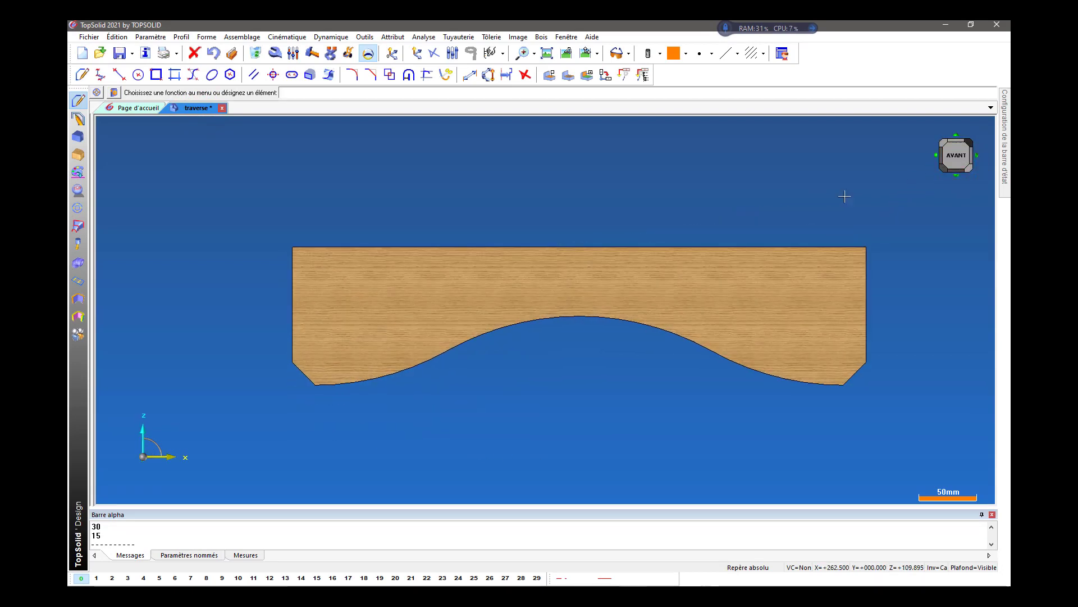
scroll(514, 332, "up", 1)
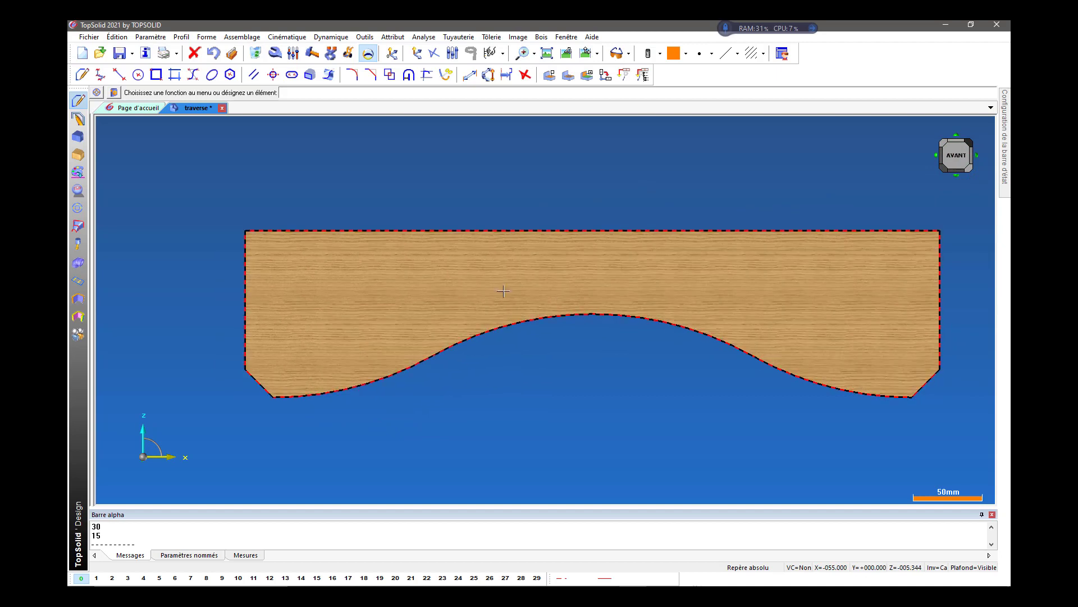
middle_click_drag(436, 271, 481, 304)
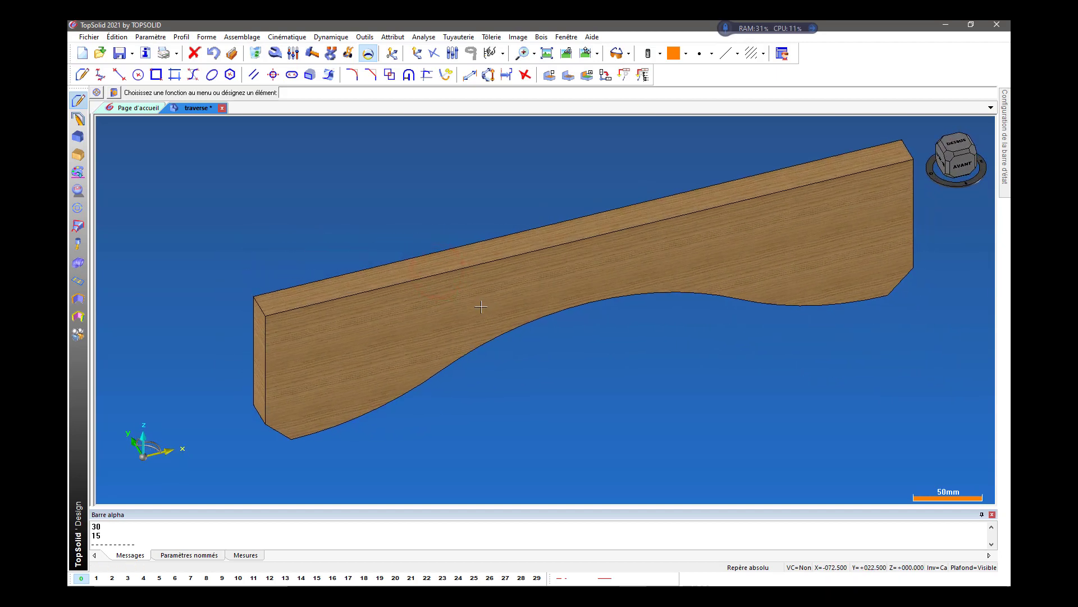
scroll(478, 306, "up", 2)
scroll(479, 306, "up", 1)
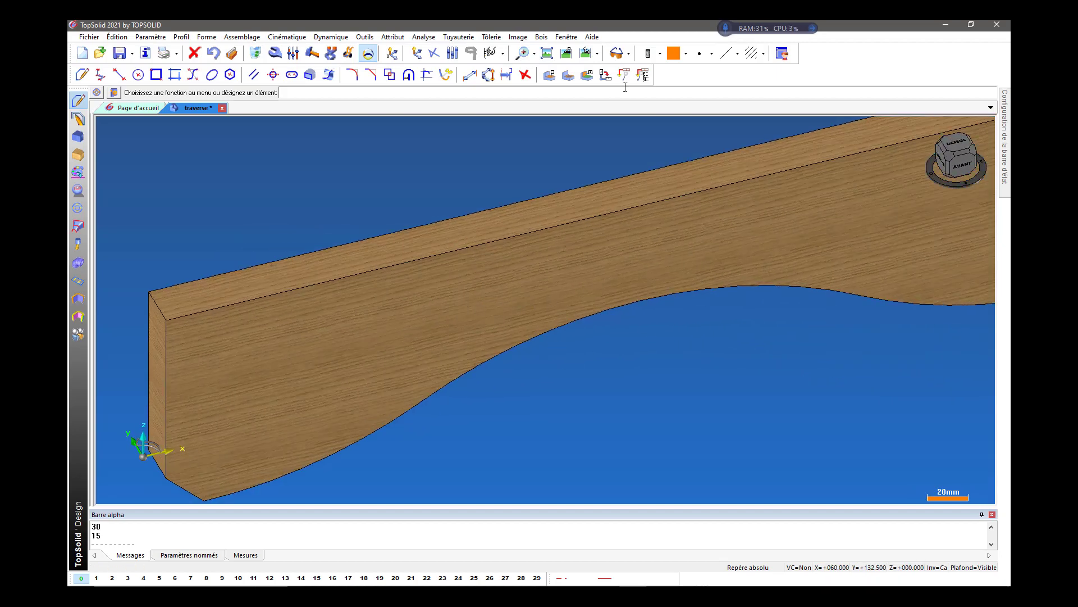
left_click(586, 53)
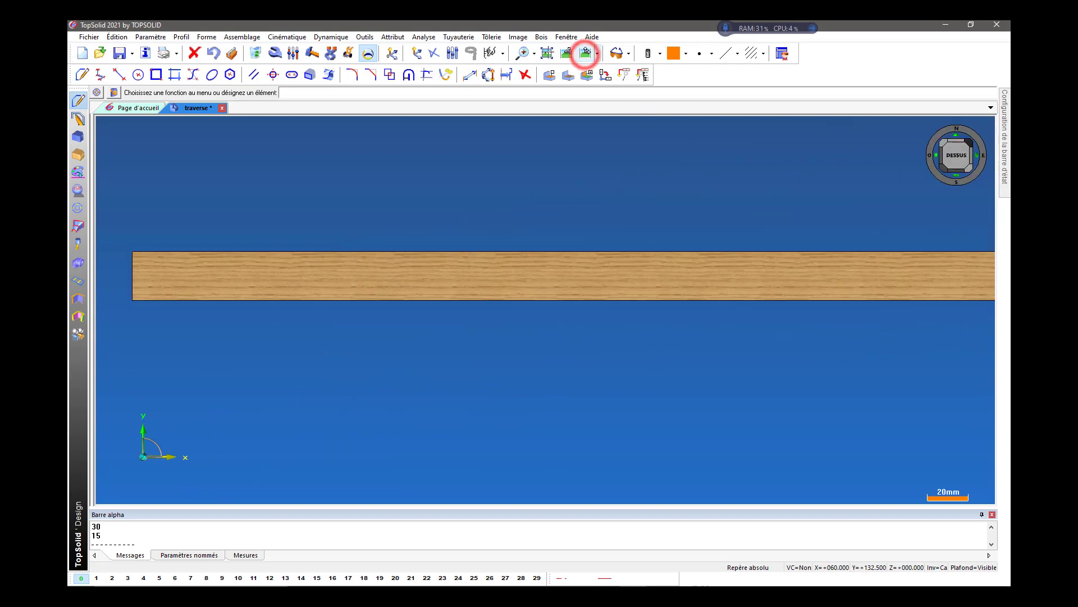
left_click(547, 53)
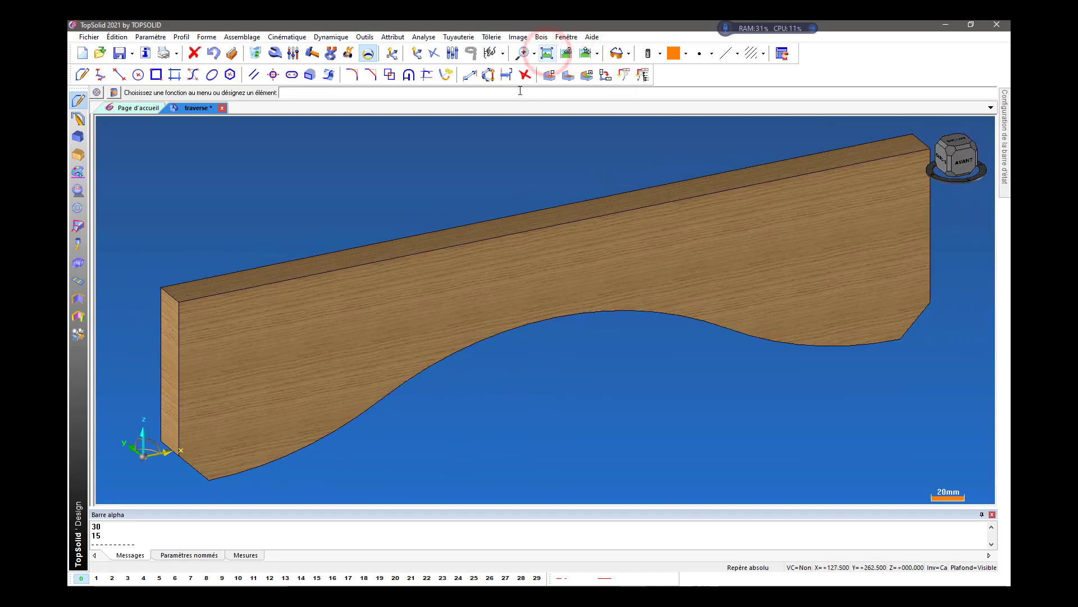
Switch the traverse display from wood texture to plain colour shading with edges, and show its front profile's driving dimensions.
left_click(659, 54)
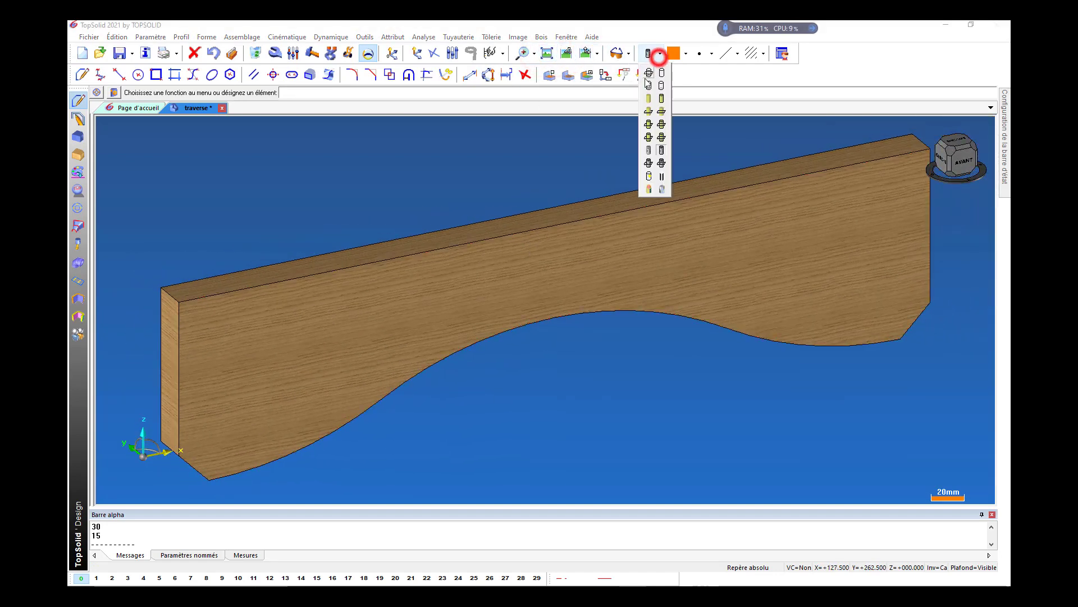
left_click(664, 125)
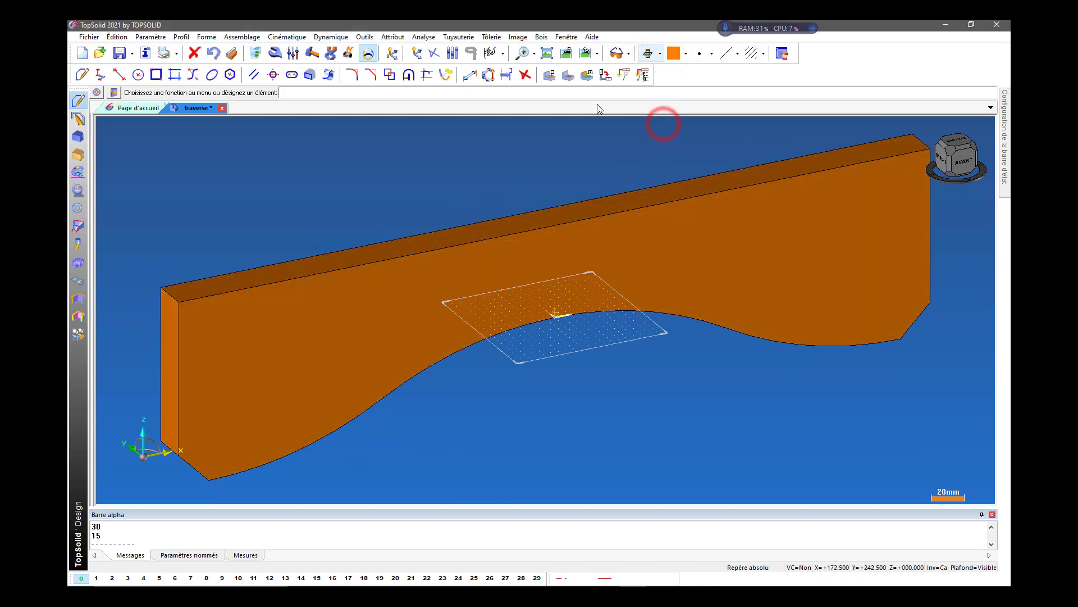
left_click(369, 54)
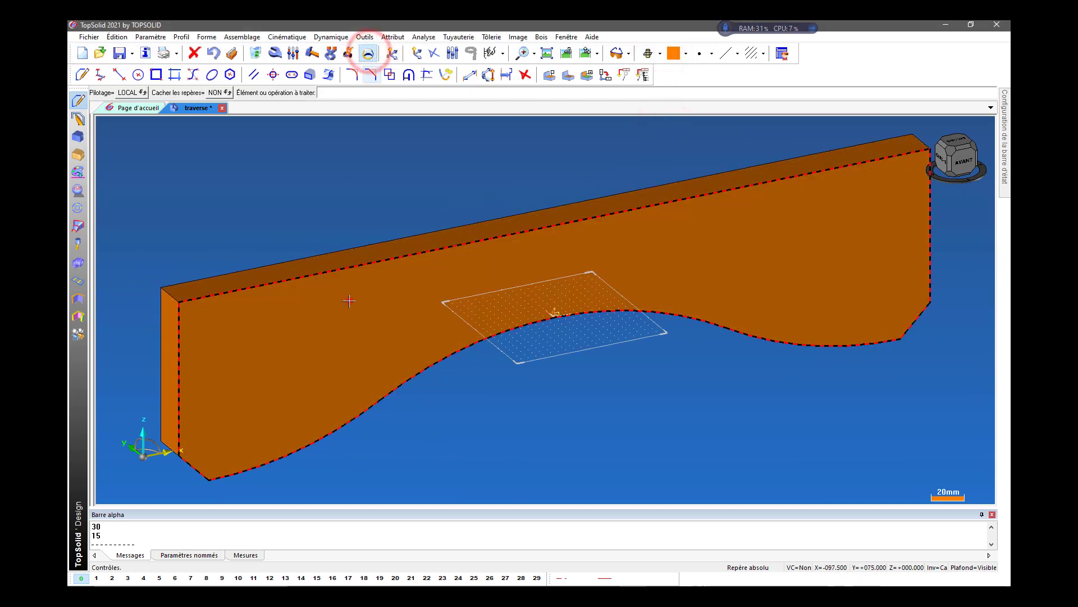
left_click(332, 299)
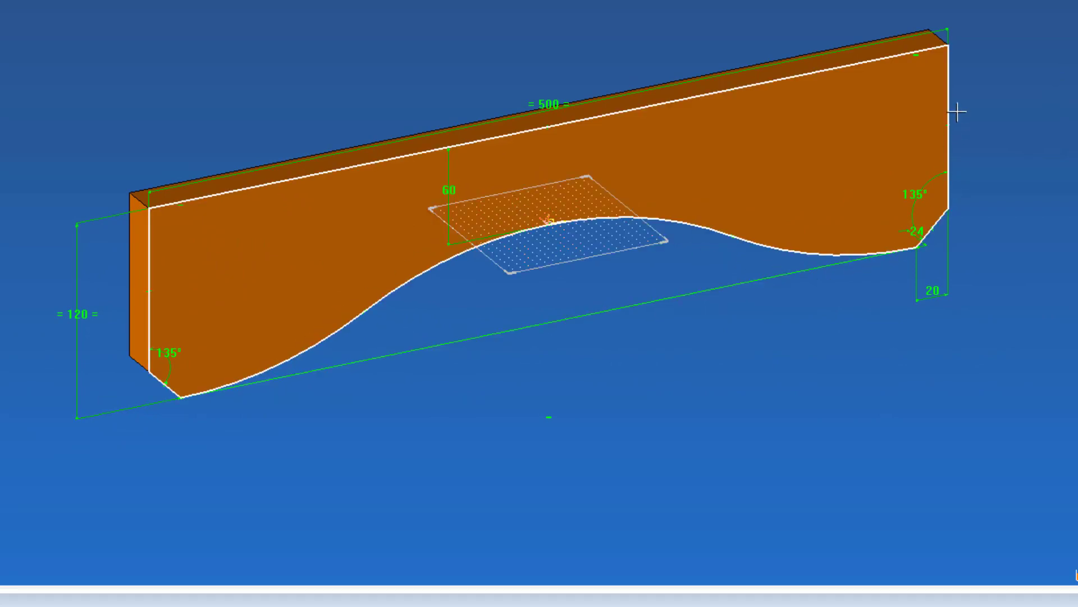
left_click(553, 130)
Create a new Design document from the Associatif 3 Repères template.
left_click(33, 53)
left_click(144, 146)
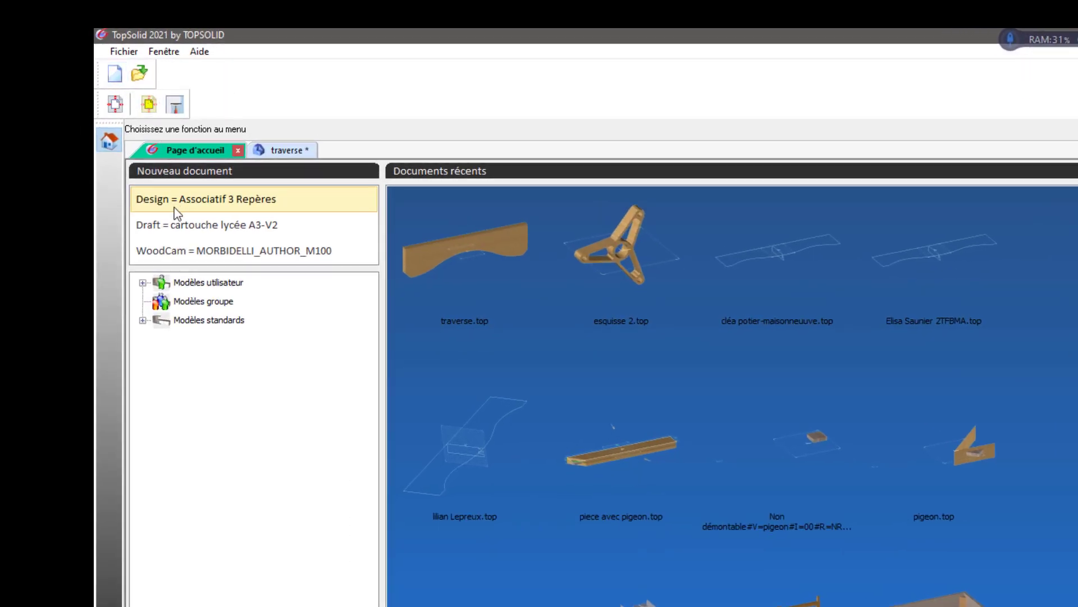
double_click(245, 200)
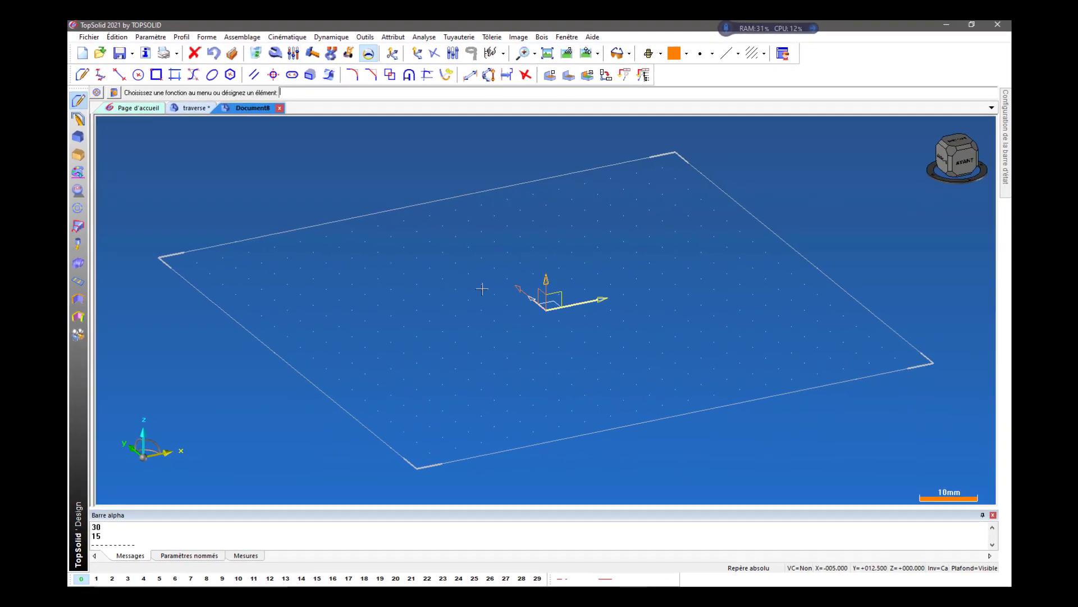
scroll(588, 353, "down", 3)
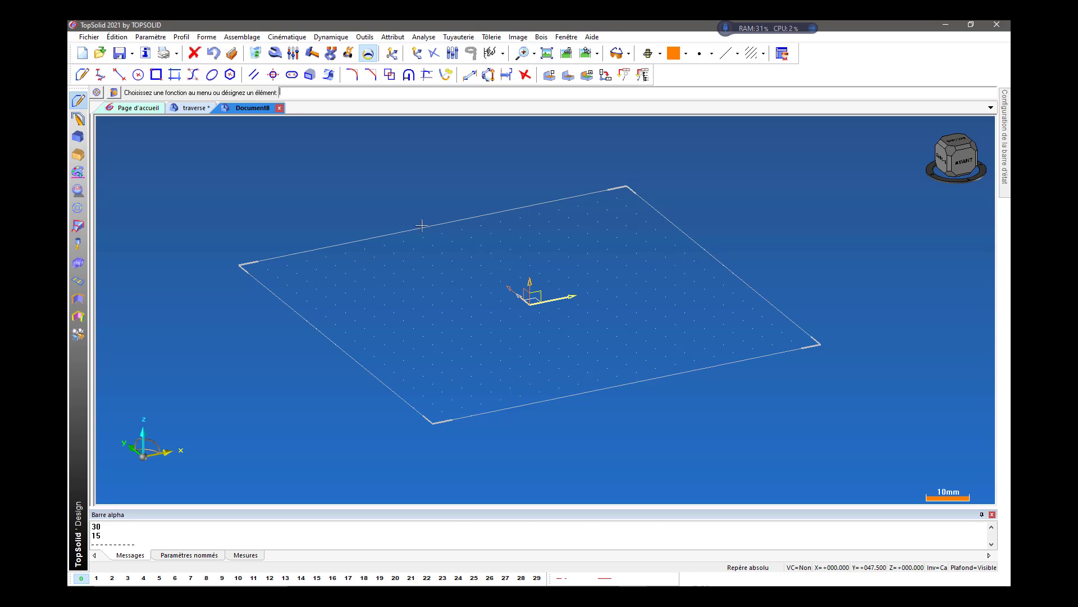
Return to the traverse document and hide the part's driving dimensions.
left_click(192, 108)
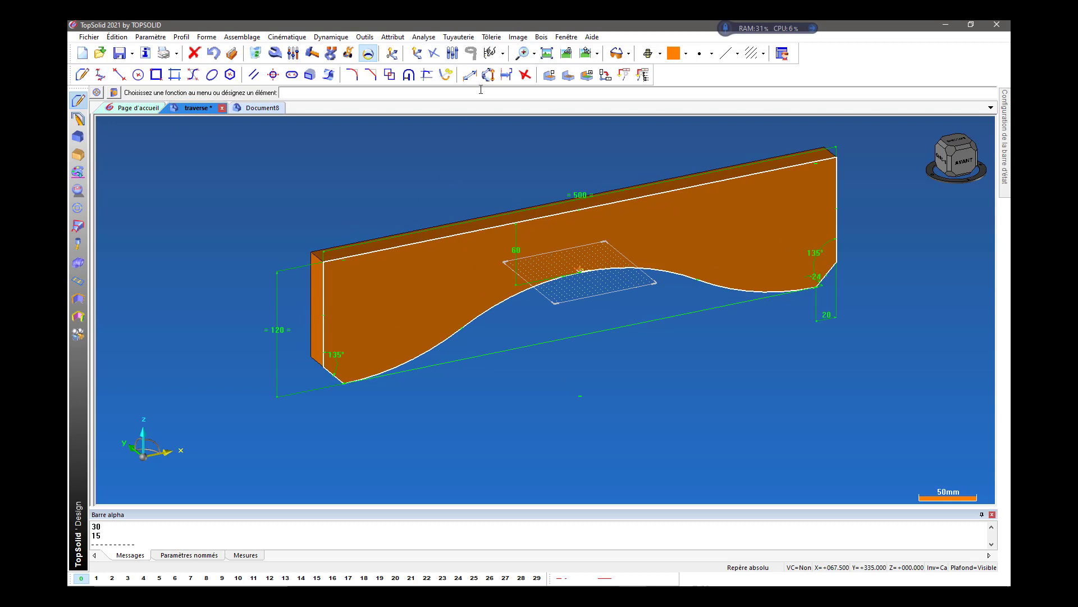
left_click(369, 53)
left_click(444, 282)
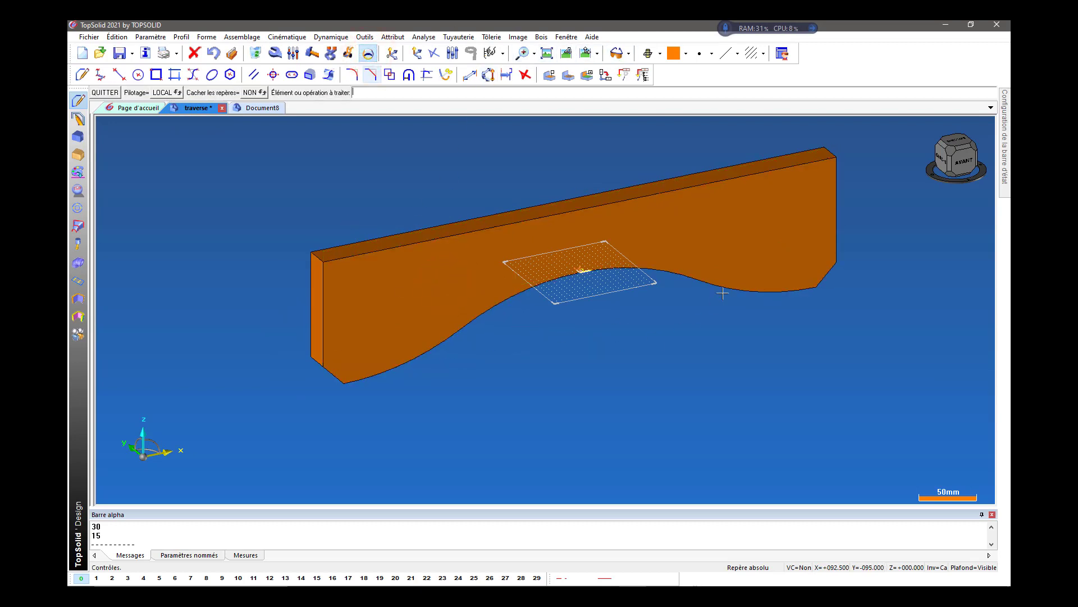
Examine the traverse part from the front and from its left end.
left_click(964, 162)
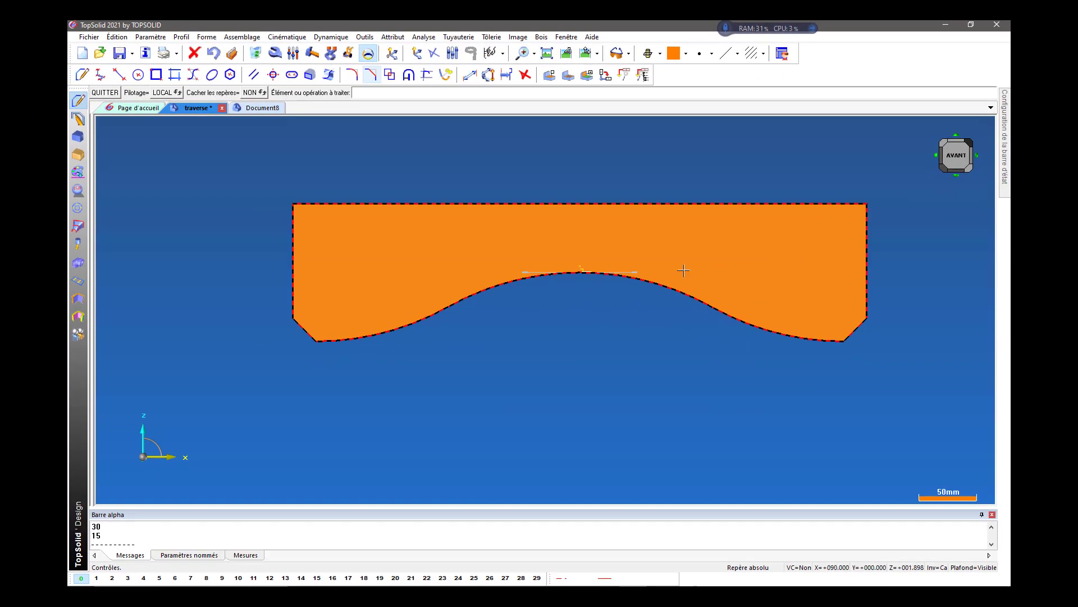
left_click(957, 154)
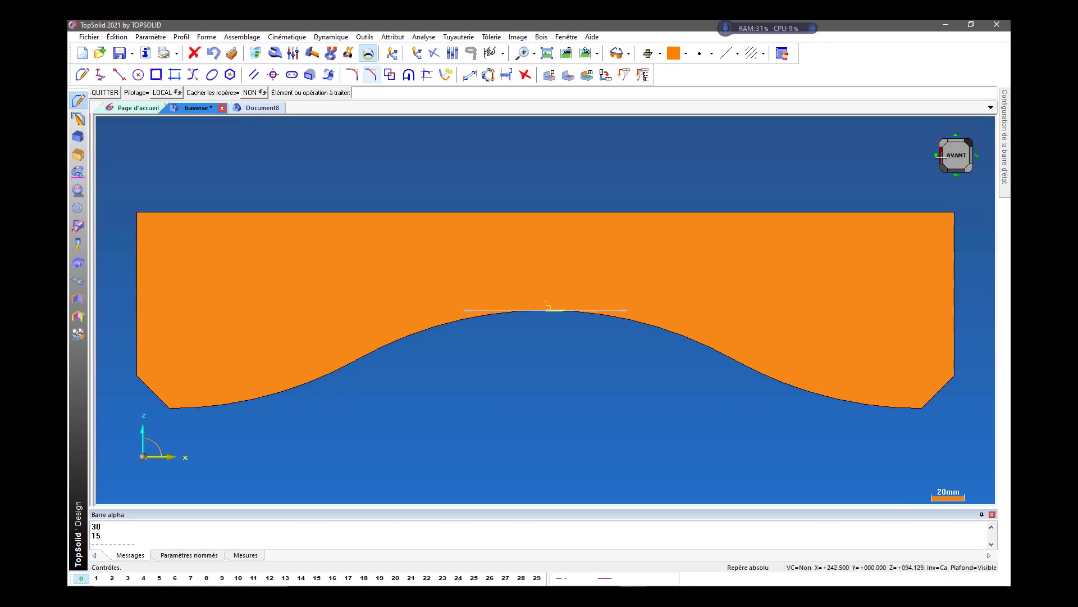
scroll(924, 168, "down", 2)
scroll(927, 165, "down", 1)
left_click(934, 155)
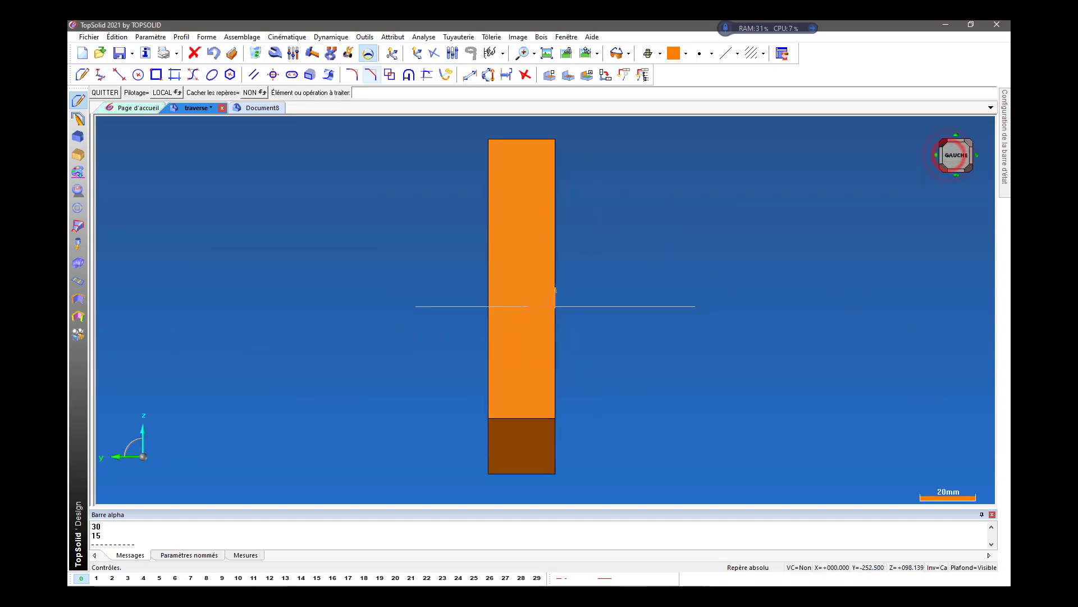
scroll(480, 355, "down", 1)
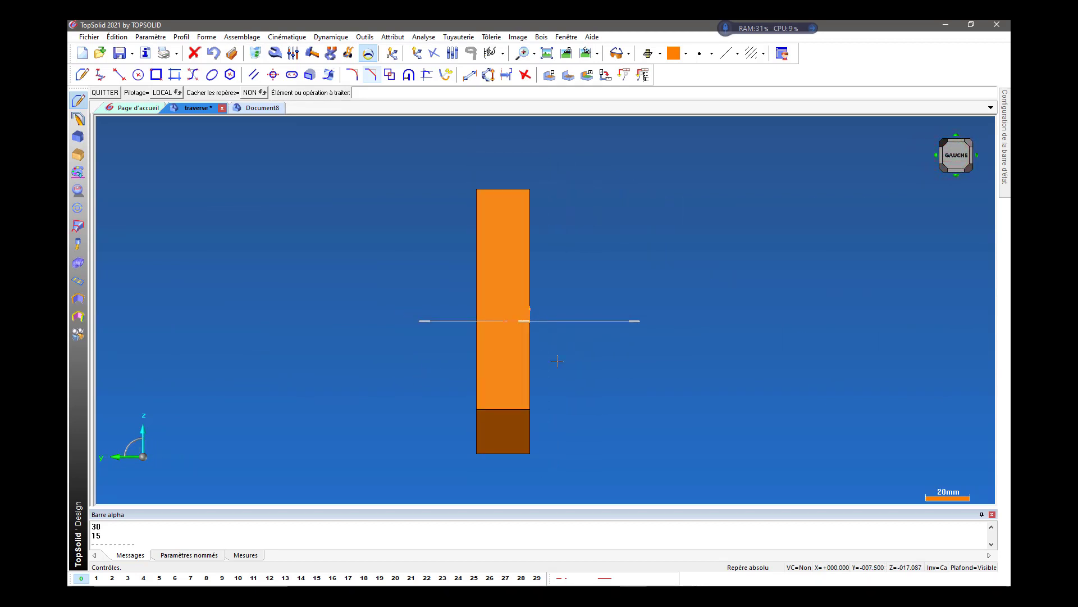
middle_click_drag(576, 365, 557, 368)
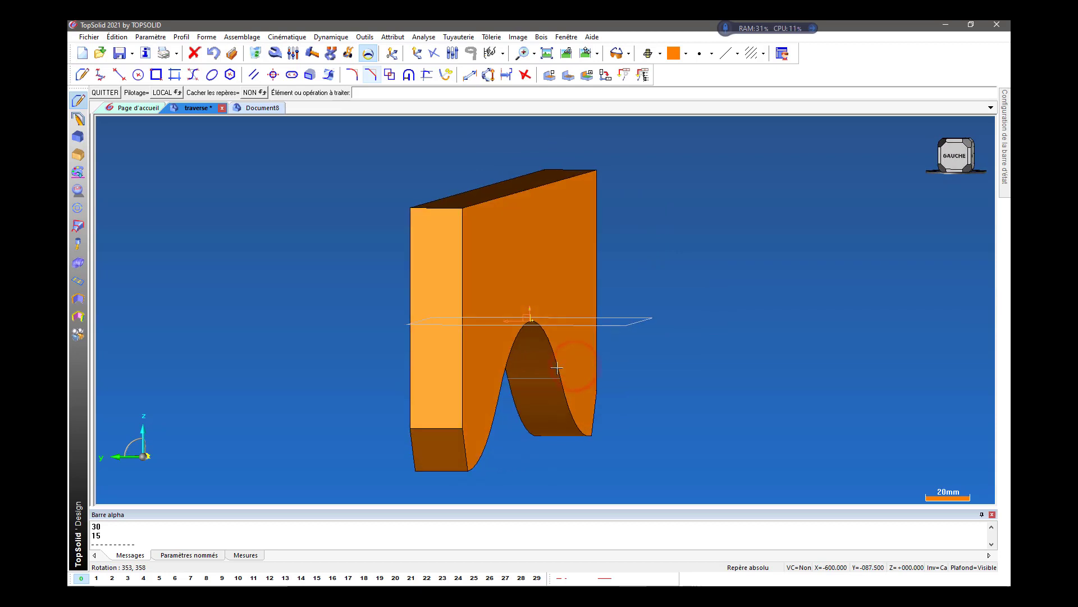
Show and hide the part's driving dimensions, and highlight its left end face and the chamfer face below it.
left_click(449, 359)
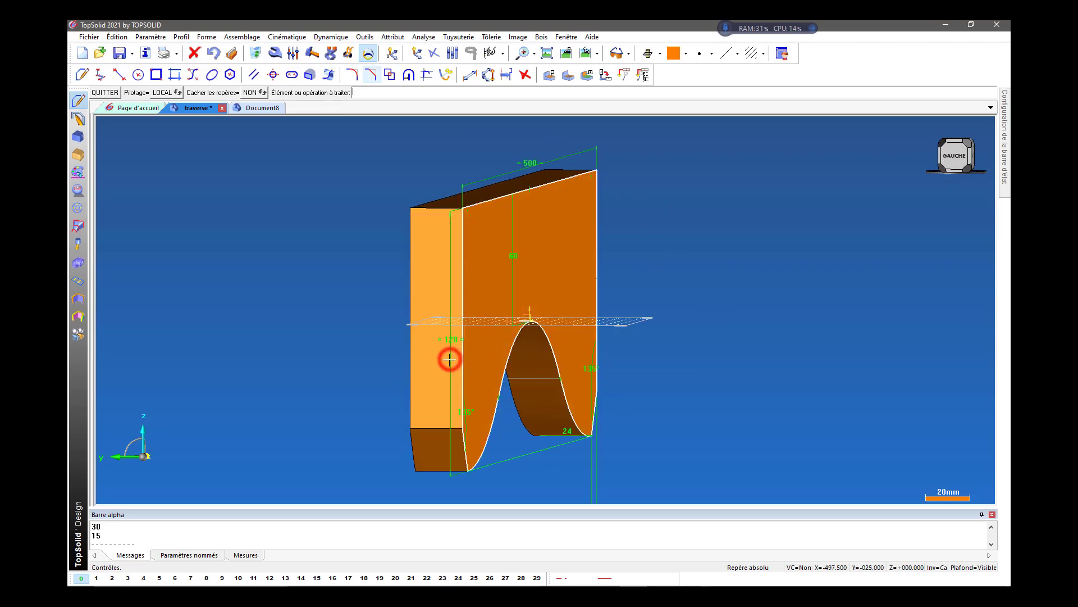
left_click(371, 53)
left_click(487, 293)
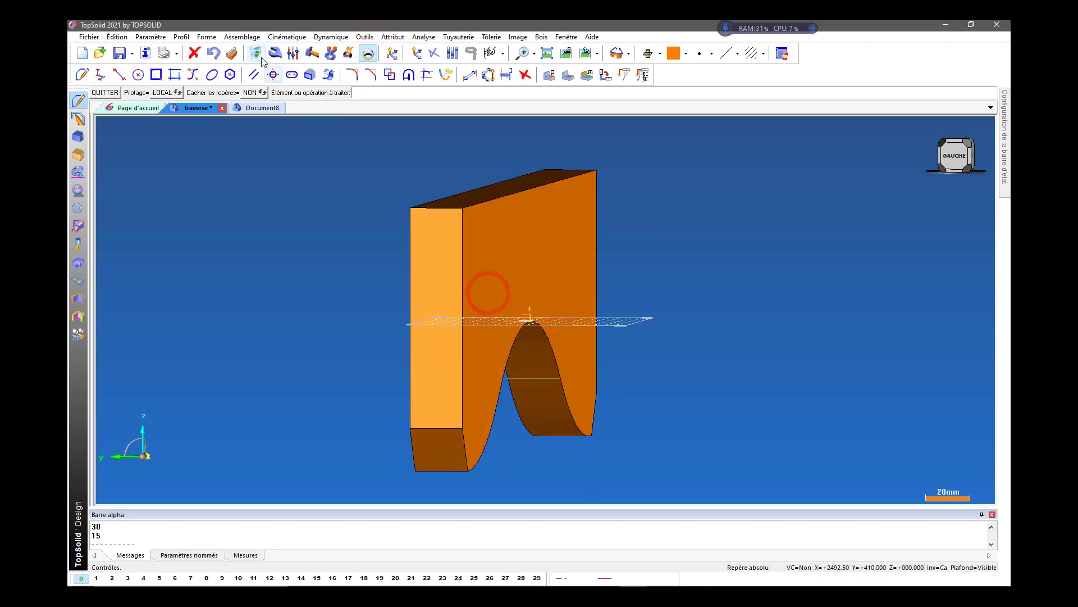
left_click(446, 375)
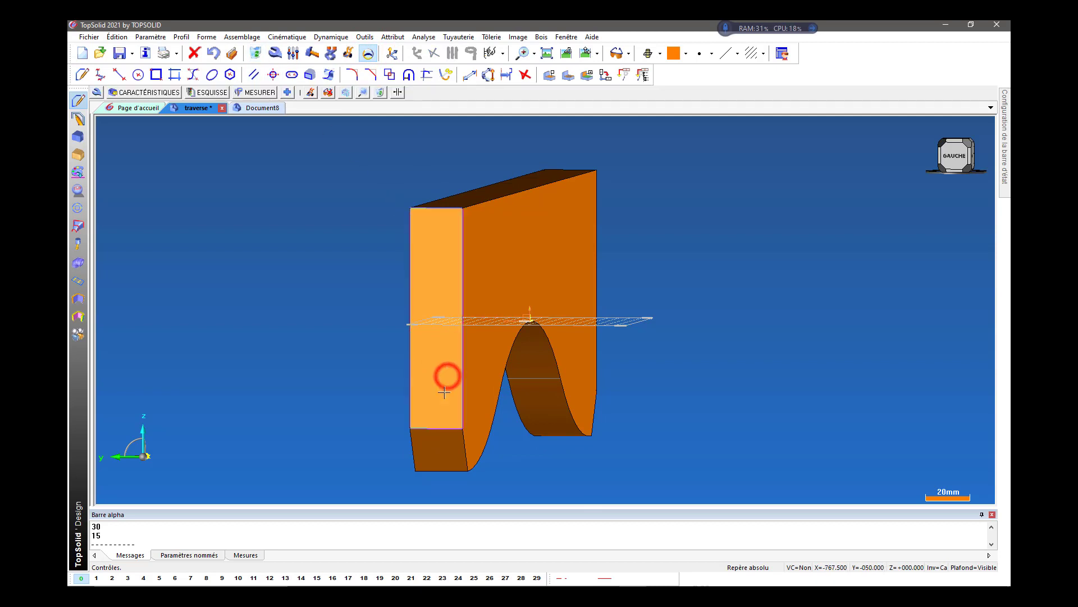
left_click(455, 457)
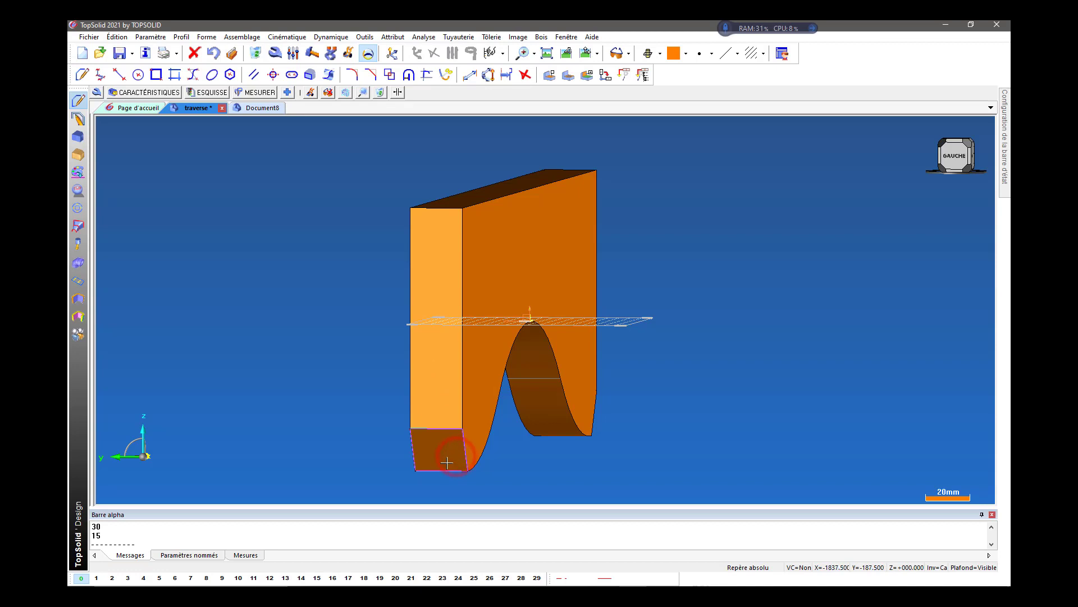
key("Escape")
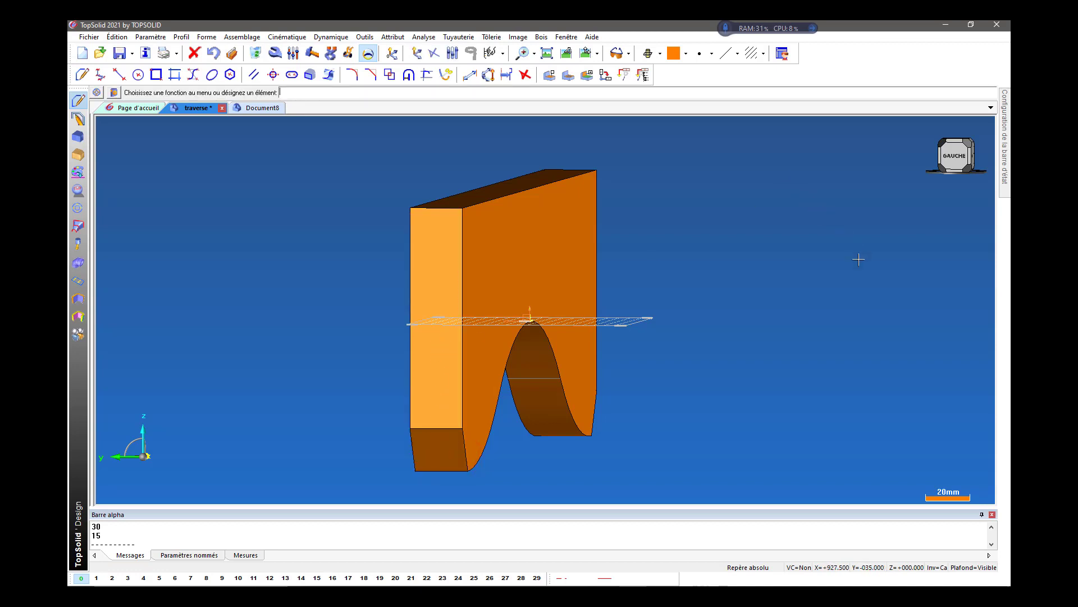
Examine the part from above and in perspective, and highlight its front face in the front view.
middle_click_drag(851, 291, 825, 288)
middle_click_drag(951, 243, 937, 283)
left_click(946, 143)
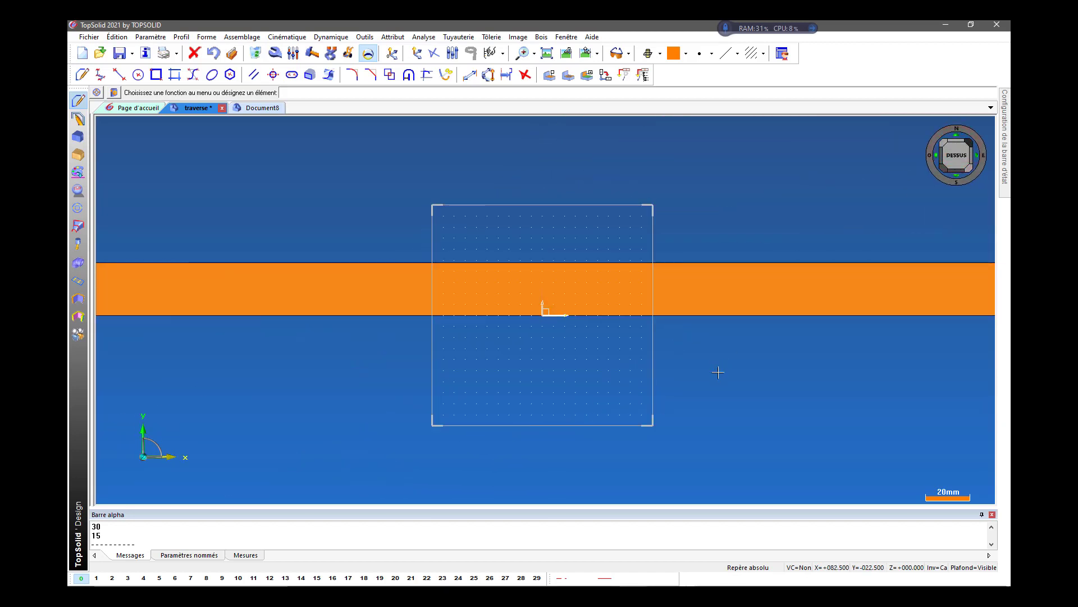
scroll(708, 382, "down", 3)
middle_click_drag(711, 394, 713, 319)
left_click(750, 310)
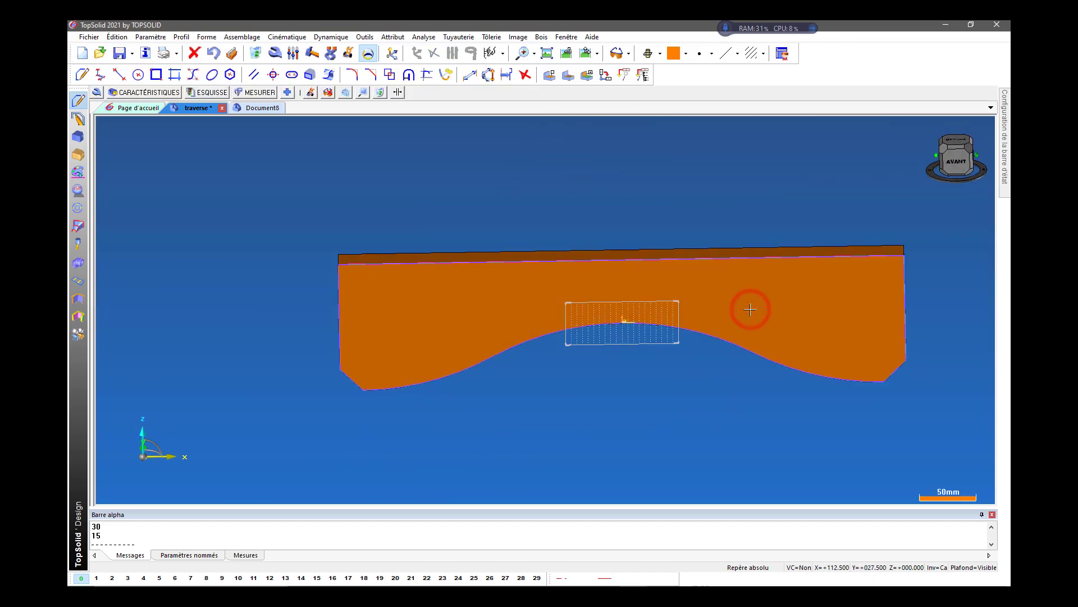
left_click(889, 434)
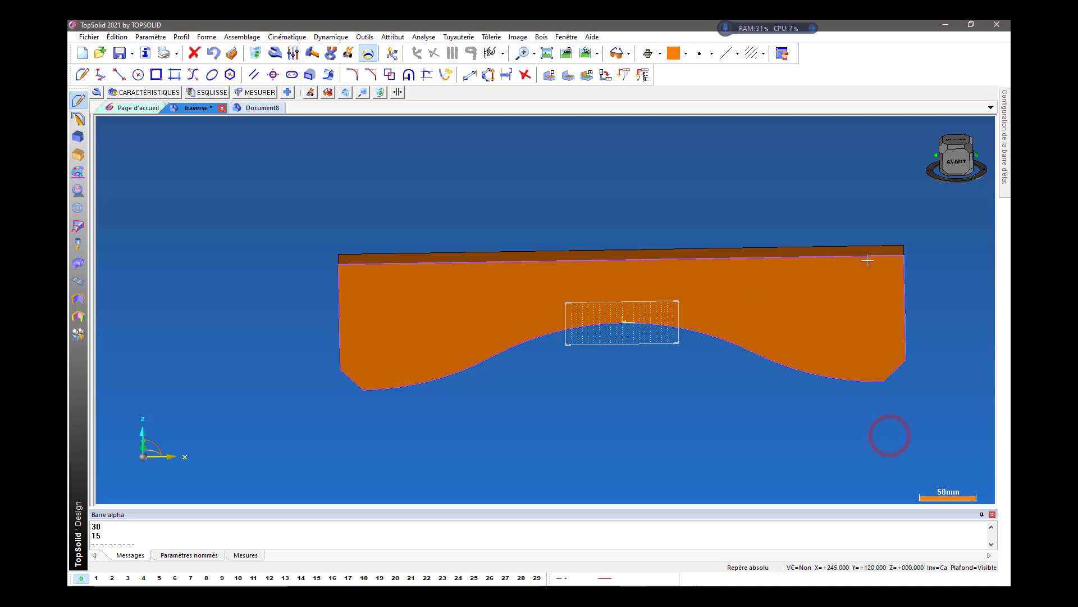
left_click(957, 161)
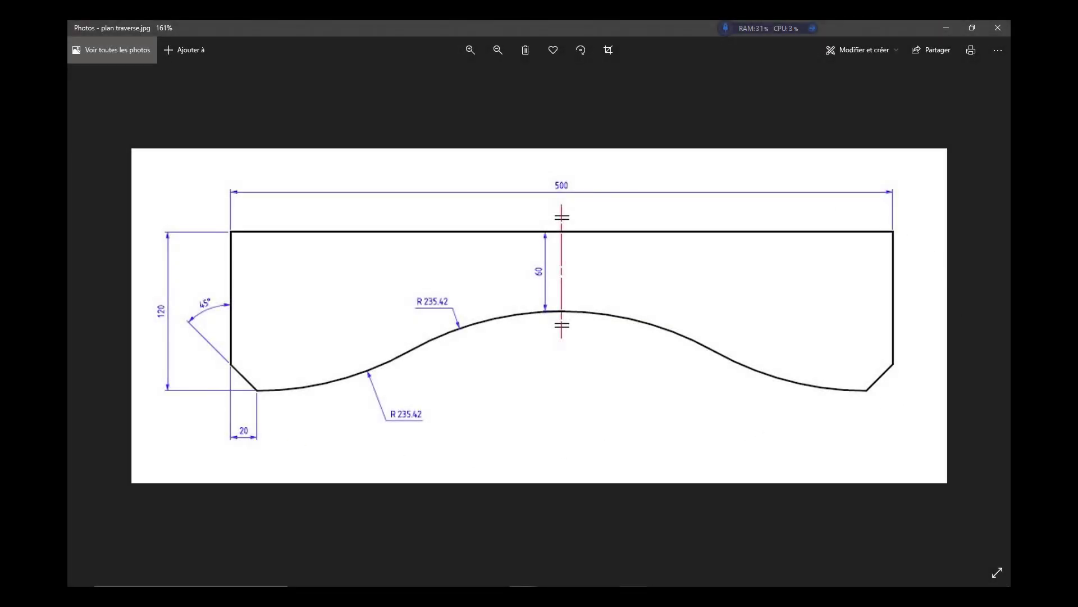
Switch back to TopSolid from the plan traverse.jpg drawing and activate the new empty design document.
left_click(634, 596)
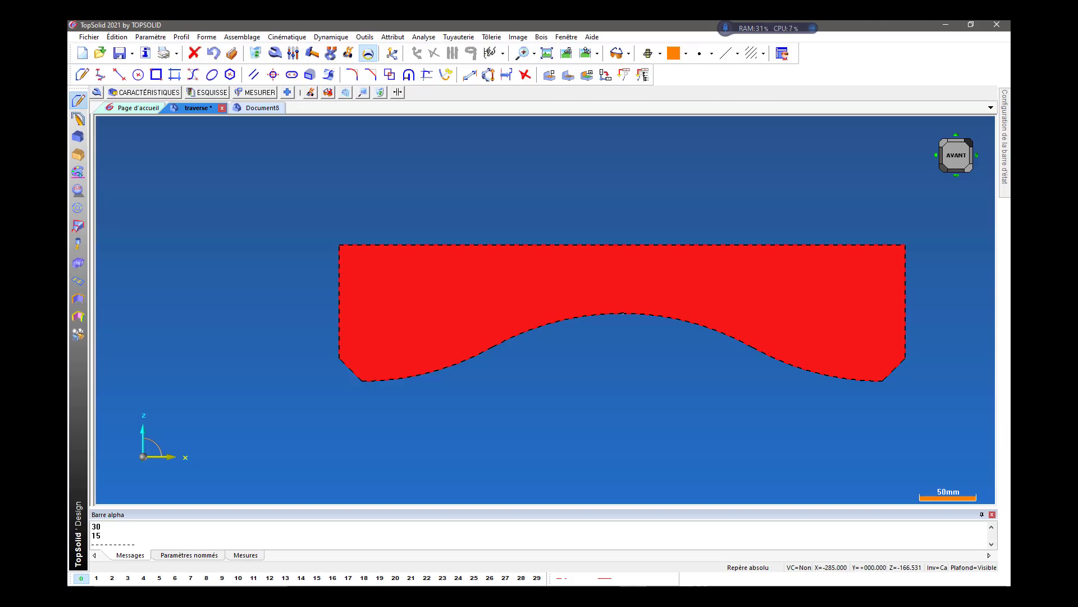
left_click(270, 108)
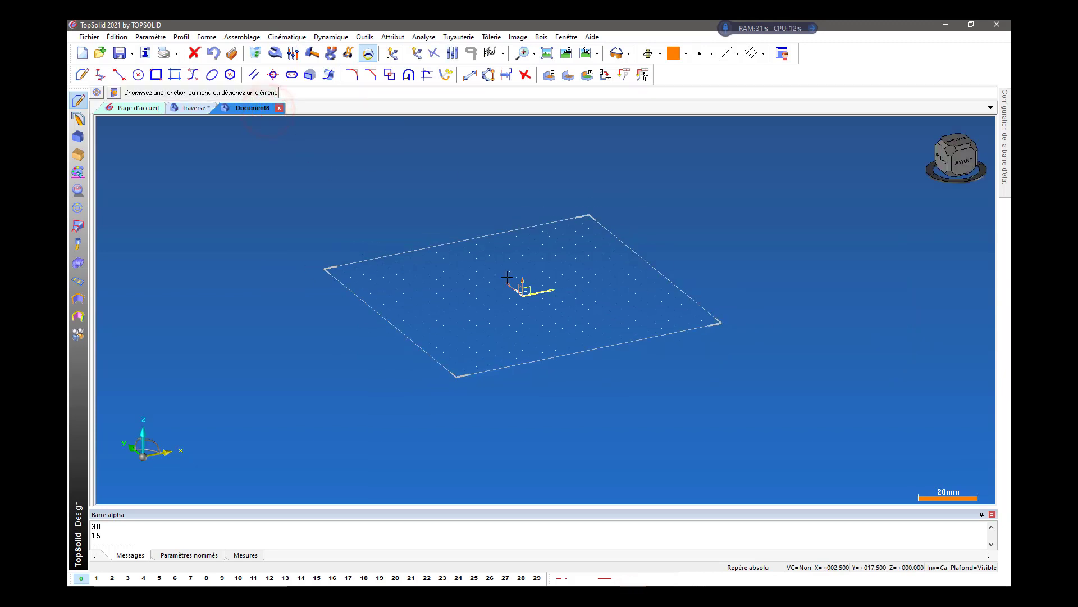
scroll(507, 276, "down", 3)
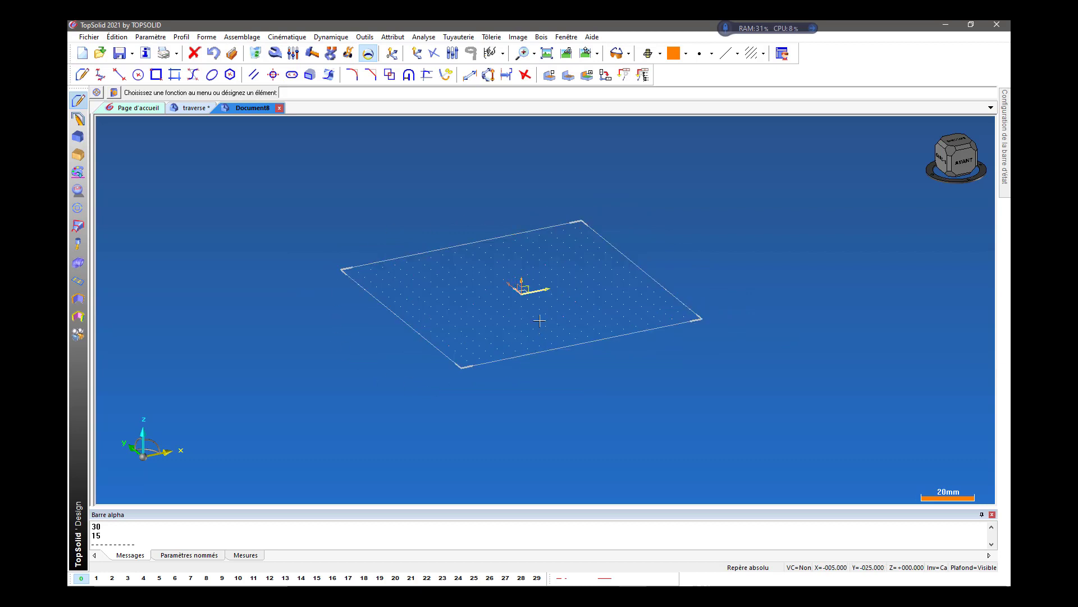
scroll(539, 320, "up", 1)
scroll(539, 320, "down", 2)
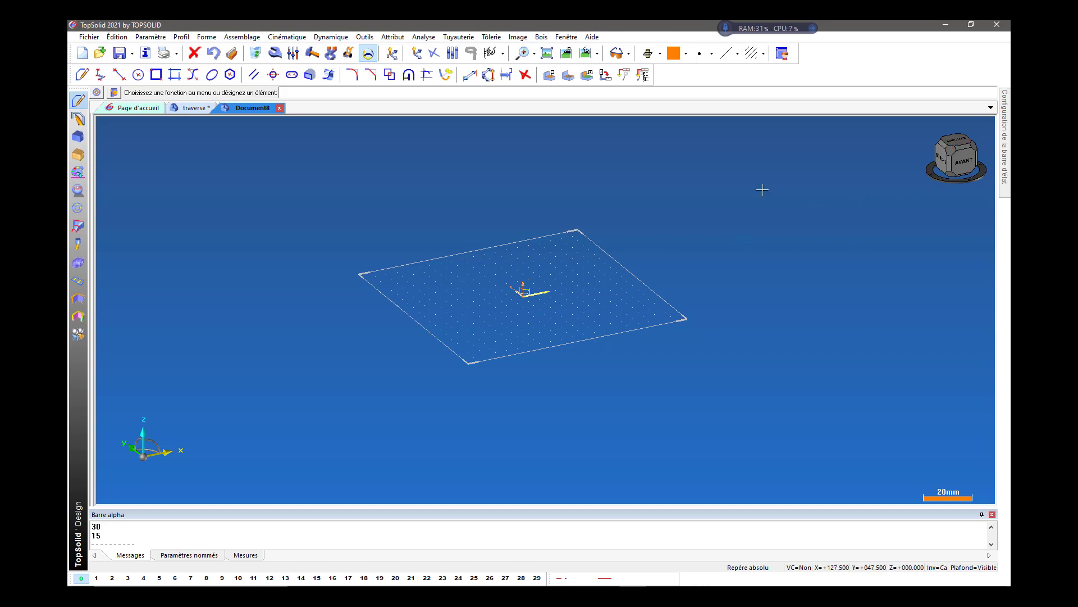
Compare the empty document's work plane seen from above with the finished traverse part's front view.
middle_click_drag(796, 188, 753, 260)
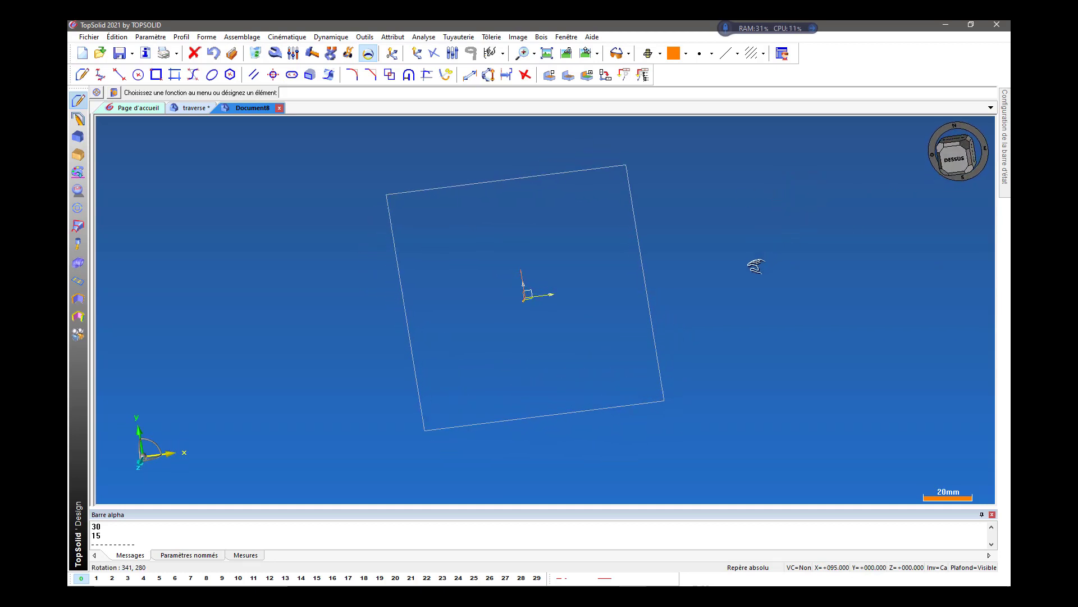
left_click(191, 108)
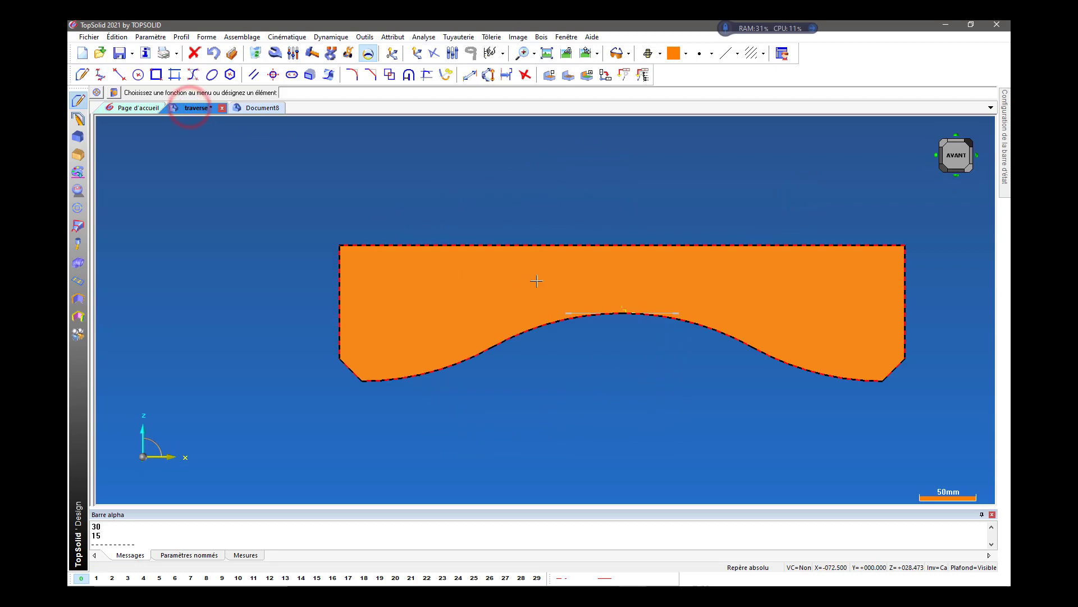
left_click(254, 108)
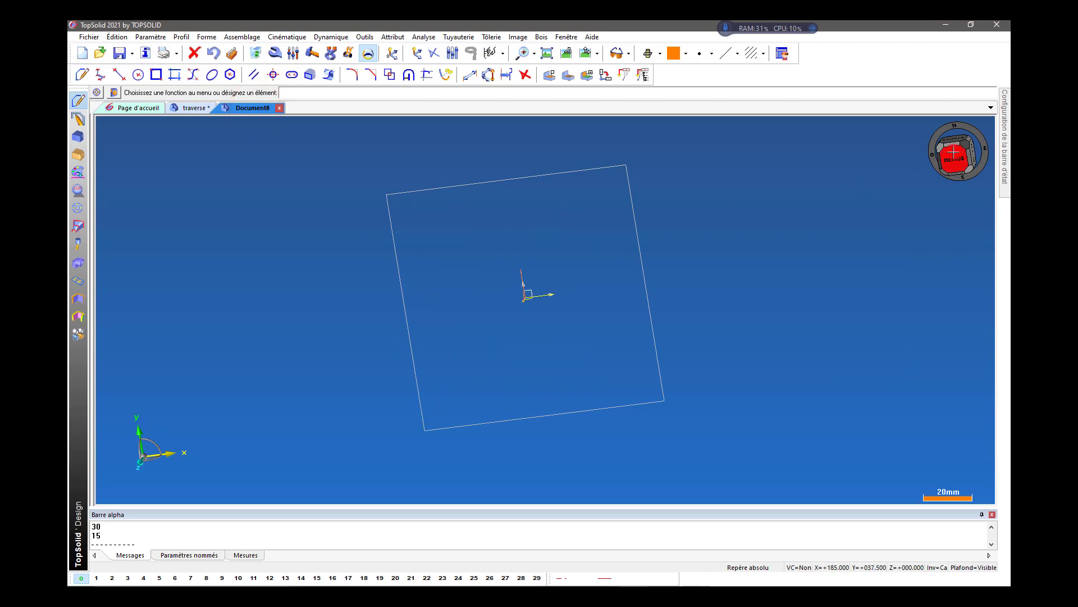
left_click(953, 152)
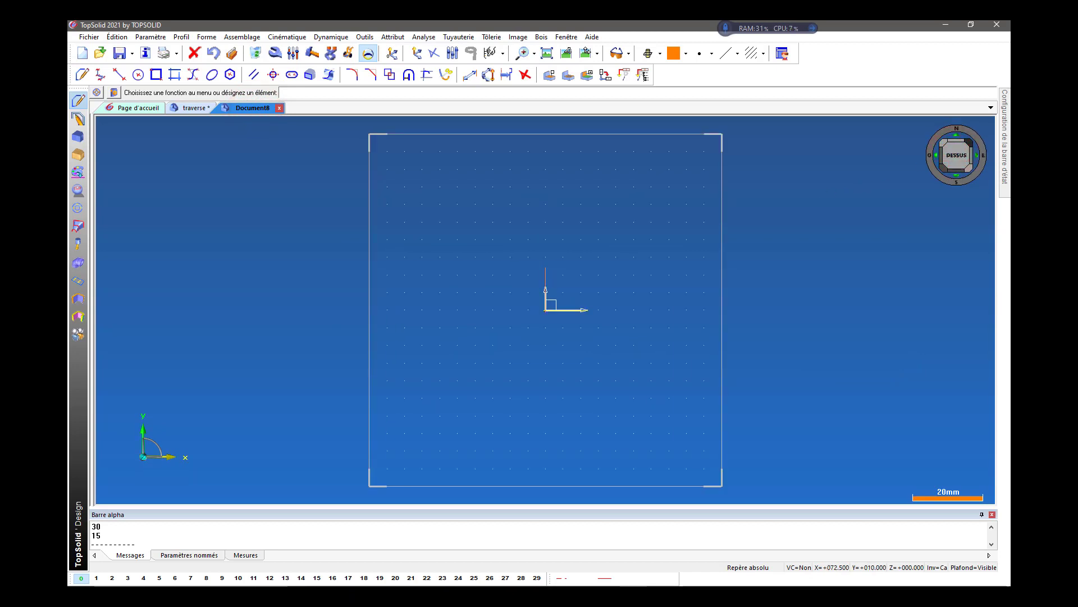
scroll(799, 271, "up", 1)
scroll(799, 270, "down", 3)
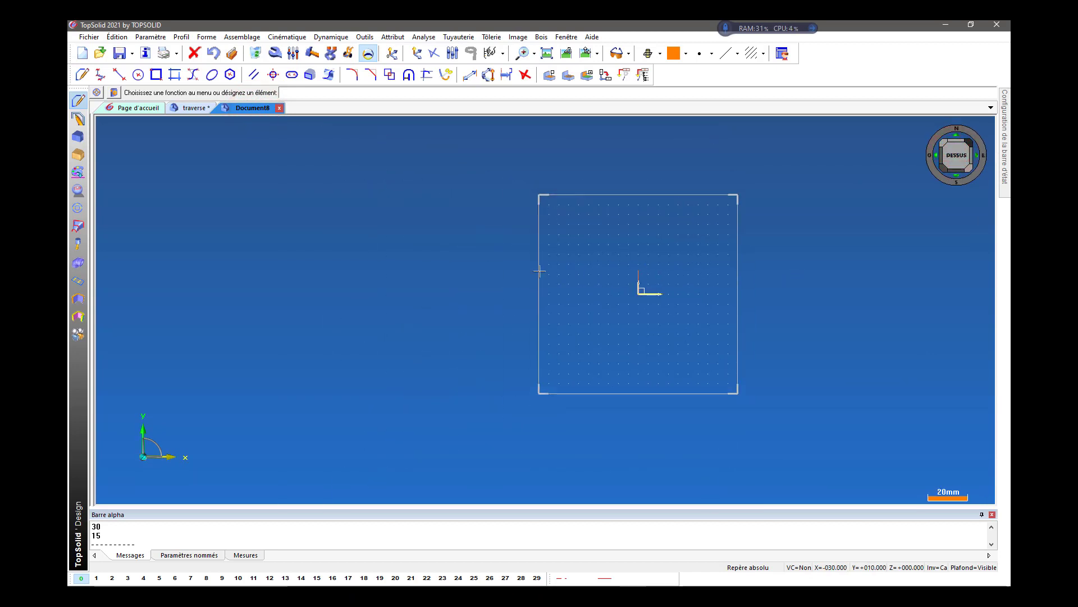
scroll(446, 258, "down", 2)
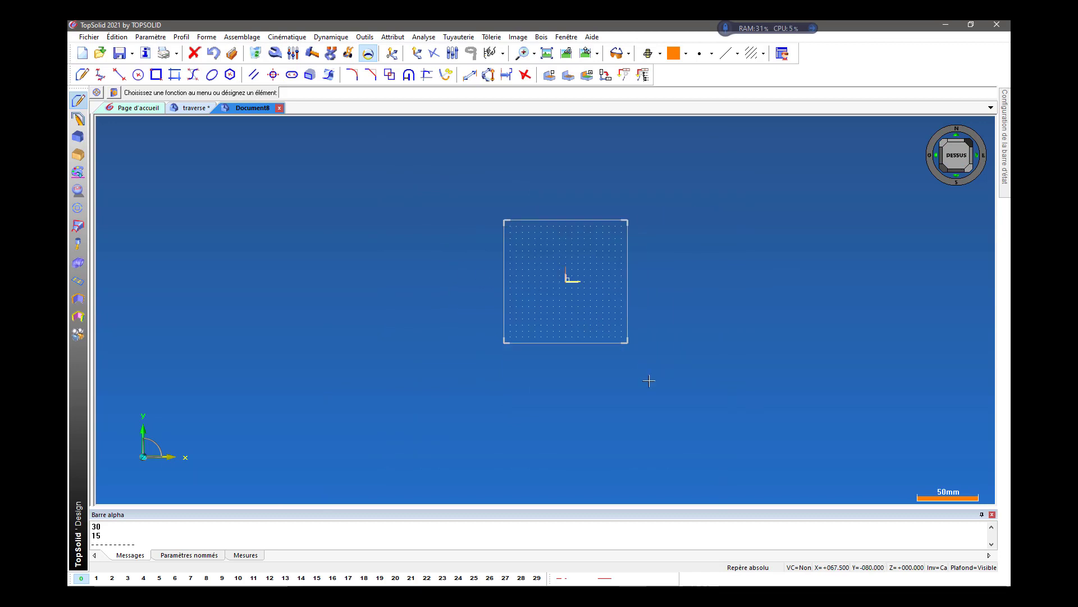
Examine the horizontal work plane and its coordinate system from the front and in perspective.
left_click(957, 177)
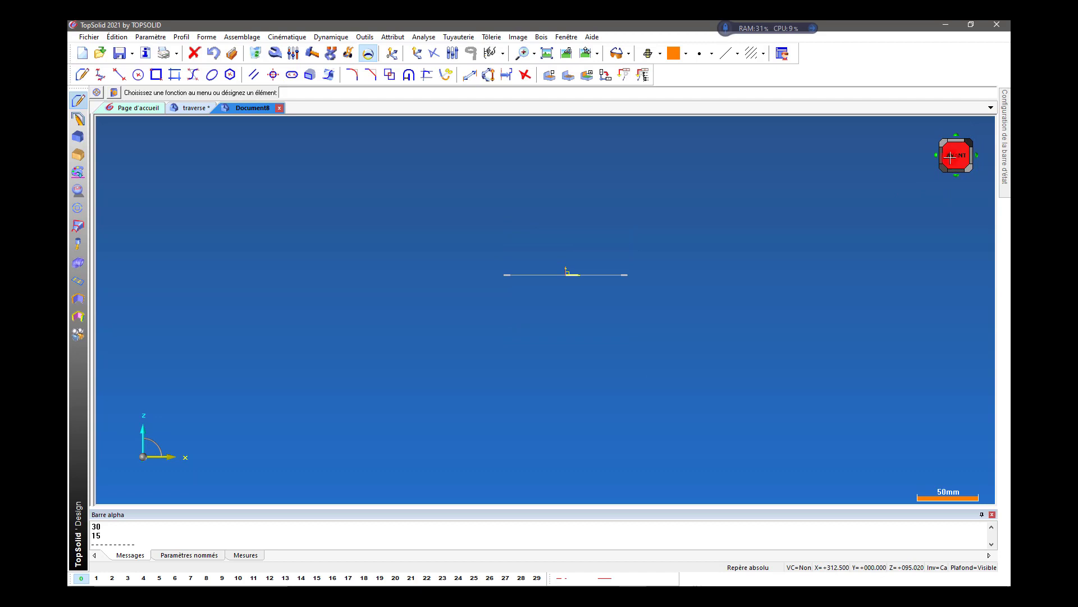
scroll(641, 275, "up", 2)
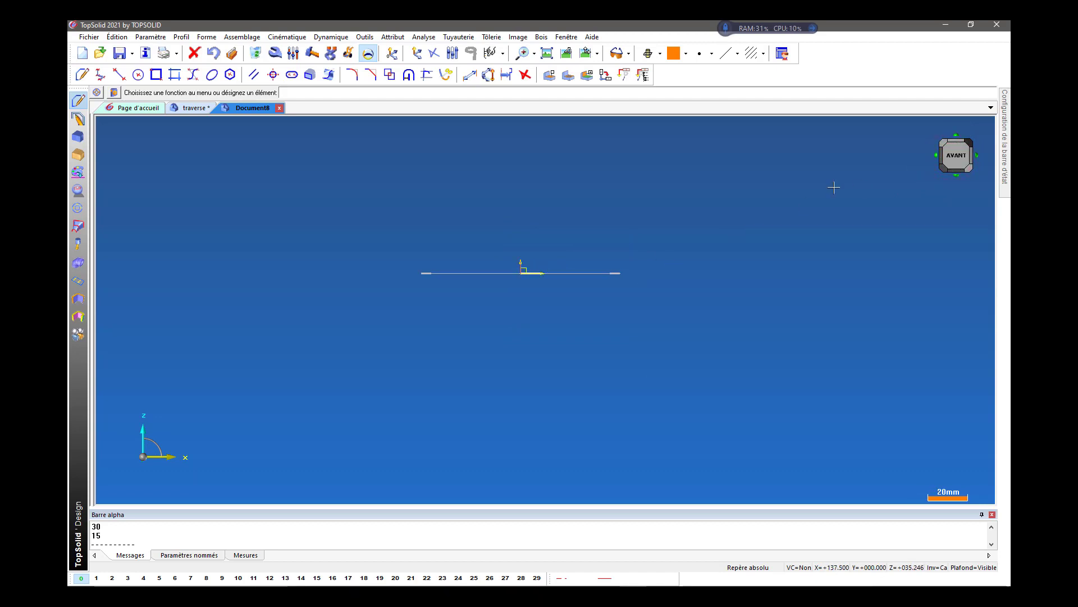
scroll(511, 211, "up", 1)
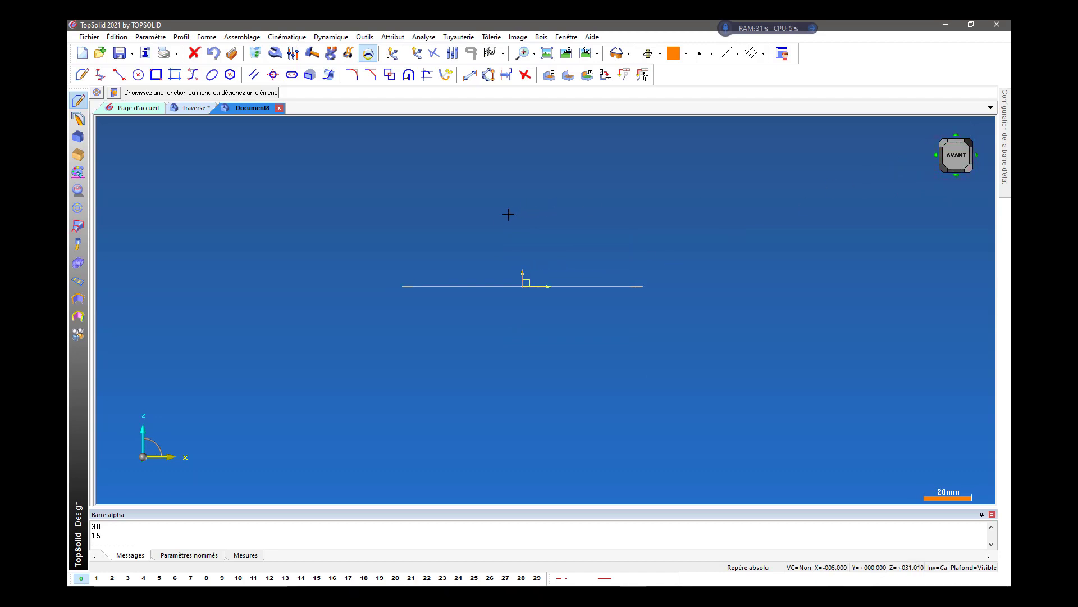
middle_click_drag(463, 214, 473, 227)
scroll(458, 239, "up", 1)
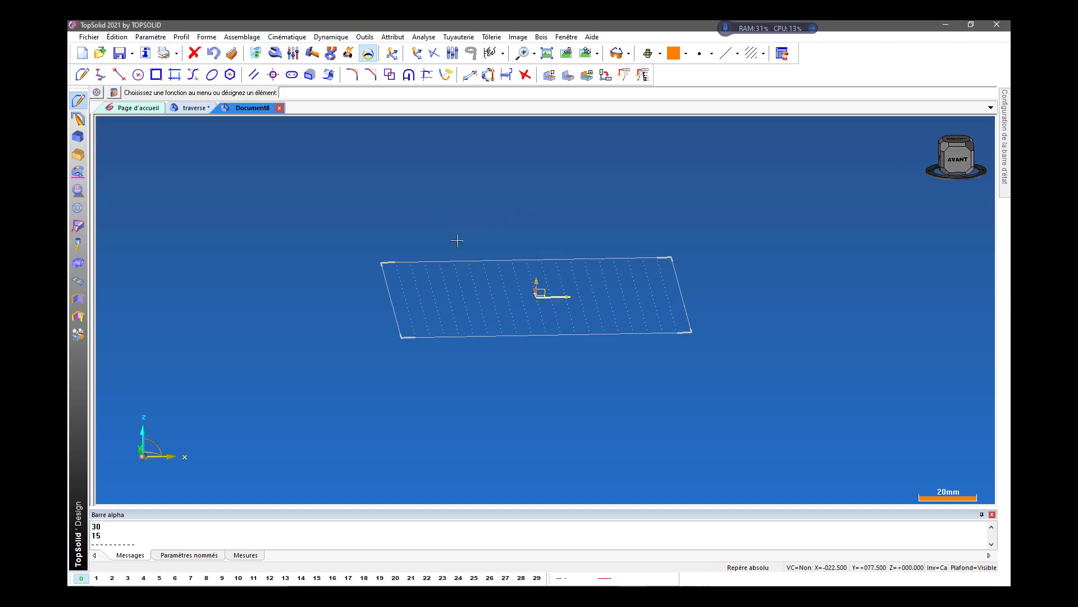
middle_click_drag(490, 218, 513, 224)
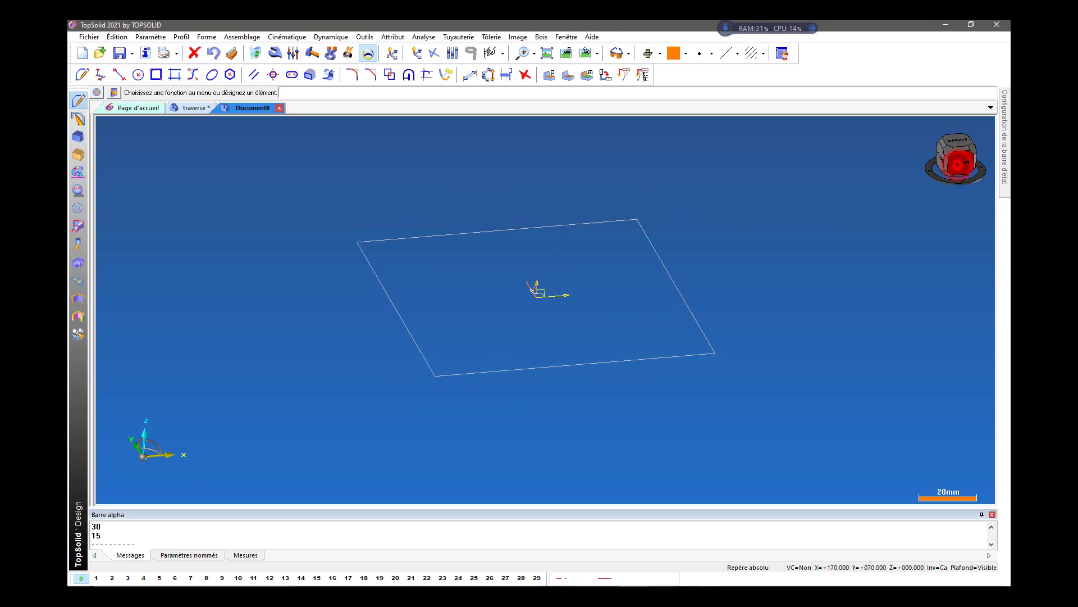
left_click(960, 163)
scroll(584, 288, "up", 2)
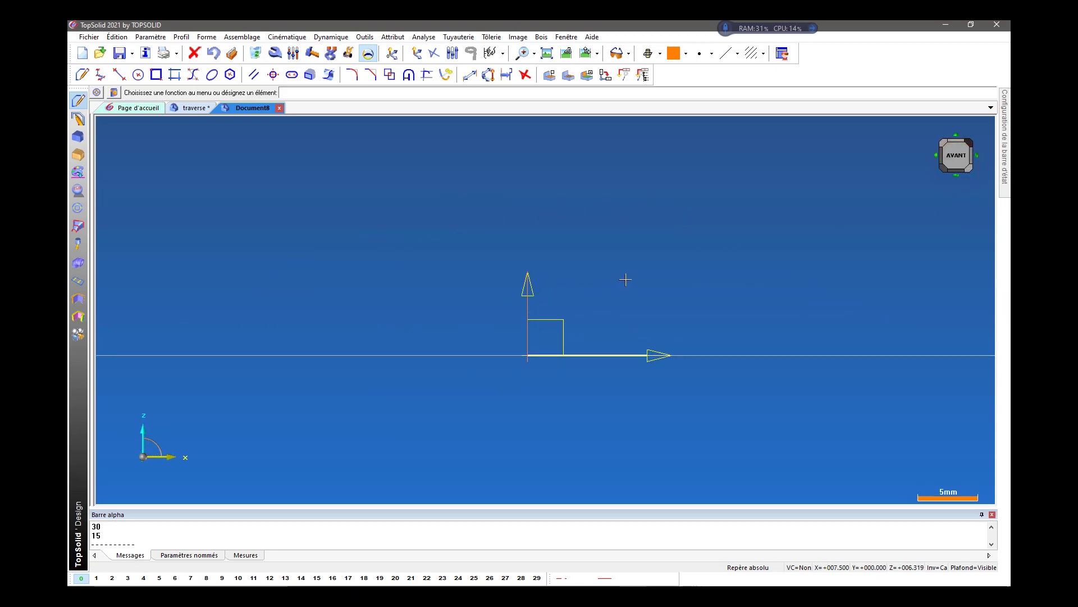
Set the current coordinate system to the vertical XZ plane at the absolute origin, facing the front.
mouse_move(557, 319)
middle_mouse_down()
mouse_move(563, 234)
mouse_move(580, 248)
middle_mouse_up()
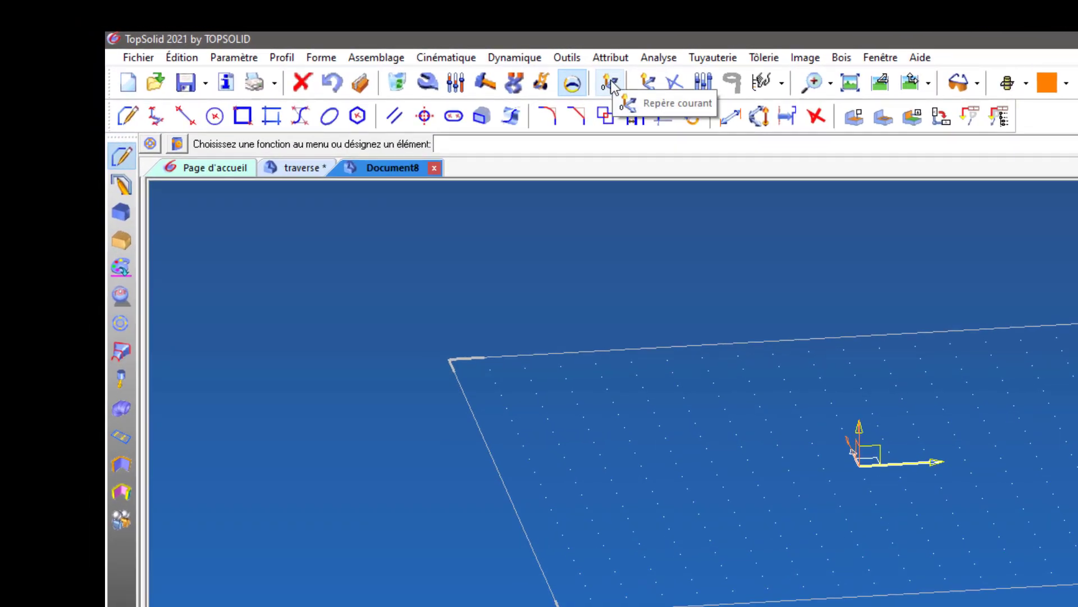
left_click(611, 85)
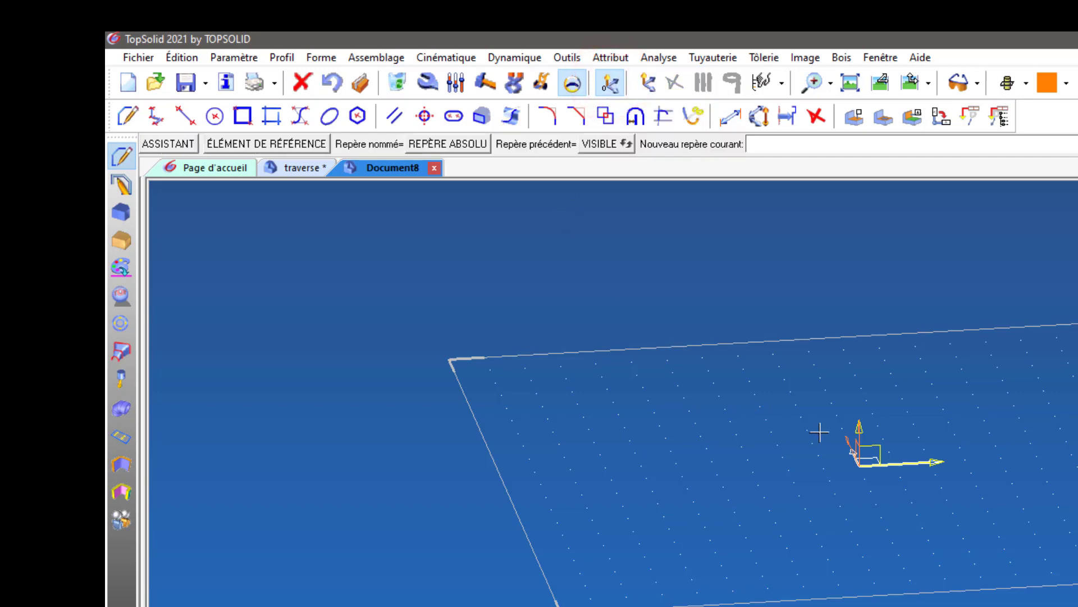
left_click(880, 442)
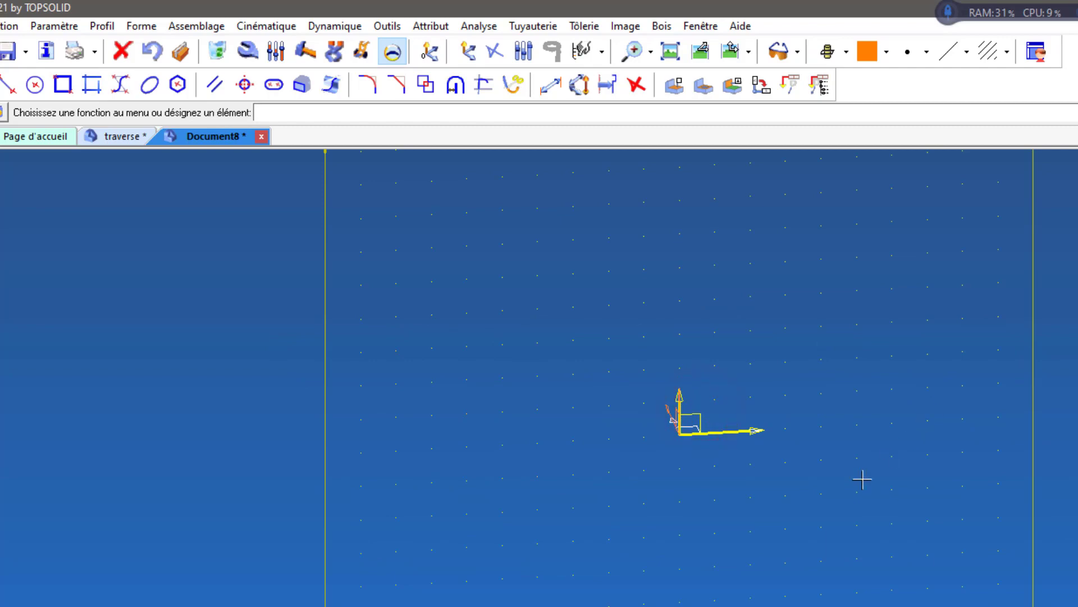
Examine the new vertical work plane from the front, from above and in perspective.
scroll(862, 478, "down", 3)
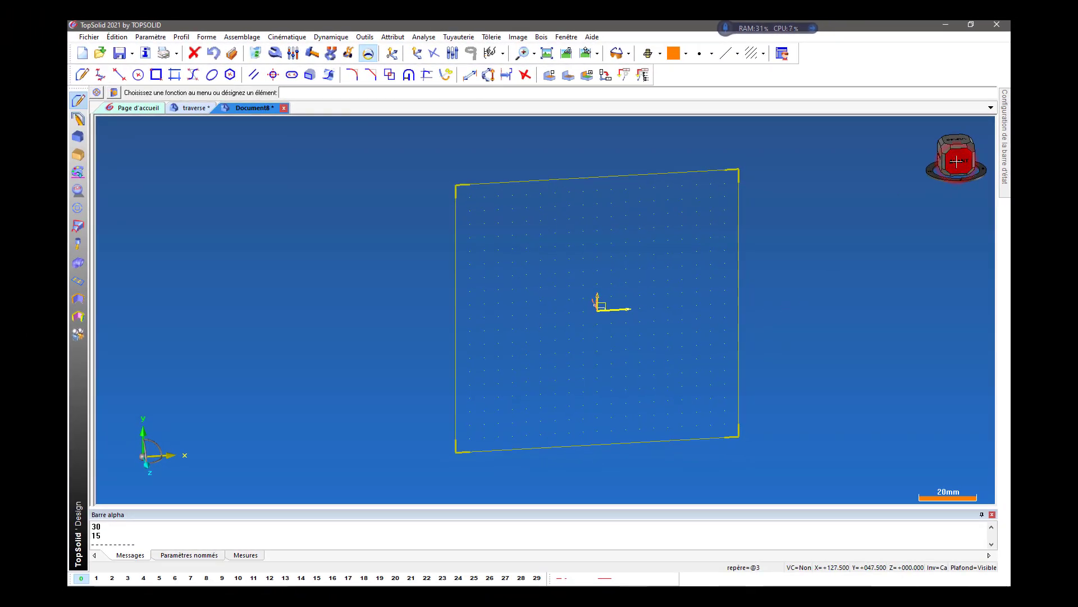
left_click(956, 162)
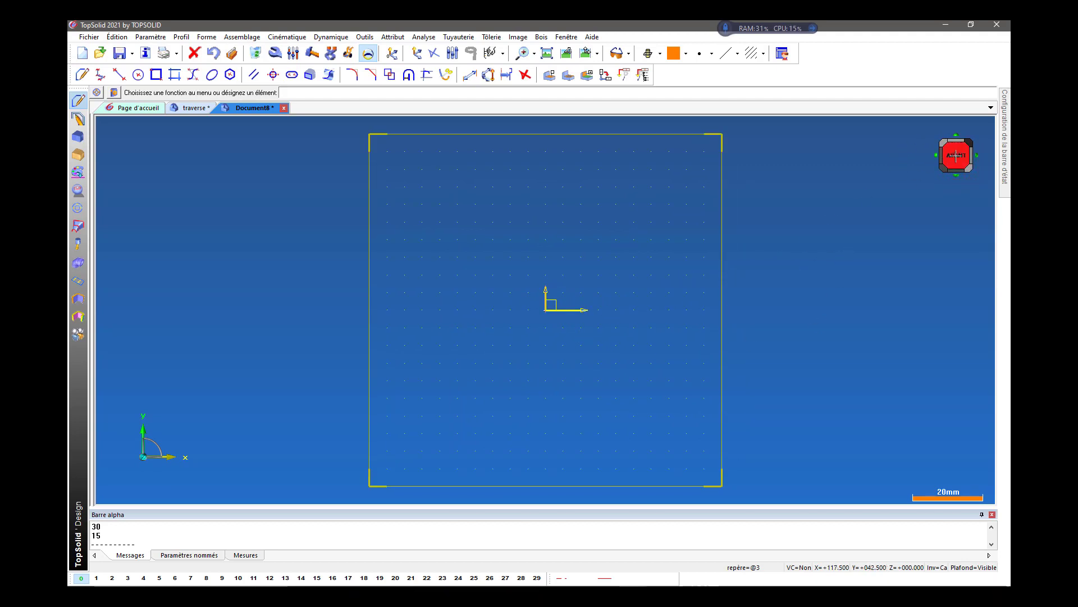
scroll(831, 213, "down", 1)
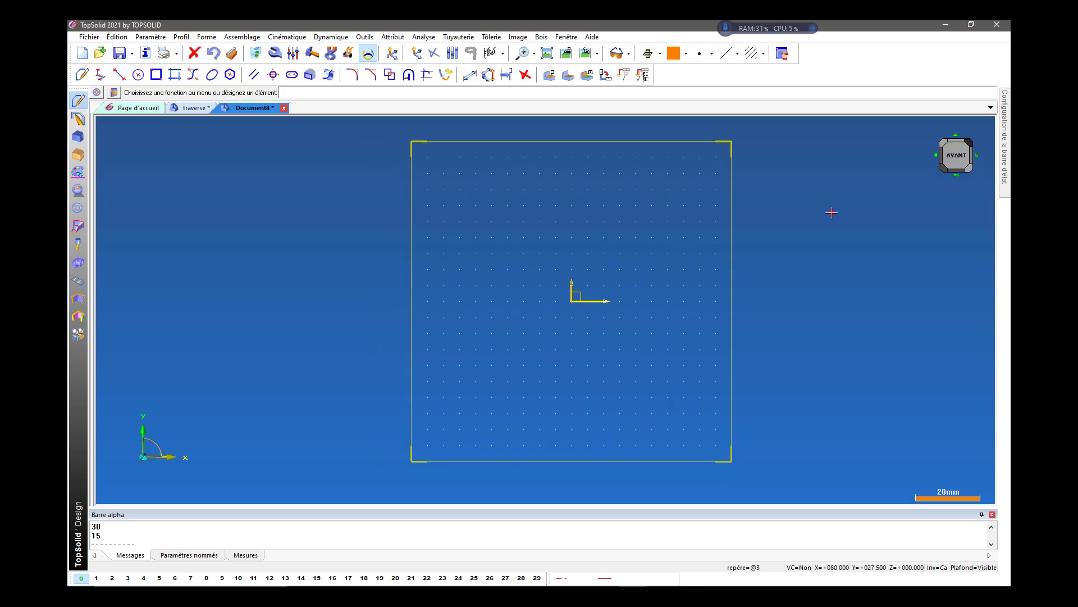
middle_click_drag(832, 213, 829, 261)
left_click(958, 141)
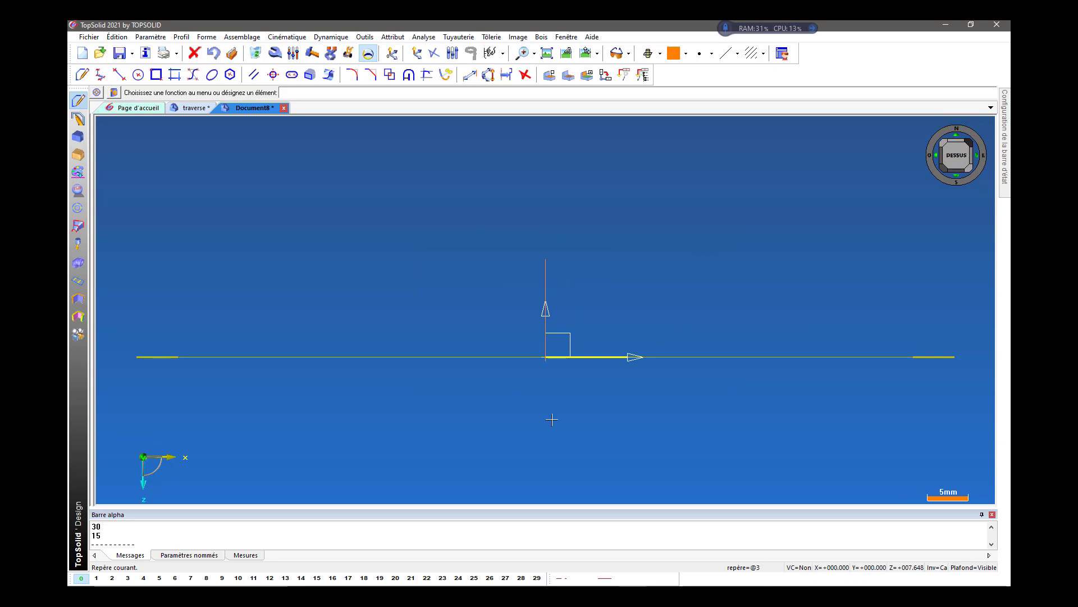
scroll(551, 420, "down", 3)
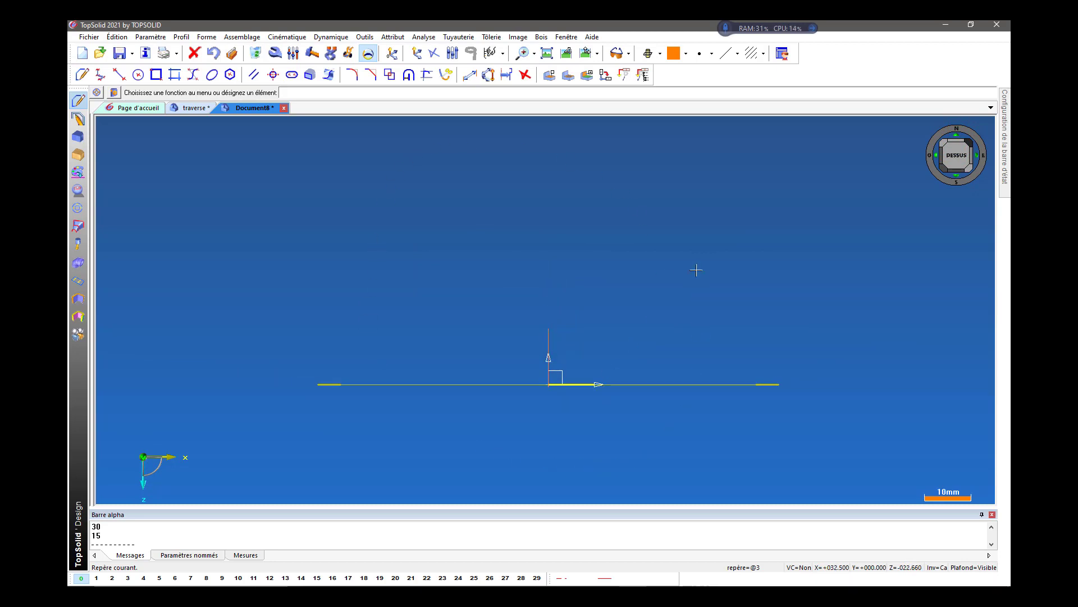
middle_click_drag(730, 281, 643, 322)
scroll(752, 277, "down", 4)
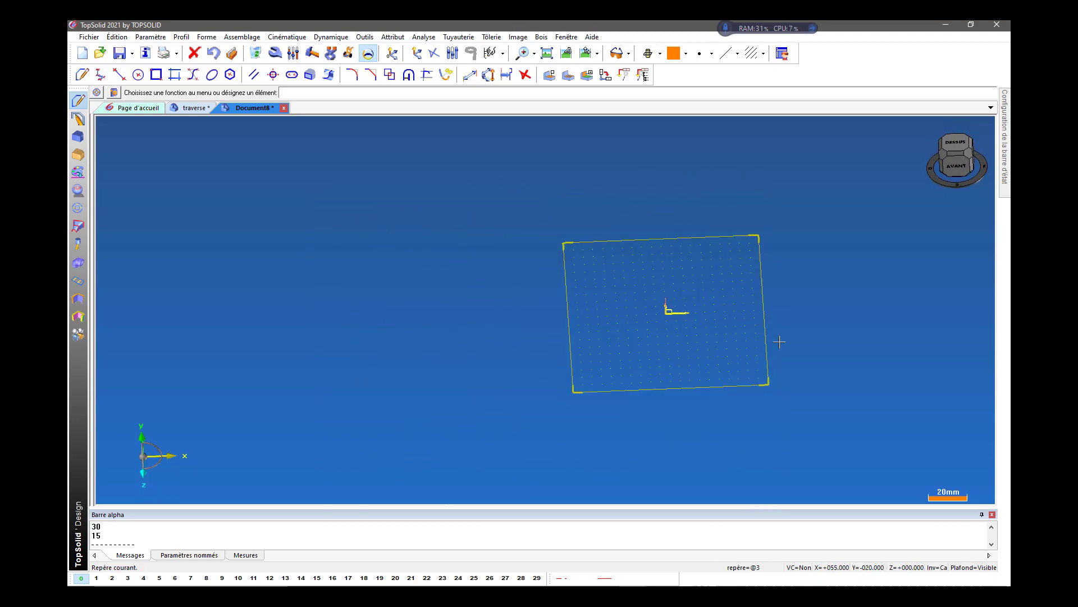
middle_click_drag(796, 330, 796, 336)
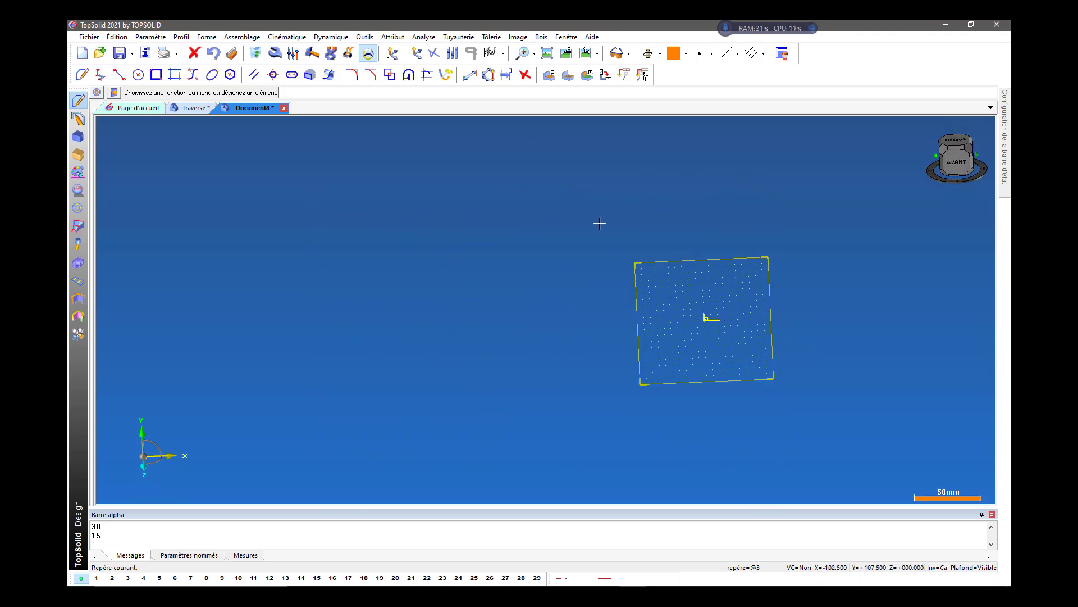
Sketch a rectangular contour about 452.5 mm by 167.5 mm around the origin in the front view.
left_click(944, 168)
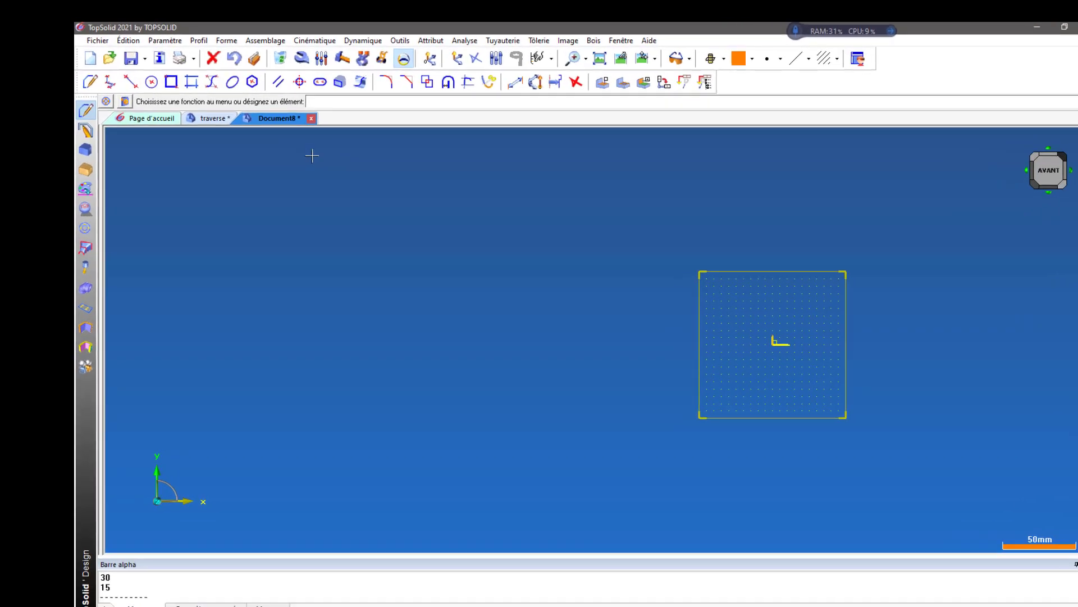
left_click(111, 172)
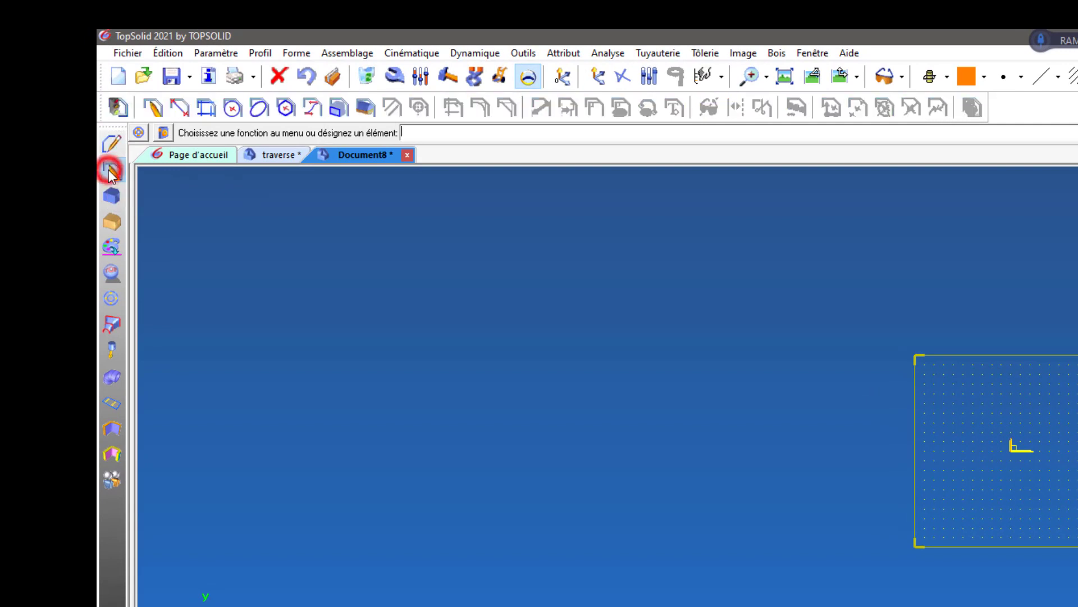
left_click(155, 108)
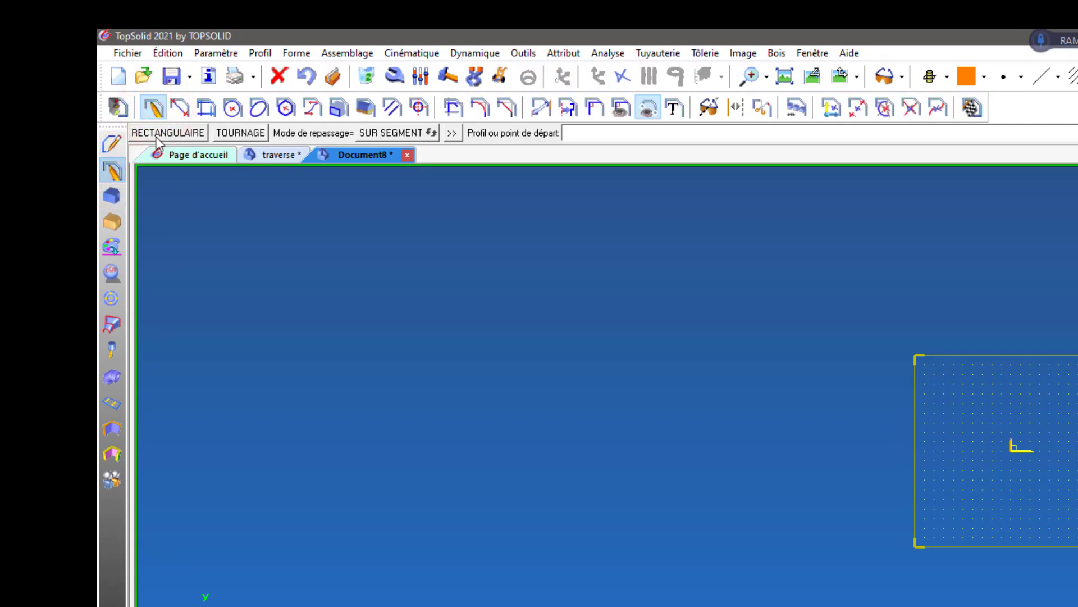
left_click(157, 135)
left_click(534, 271)
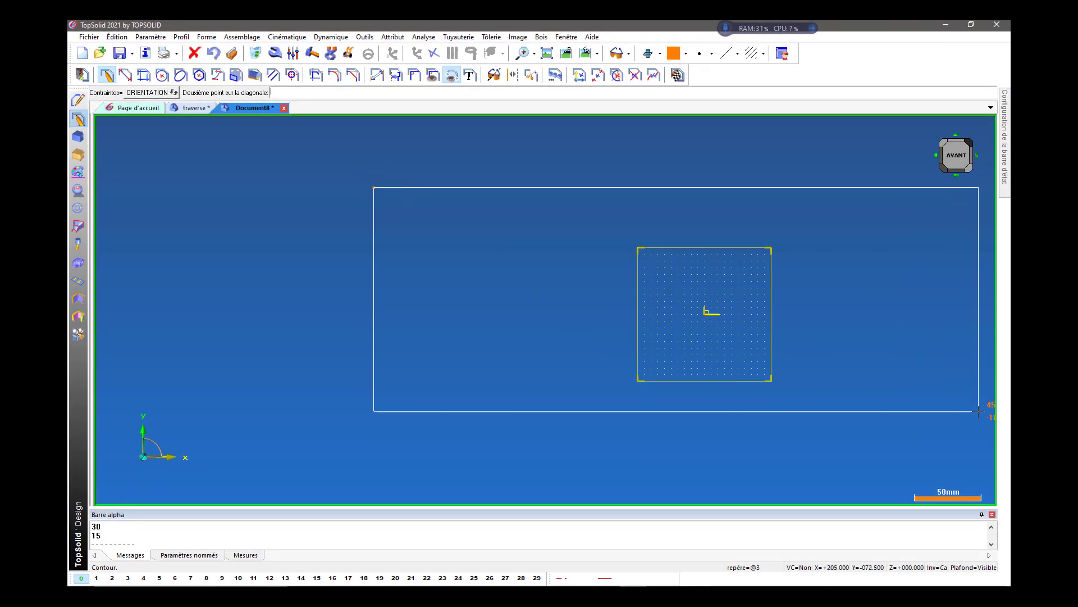
left_click(978, 411)
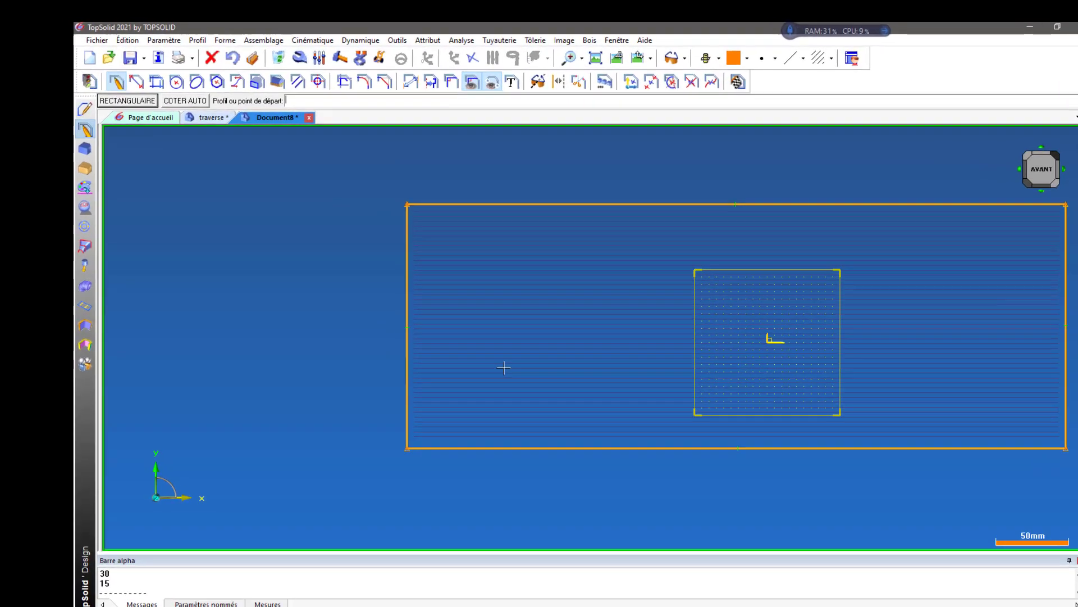
Auto-dimension the rectangle with symmetry constraints about the X and Y axes.
left_click(247, 136)
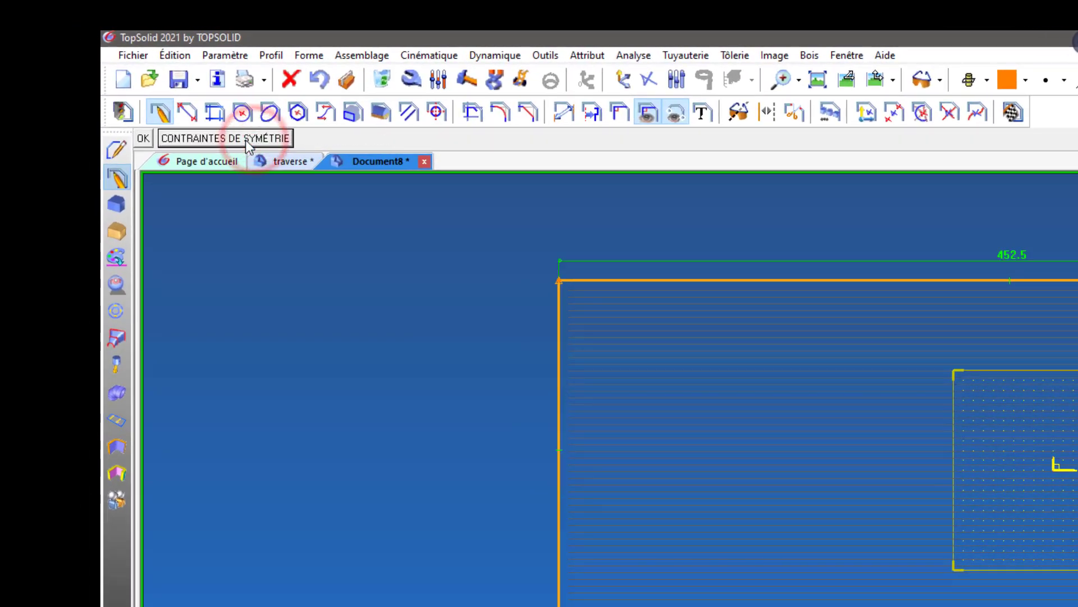
left_click(244, 140)
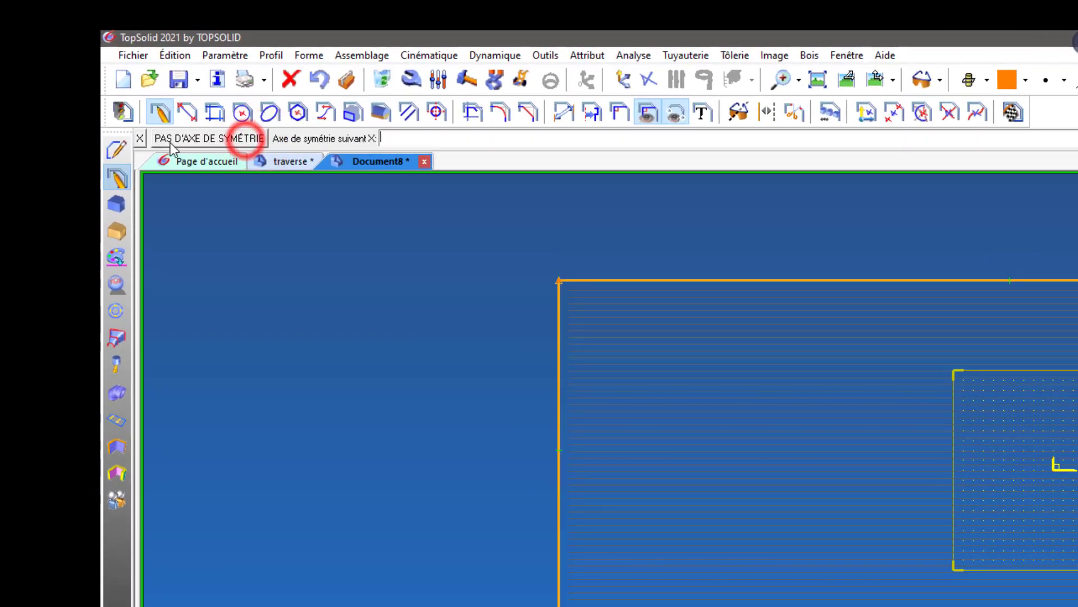
left_click(141, 138)
left_click(143, 140)
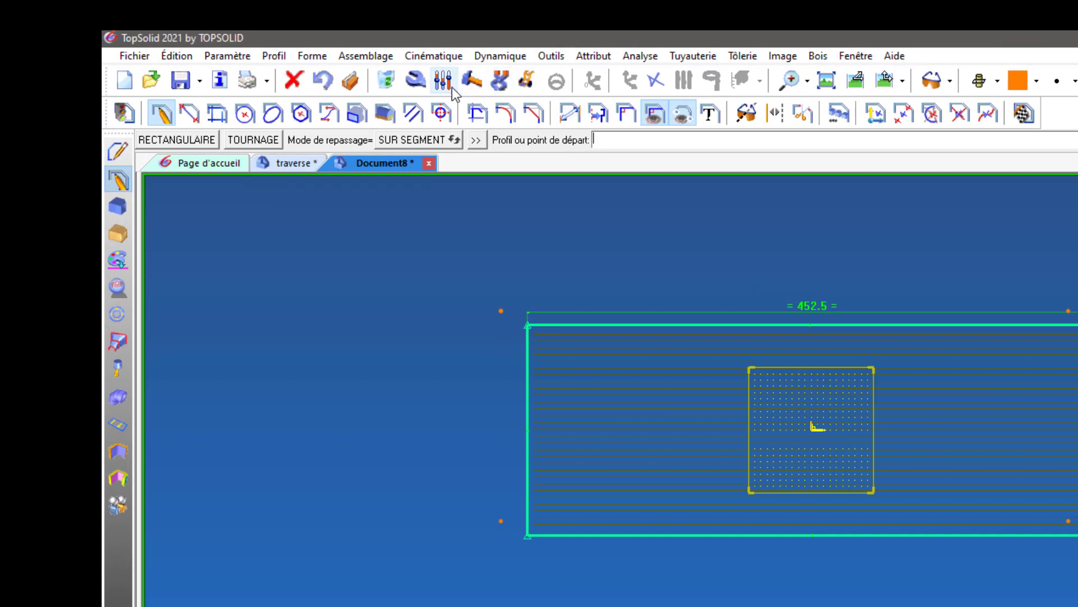
Set the rectangle's horizontal length dimension to 500 mm.
left_click(442, 80)
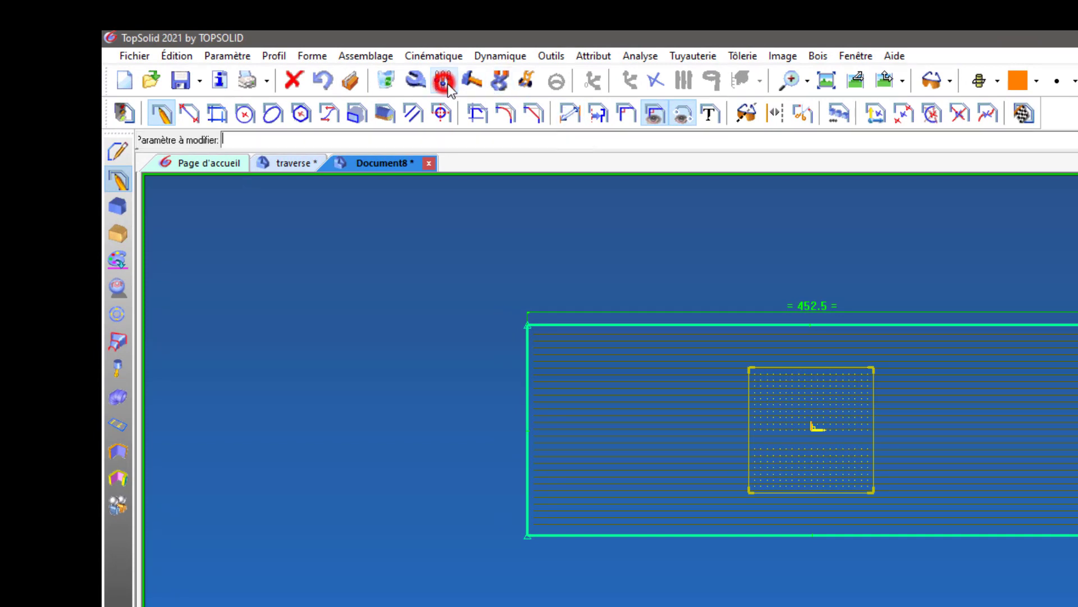
left_click(809, 307)
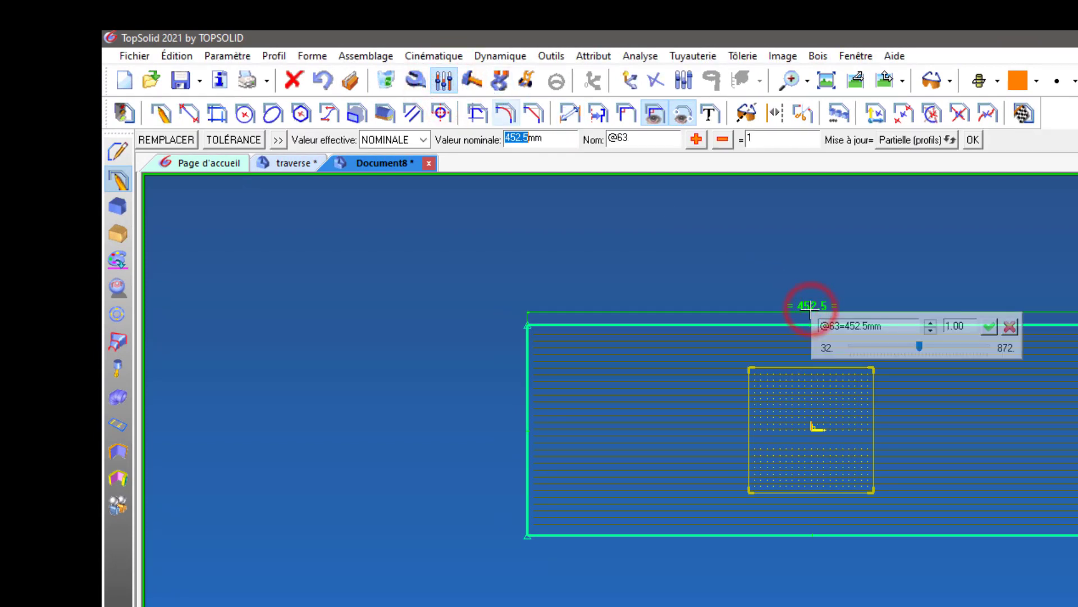
type("5")
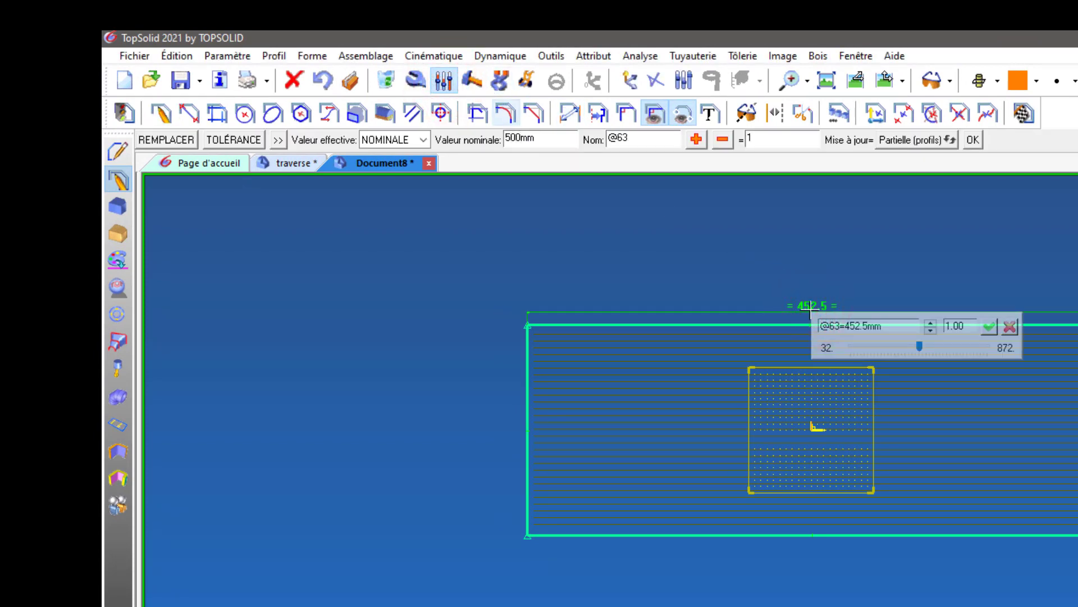
type("00mm")
key("Return")
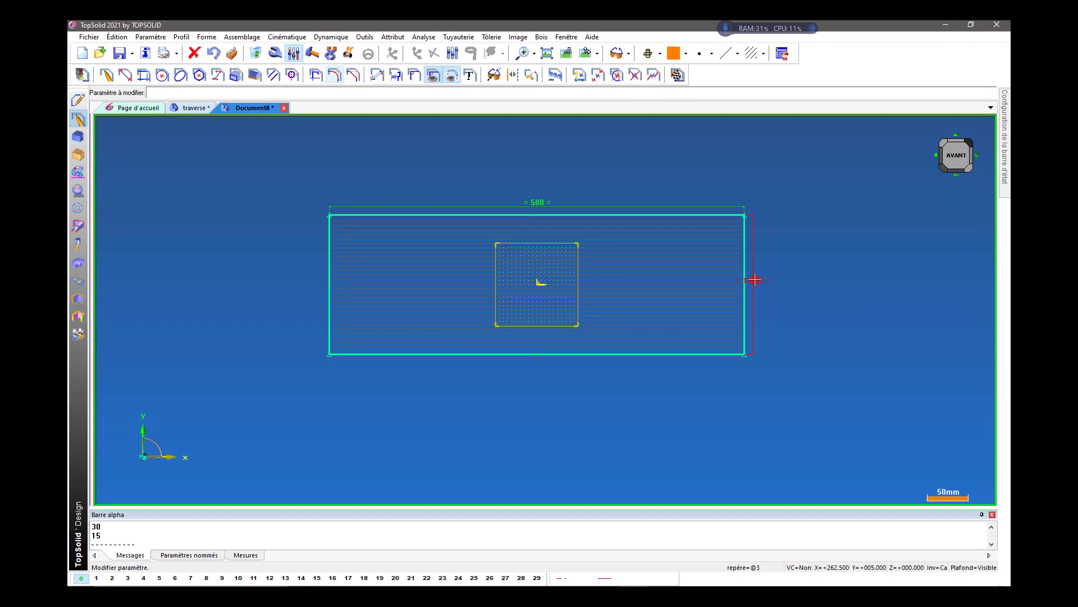
Set the rectangle's vertical height dimension to 120 mm.
left_click(753, 279)
type("120mm")
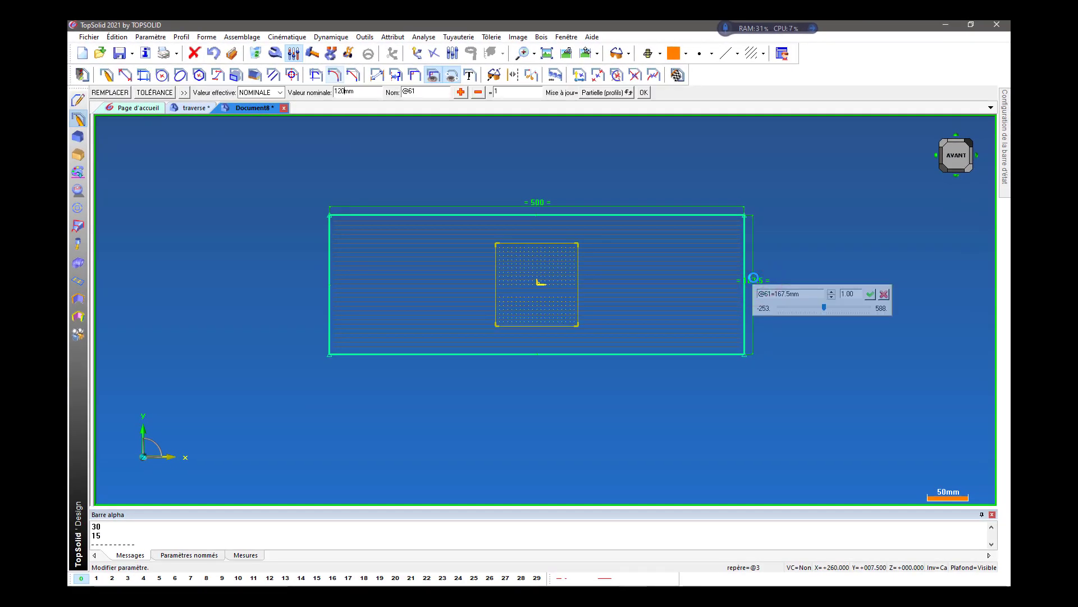
key("Return")
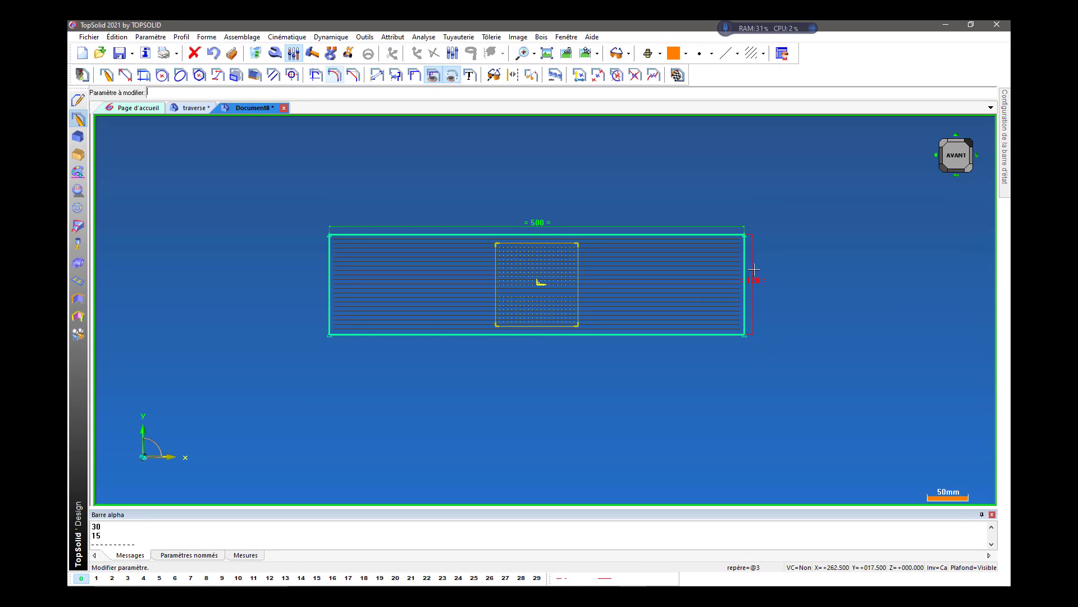
Examine the rectangle's upper-right corner and the ends of its two dimensions up close.
scroll(756, 216, "up", 6)
scroll(756, 215, "up", 3)
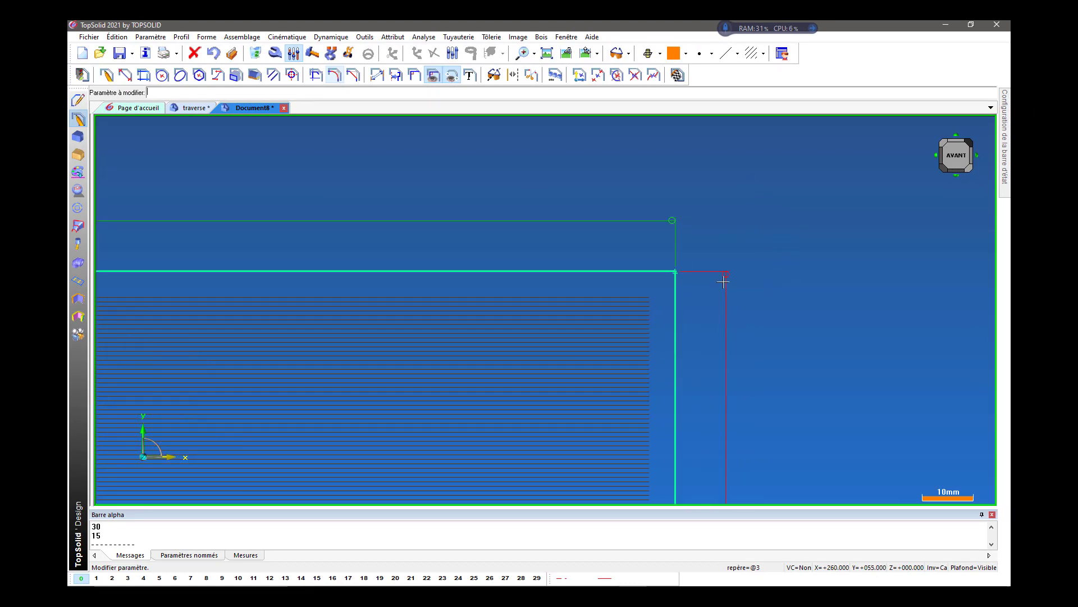
scroll(718, 247, "down", 3)
scroll(726, 219, "down", 1)
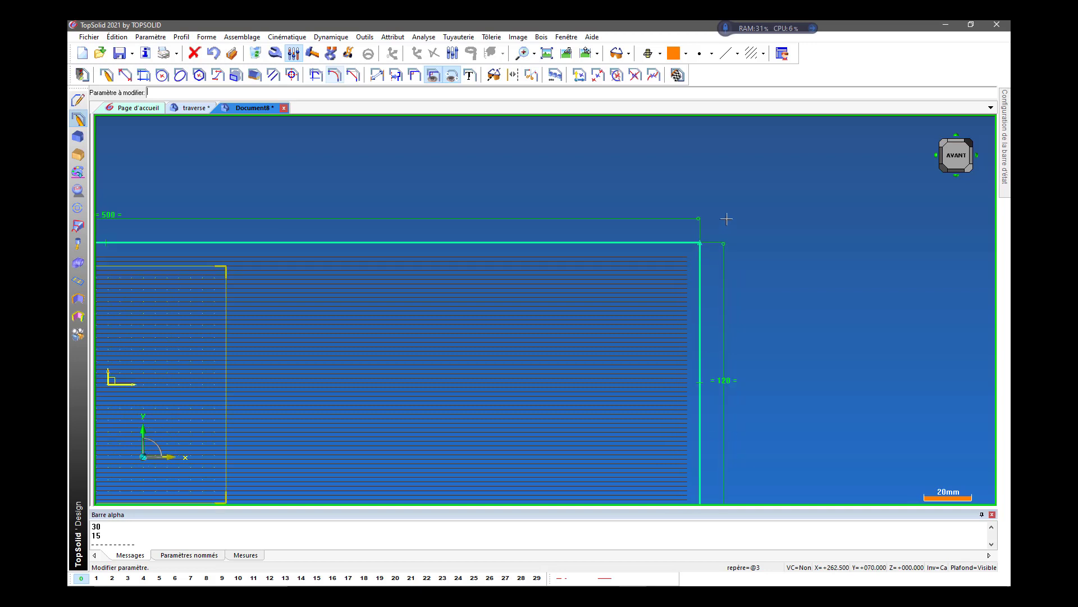
scroll(725, 218, "up", 3)
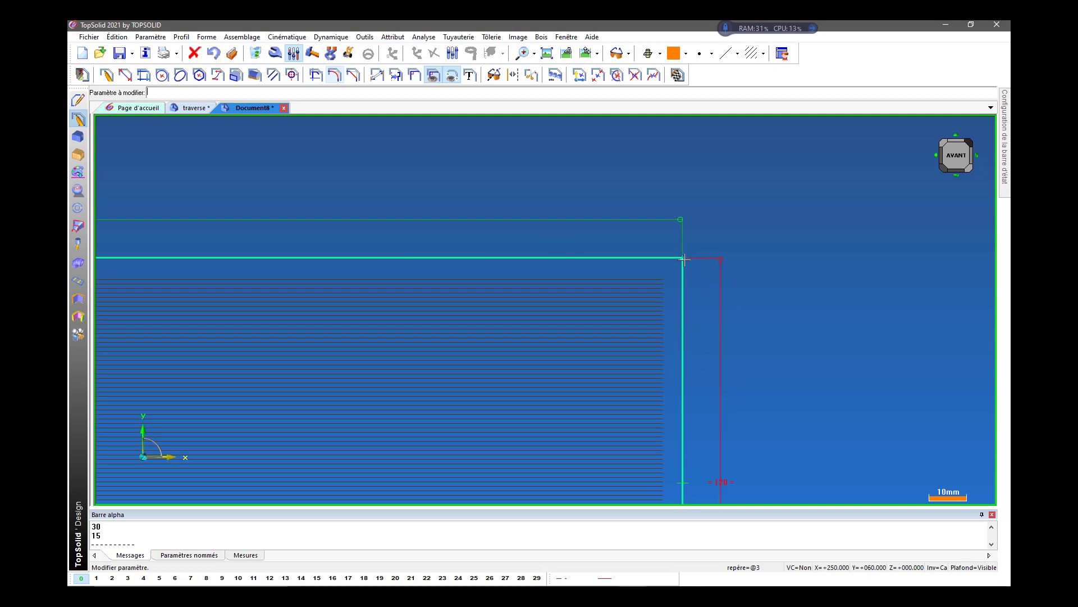
scroll(724, 210, "down", 5)
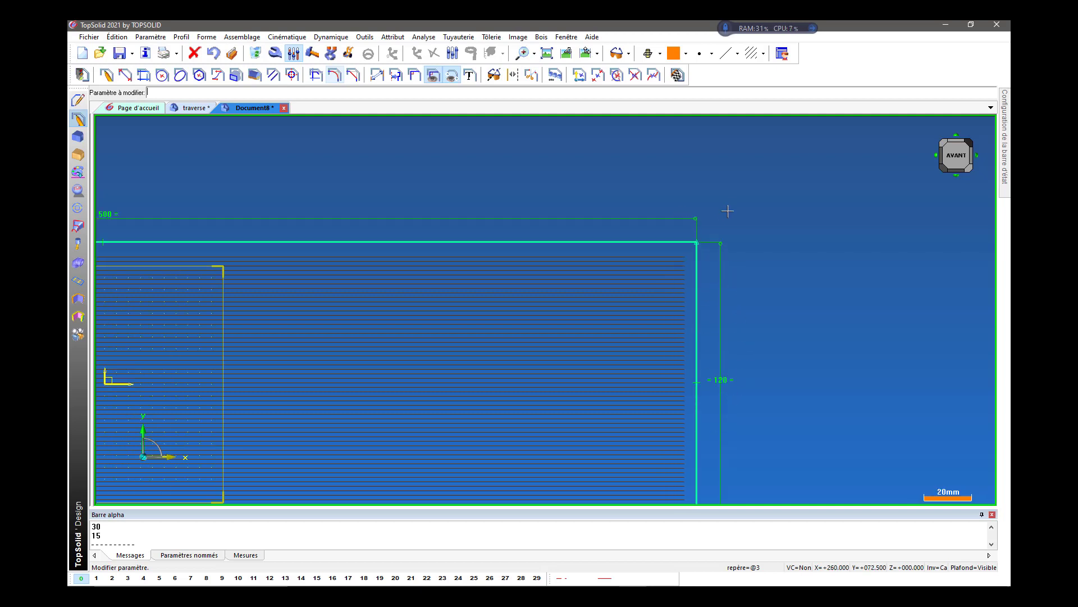
scroll(737, 206, "up", 1)
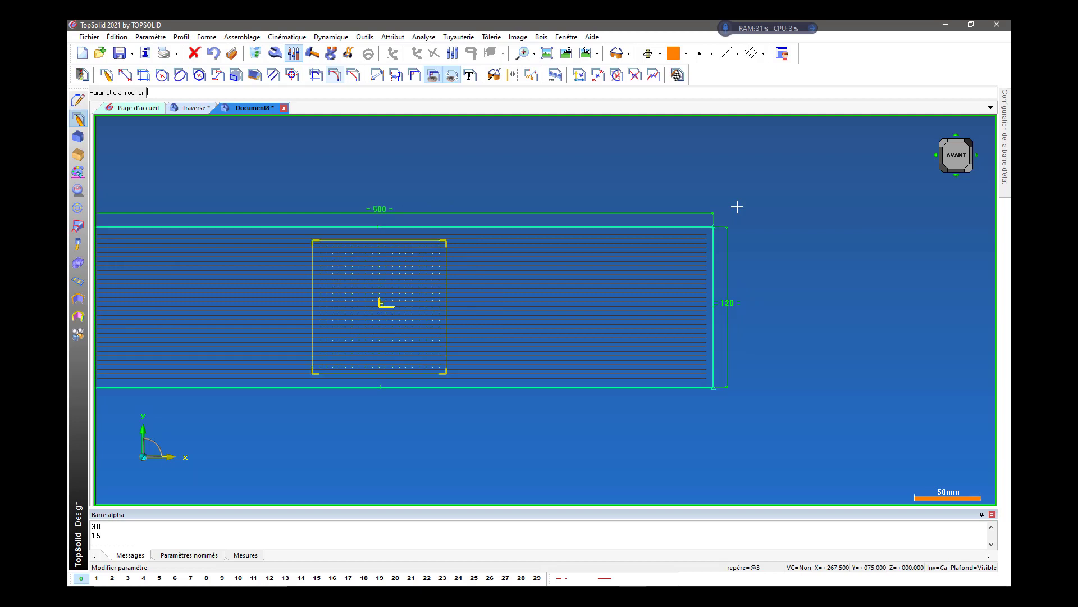
Try deleting the rectangle's right side and its top side one at a time, undoing each deletion.
left_click(257, 54)
left_click(716, 275)
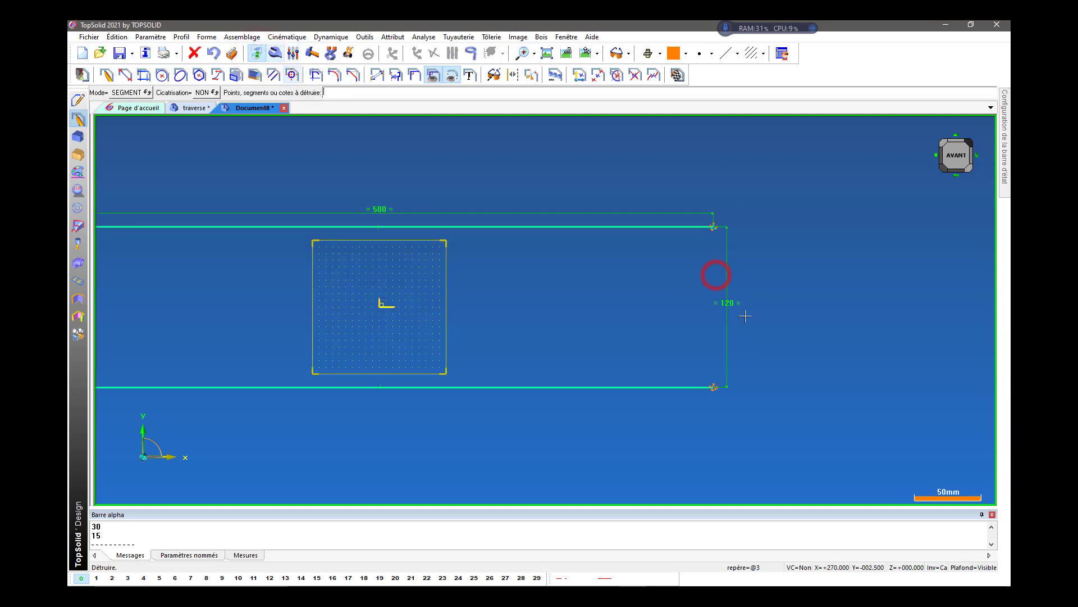
scroll(731, 306, "up", 1)
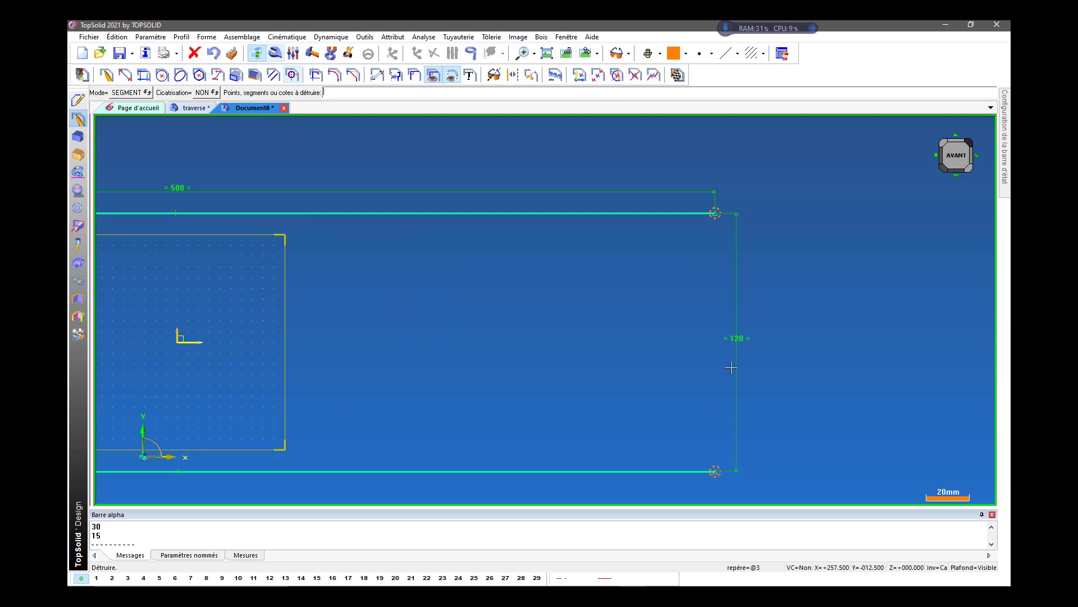
scroll(702, 323, "down", 5)
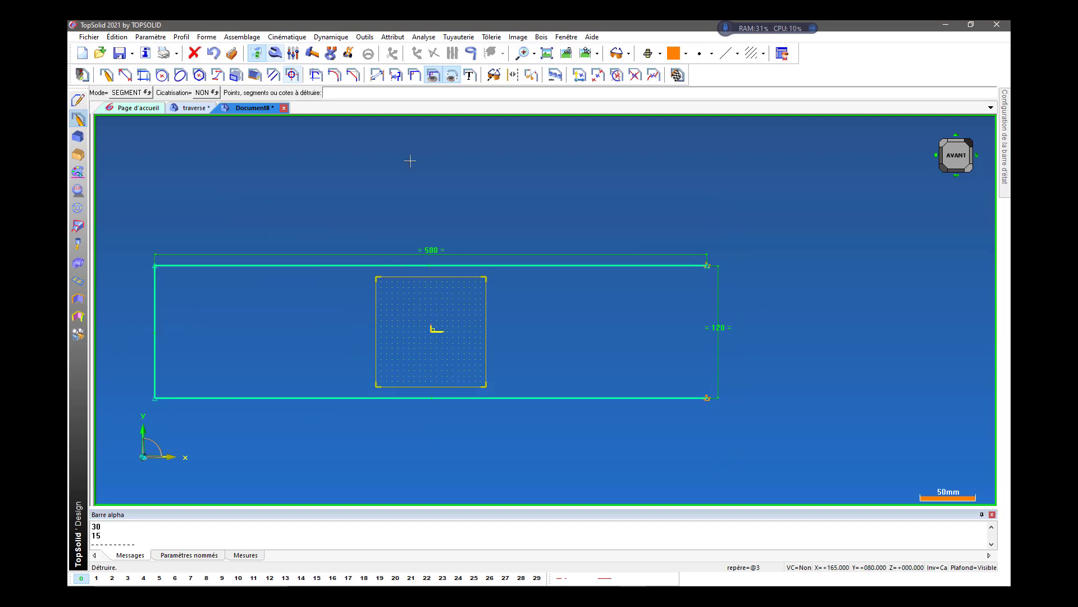
left_click(215, 54)
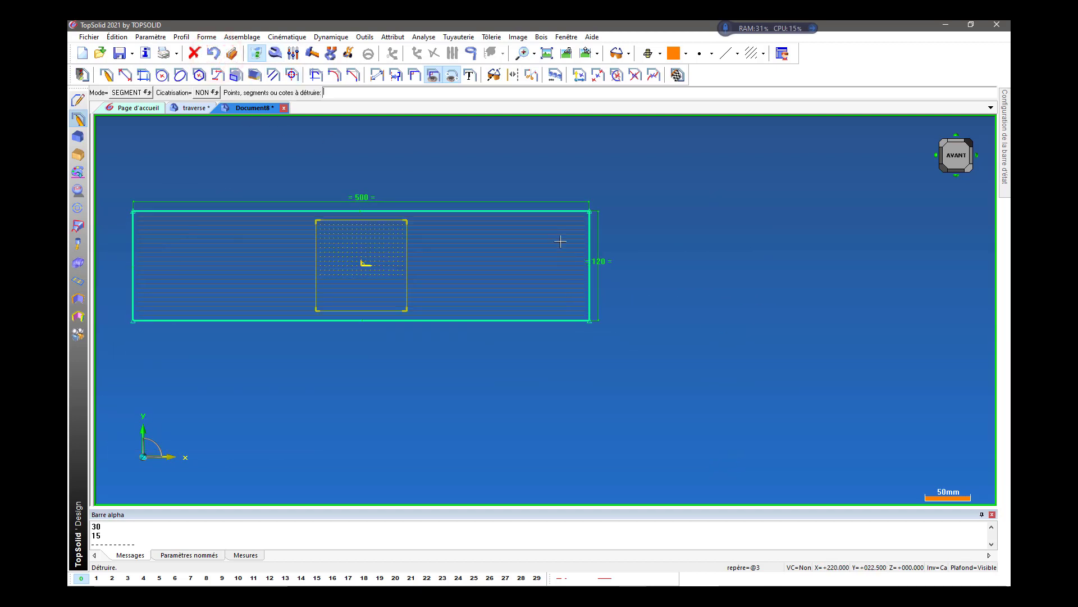
left_click(560, 211)
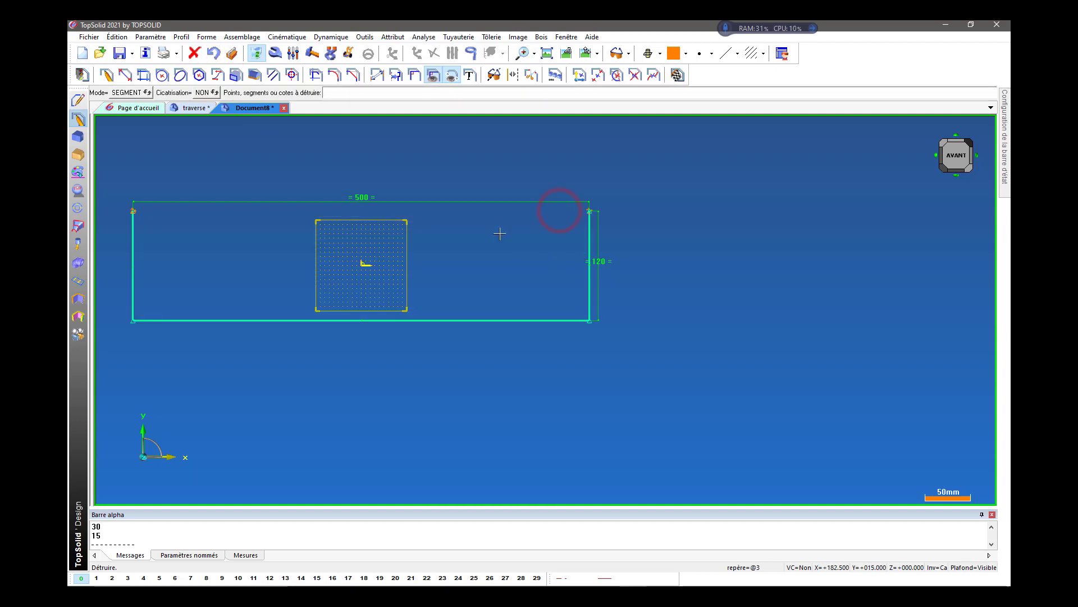
left_click(216, 53)
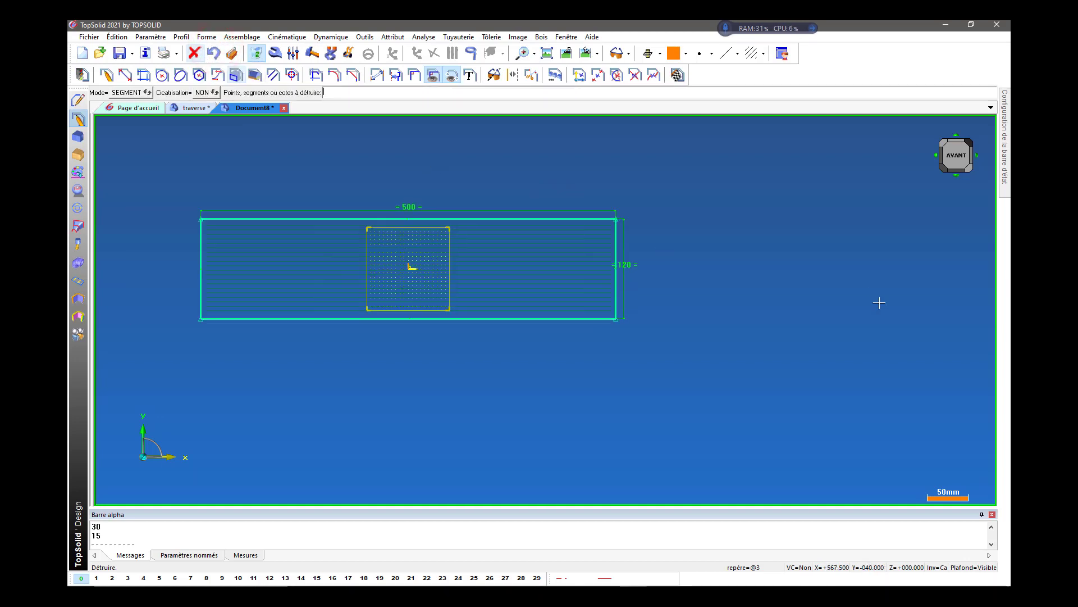
Consult the plan traverse.jpg image in Photos for the corner cut and arc dimensions, and return to the TopSolid sketch.
scroll(642, 246, "up", 2)
scroll(838, 258, "down", 2)
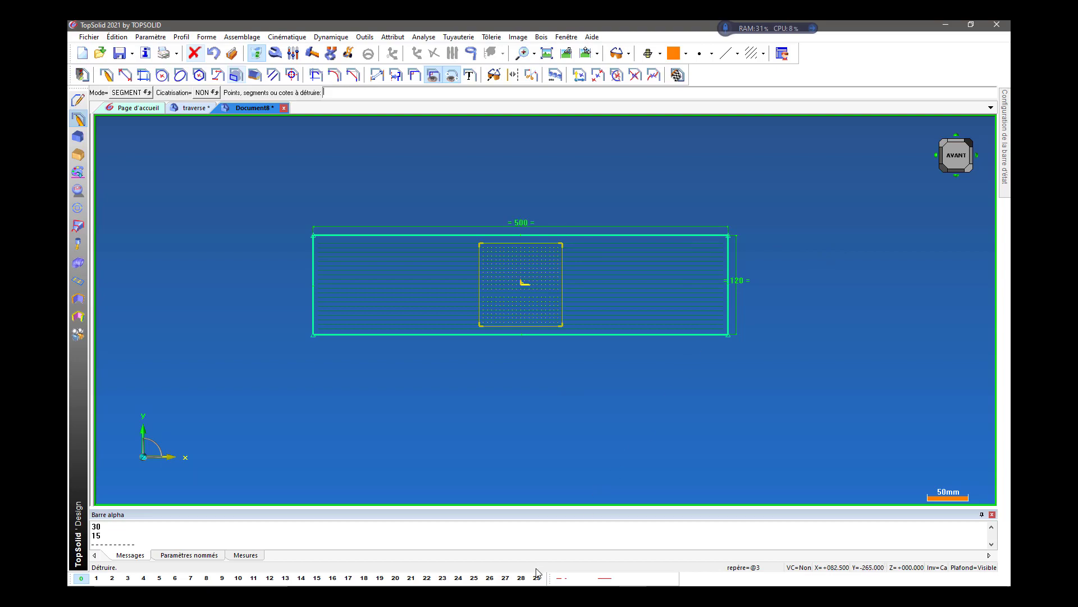
left_click(527, 586)
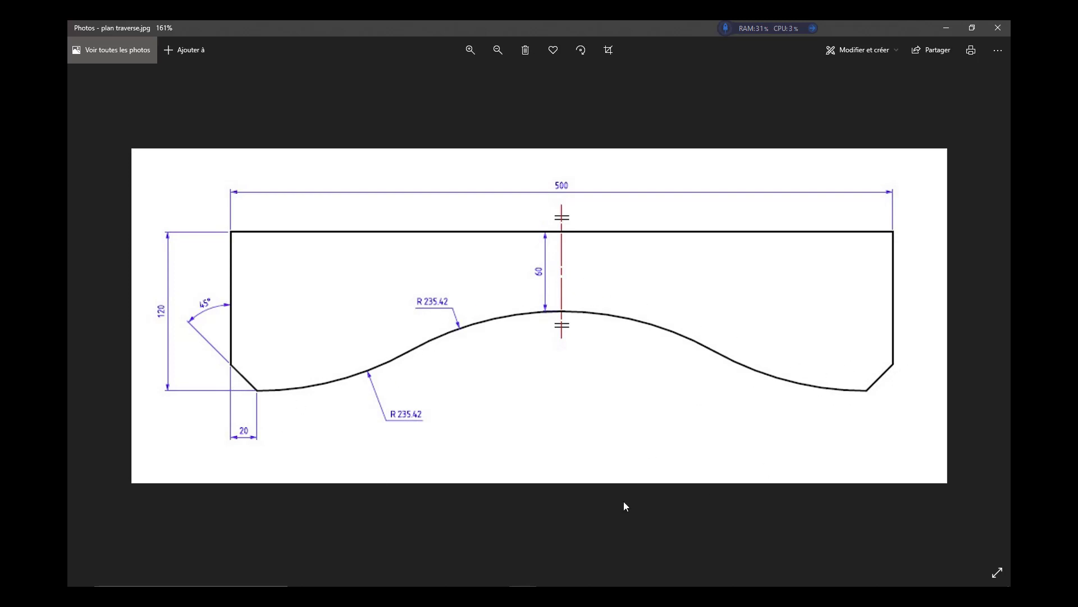
left_click(627, 579)
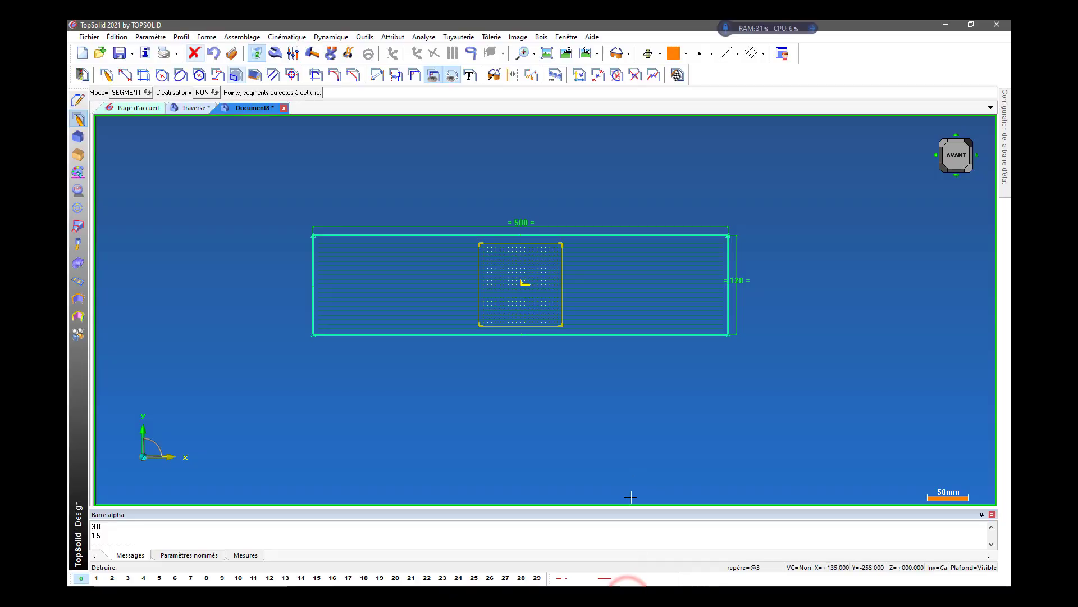
Draw two free diagonal lines, one crossing the rectangle's lower-left corner and one crossing its lower-right corner.
left_click(127, 76)
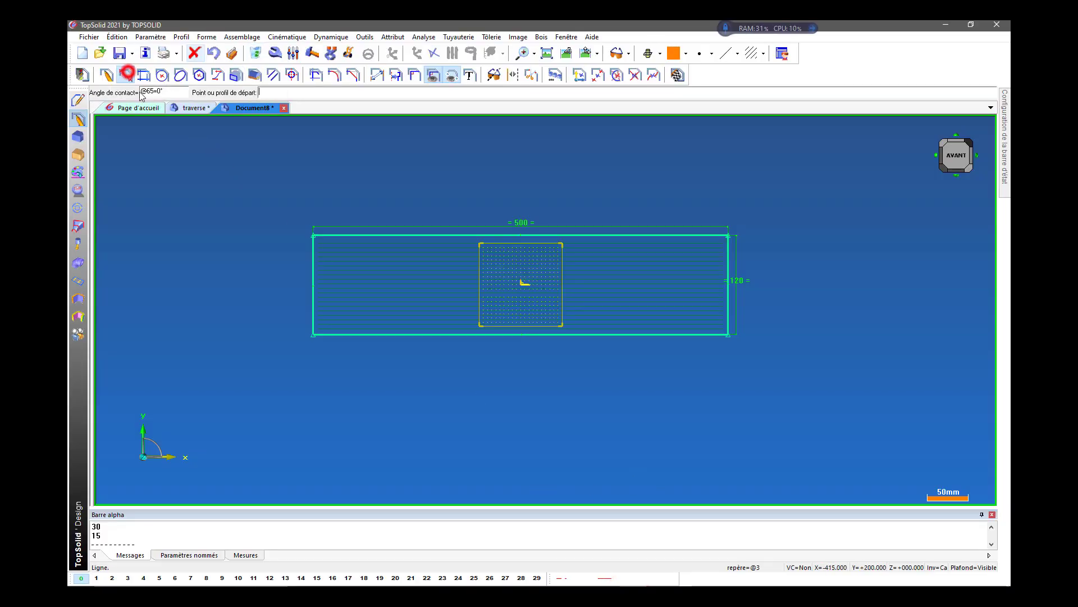
scroll(341, 390, "up", 2)
scroll(342, 387, "up", 1)
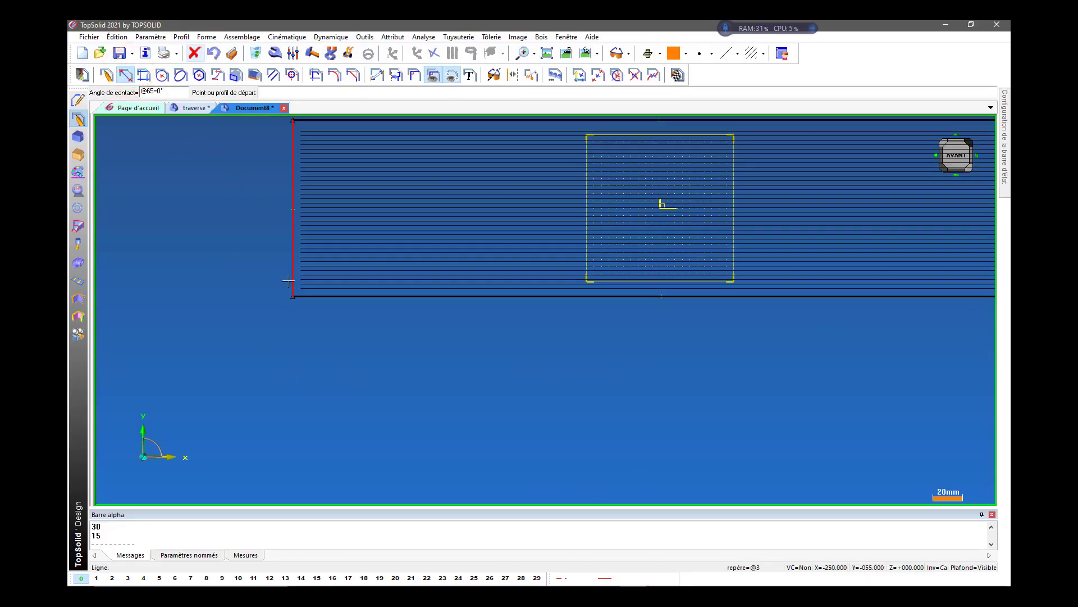
left_click(270, 236)
left_click(353, 322)
scroll(255, 371, "down", 1)
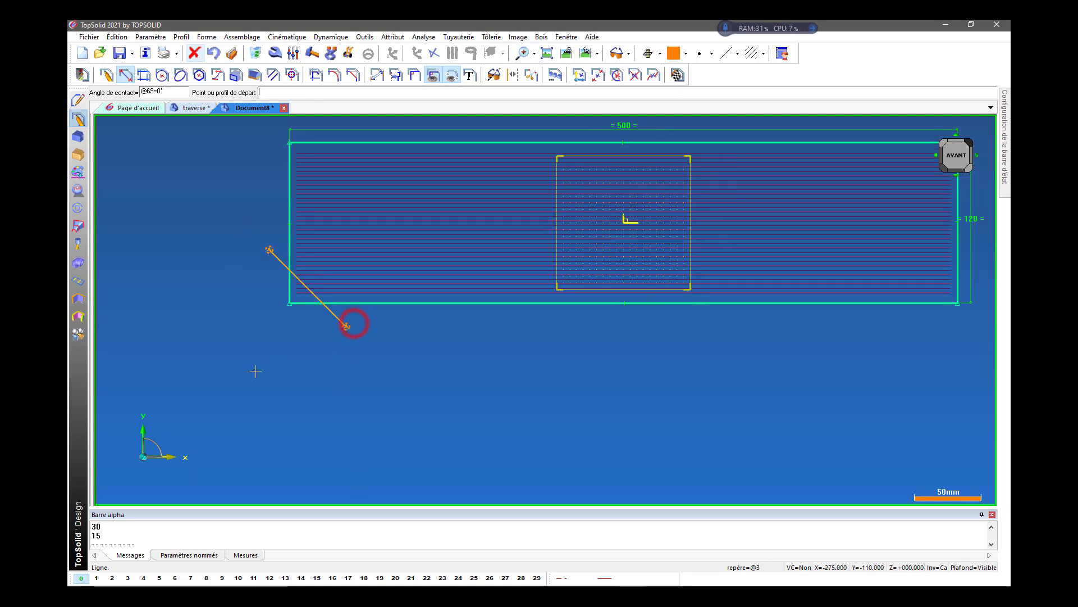
left_click(764, 277)
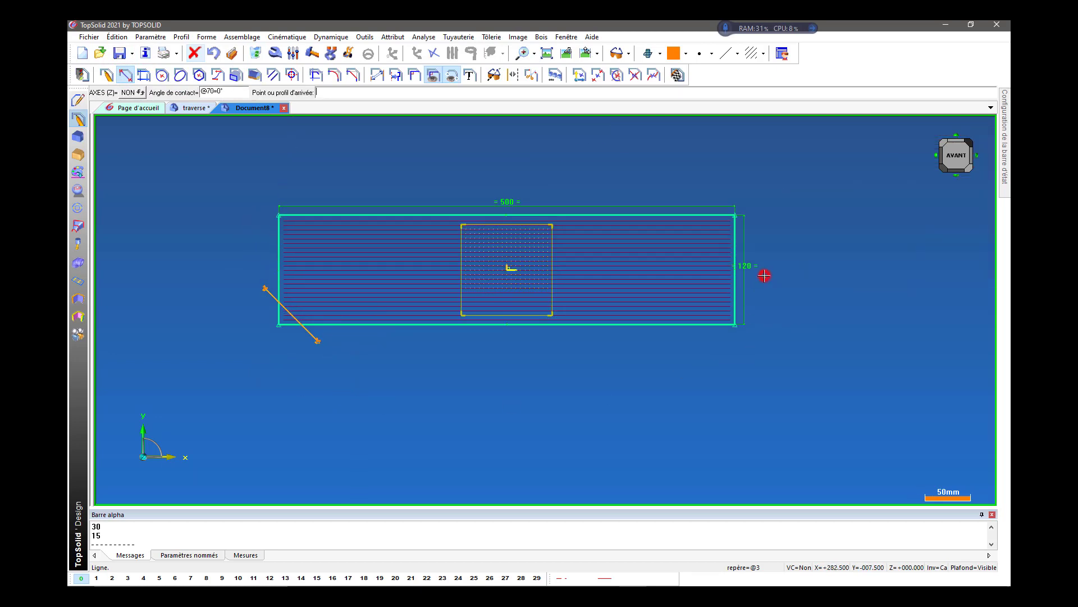
left_click(672, 346)
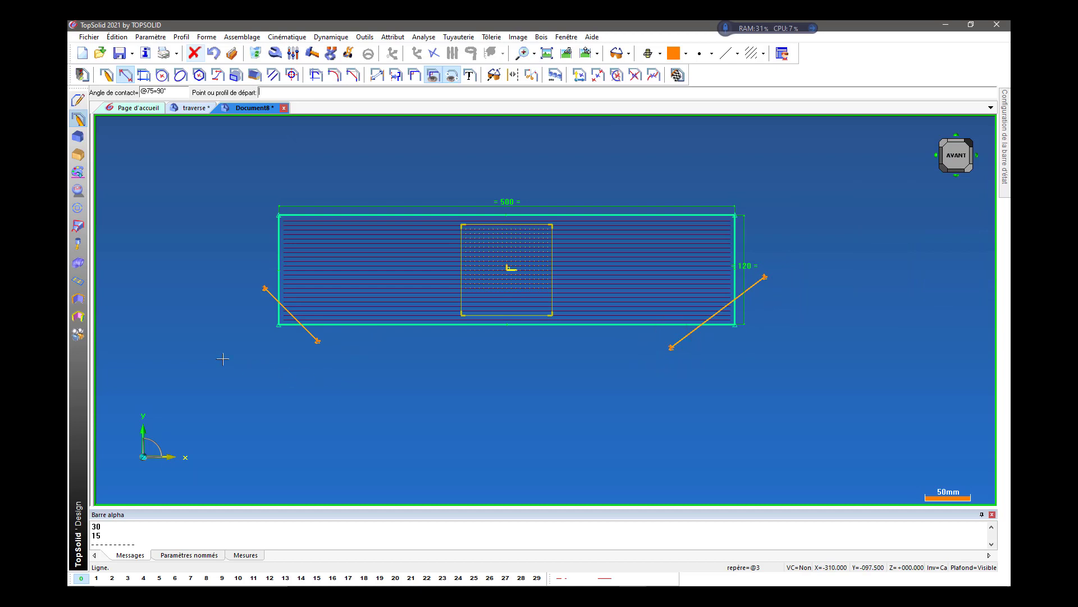
Move the endpoints of the lower-left diagonal line onto the rectangle's left and bottom edges.
scroll(223, 358, "up", 1)
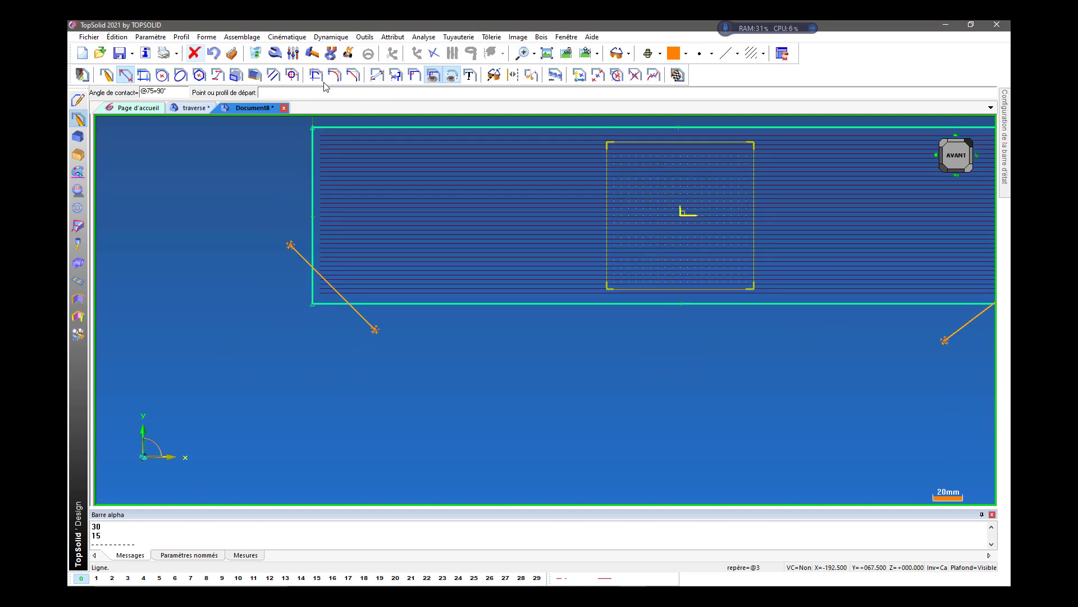
left_click(348, 53)
scroll(300, 208, "up", 1)
scroll(292, 239, "up", 1)
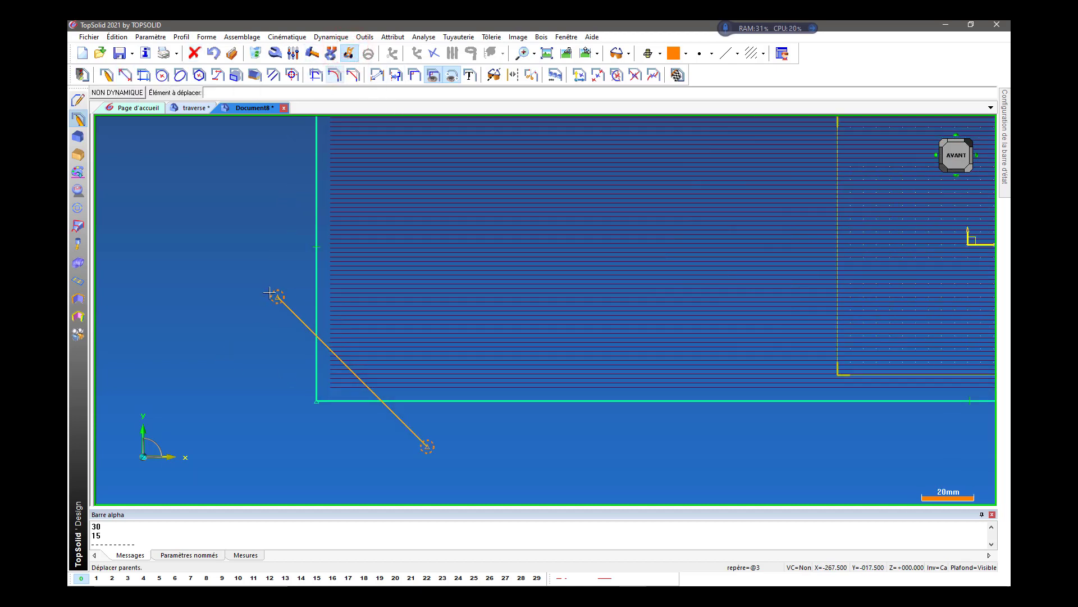
left_click_drag(278, 297, 317, 284)
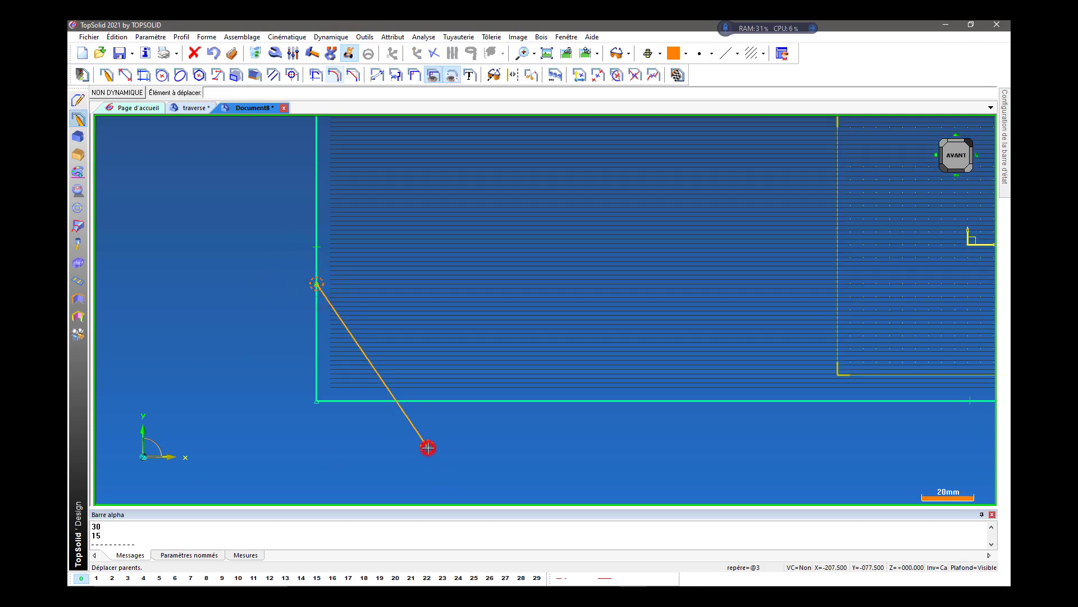
left_click_drag(428, 447, 449, 400)
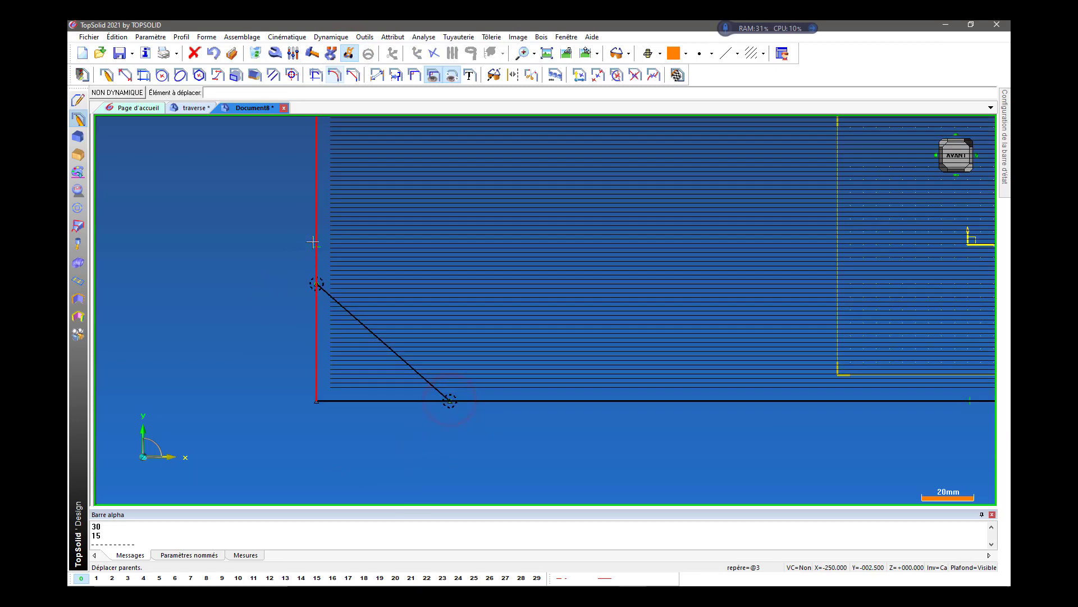
Move the endpoints of the lower-right diagonal line onto the rectangle's right and bottom edges.
scroll(219, 277, "down", 11)
scroll(660, 291, "up", 2)
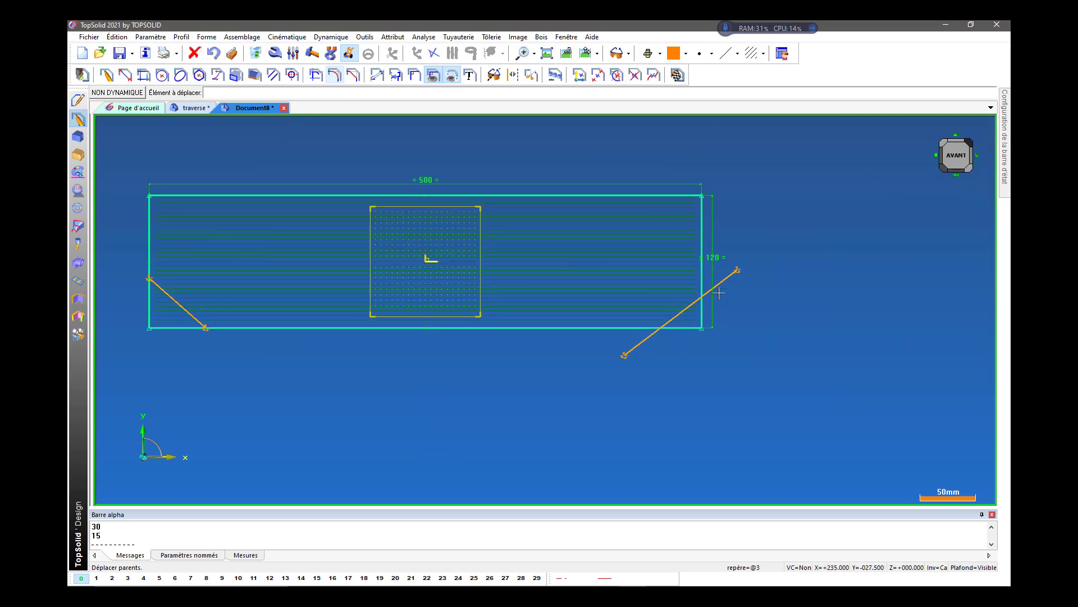
left_click_drag(738, 268, 706, 277)
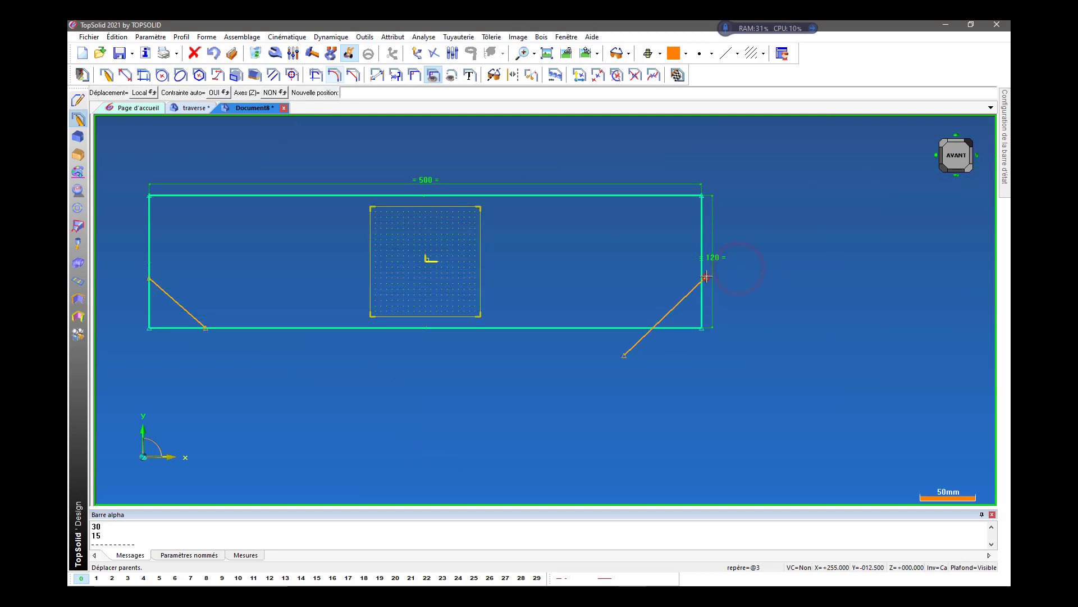
left_click(702, 278)
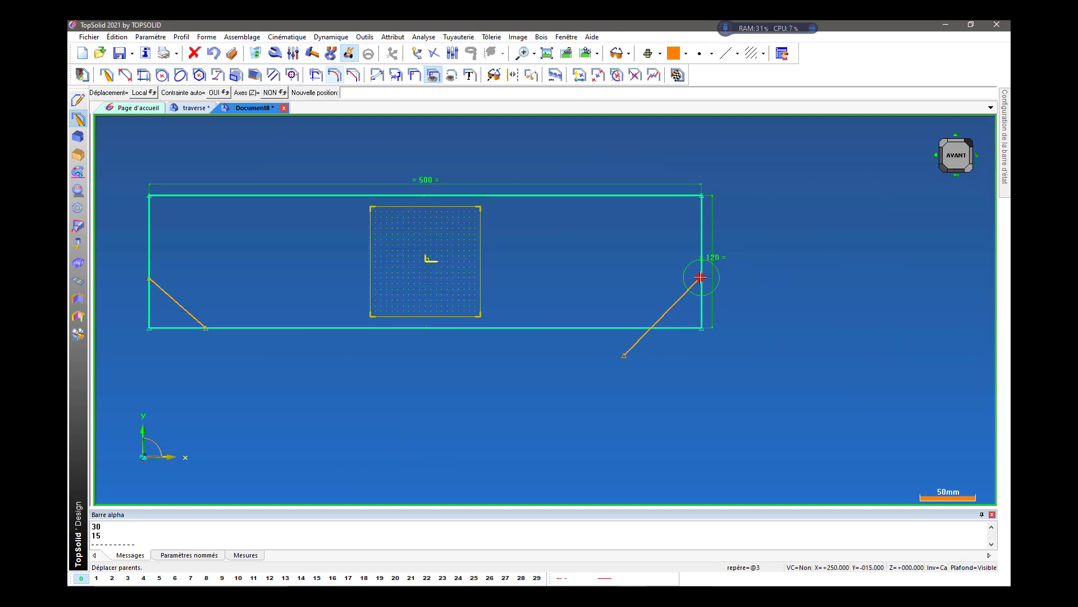
left_click(624, 354)
left_click(655, 325)
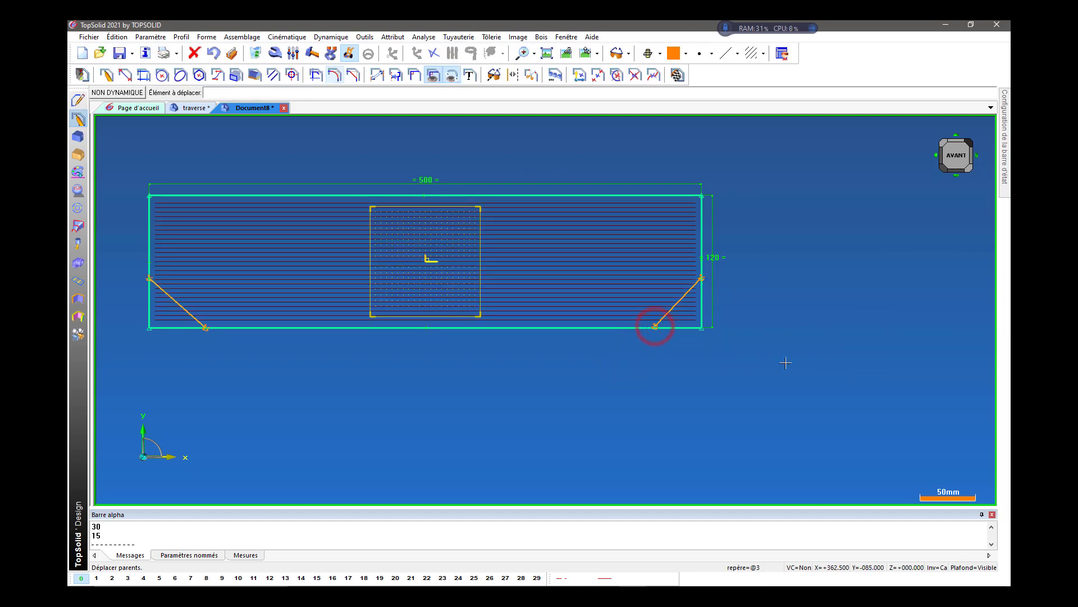
scroll(668, 337, "up", 5)
left_click(606, 281)
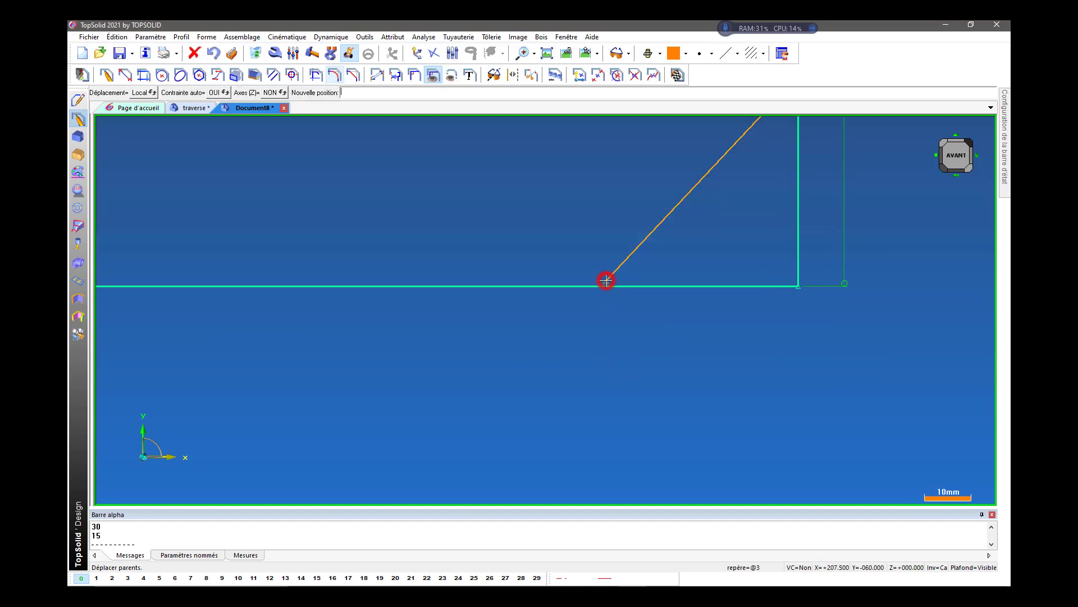
left_click(602, 285)
scroll(910, 370, "down", 5)
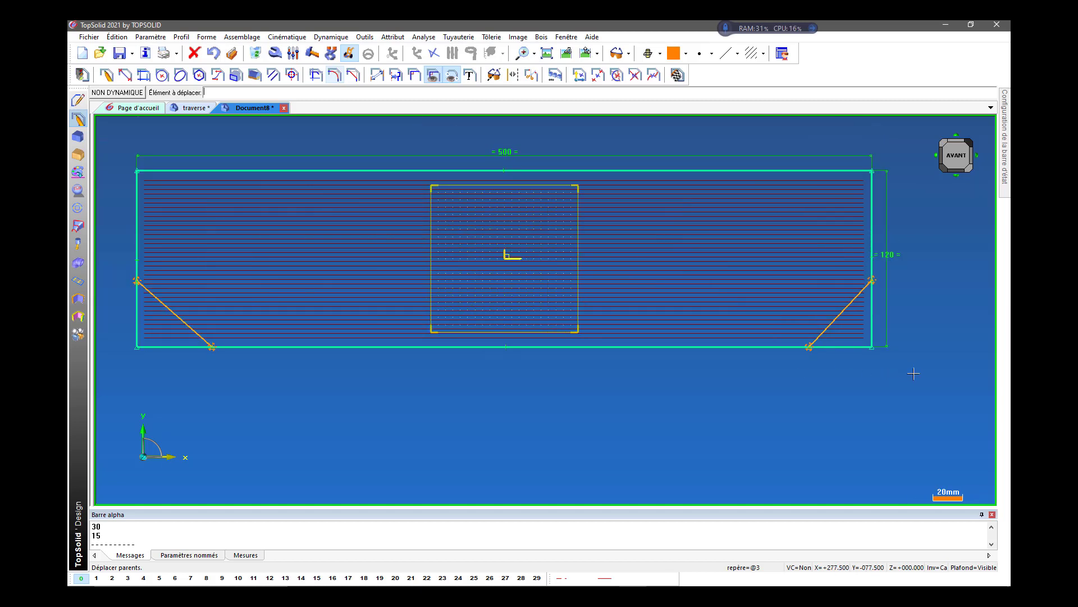
Dimension the angle between the lower-left diagonal line and the rectangle's left edge and set it to 45°.
left_click(375, 74)
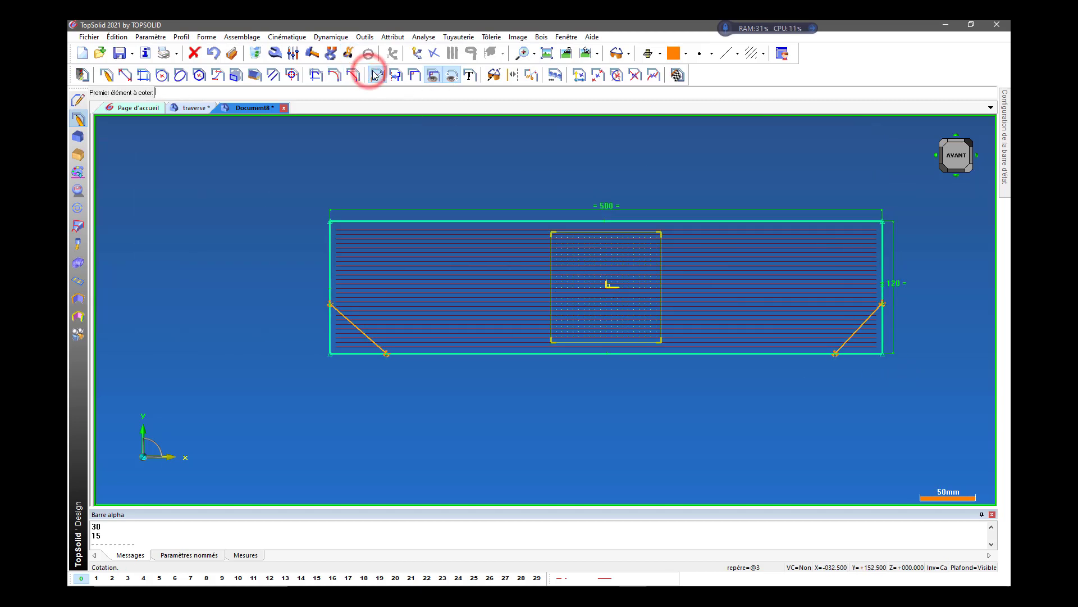
scroll(330, 243, "up", 3)
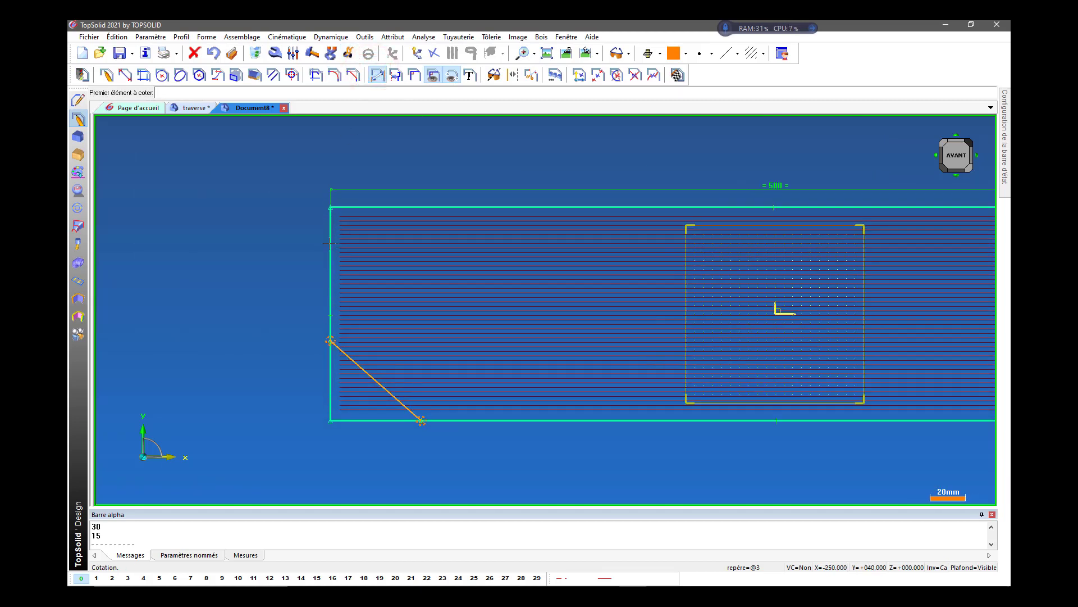
left_click(347, 356)
left_click(331, 378)
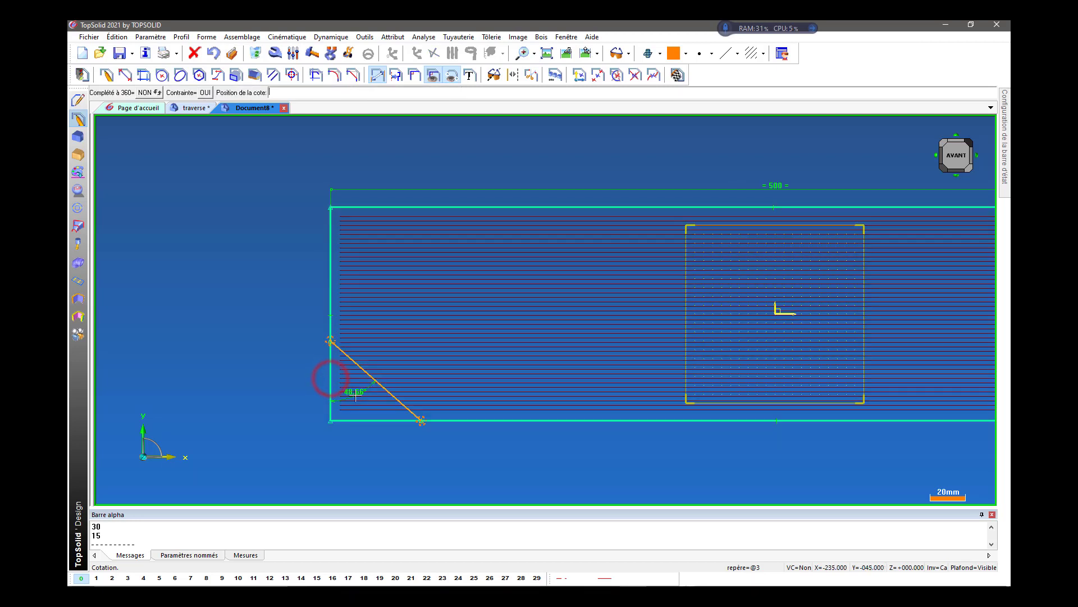
left_click(355, 396)
type("45")
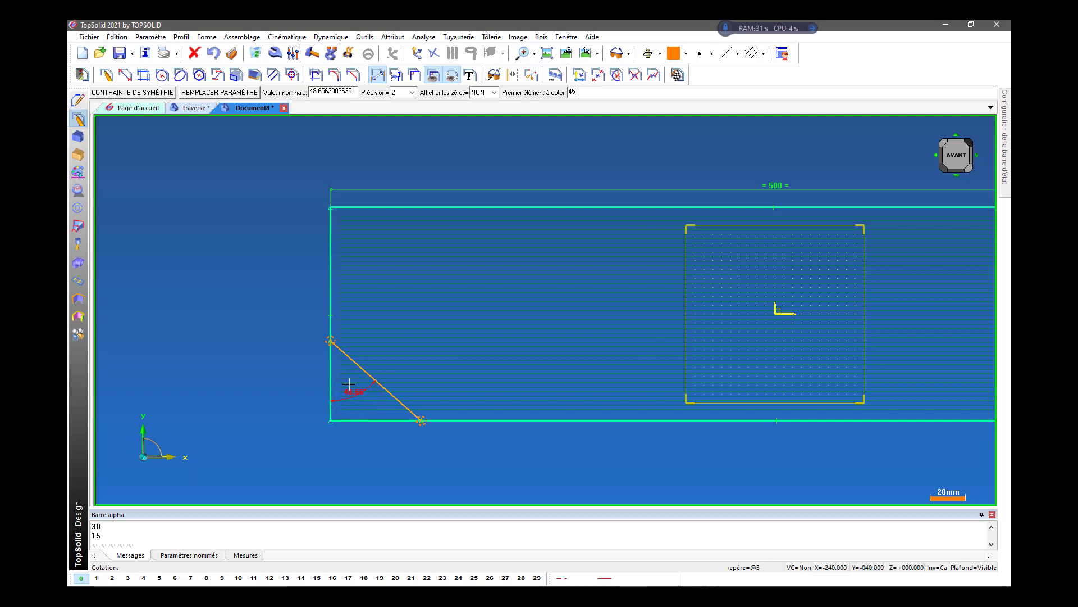
key("Return")
Dimension the angle between the lower-right diagonal line and the rectangle's right edge and set it to 45°.
scroll(339, 367, "down", 2)
scroll(855, 433, "up", 2)
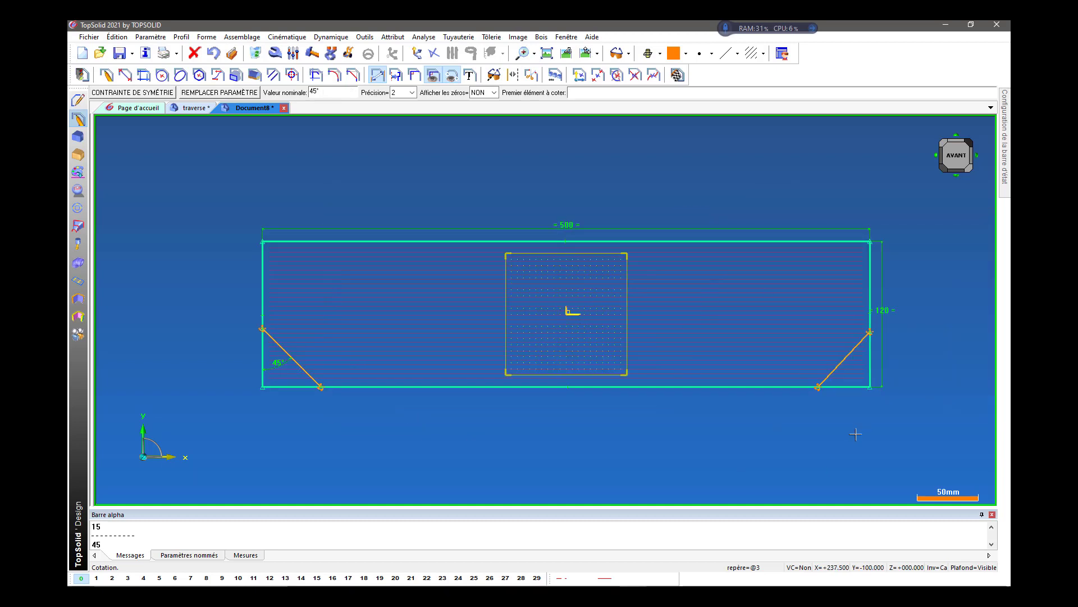
left_click(846, 319)
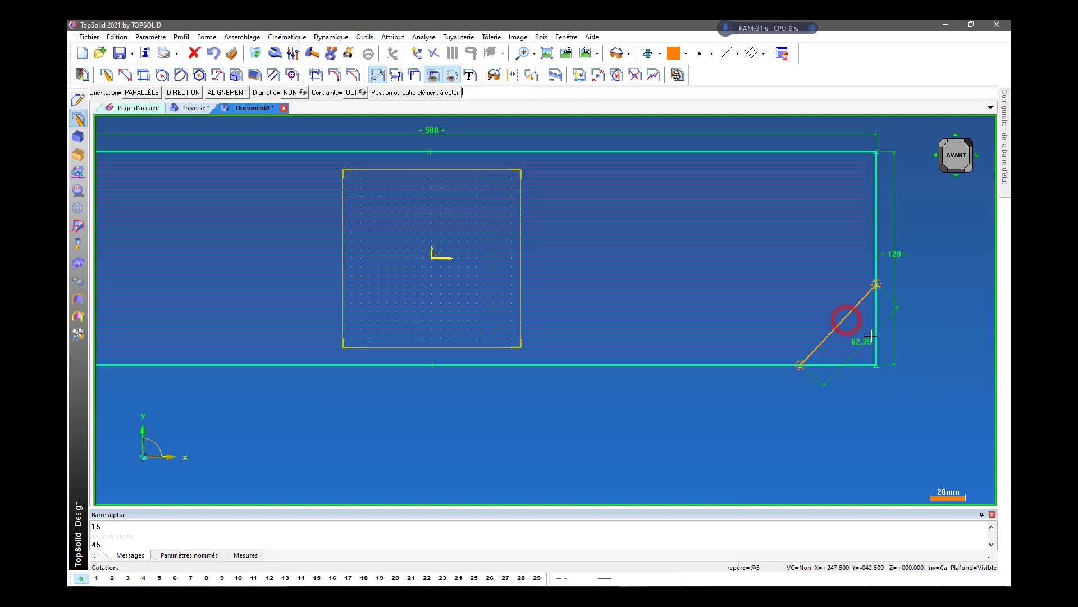
left_click(876, 338)
left_click(857, 336)
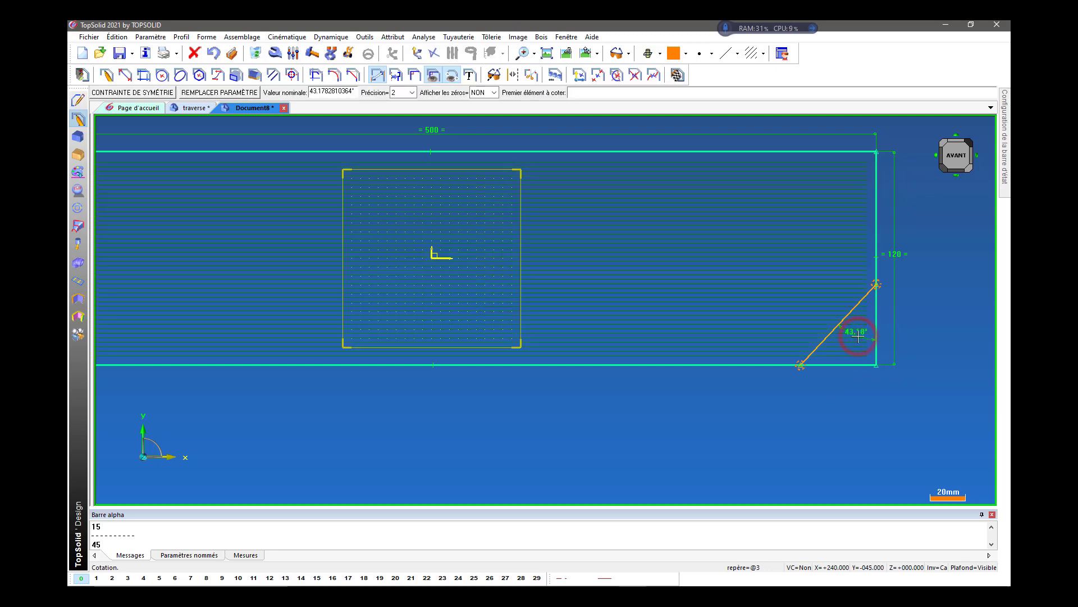
type("45")
key("Return")
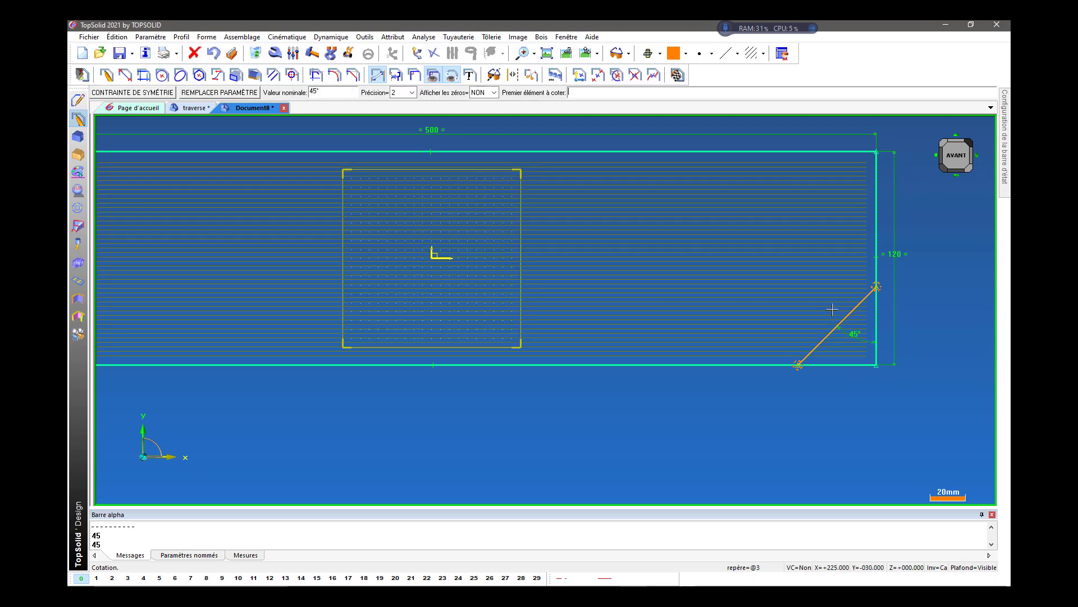
Following the plan traverse.jpg image, dimension the left edge to the lower-left diagonal's bottom endpoint and set it to 20 mm.
scroll(832, 309, "down", 2)
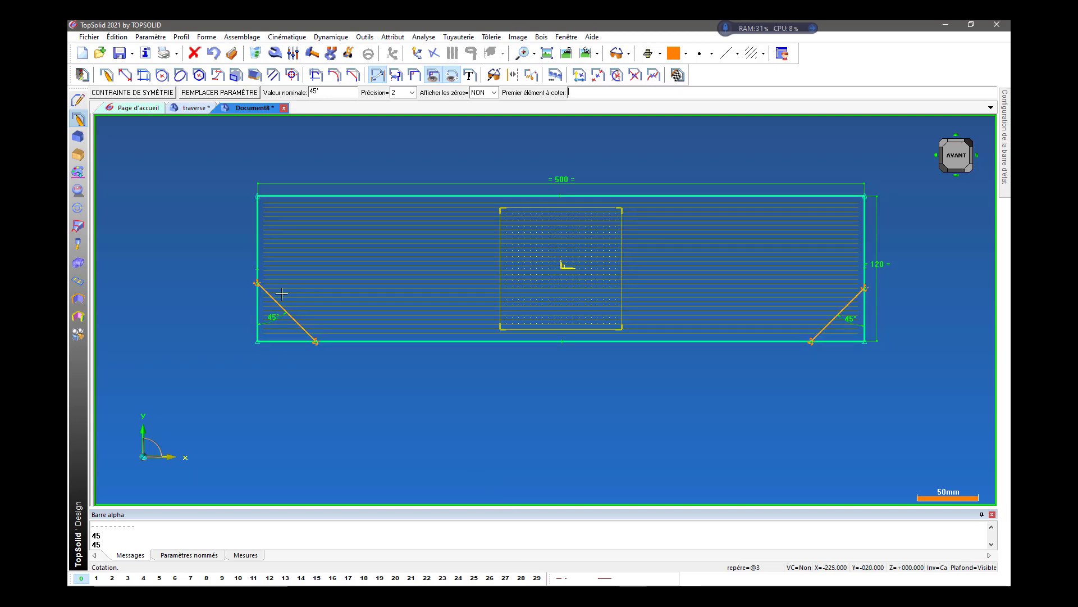
left_click(519, 581)
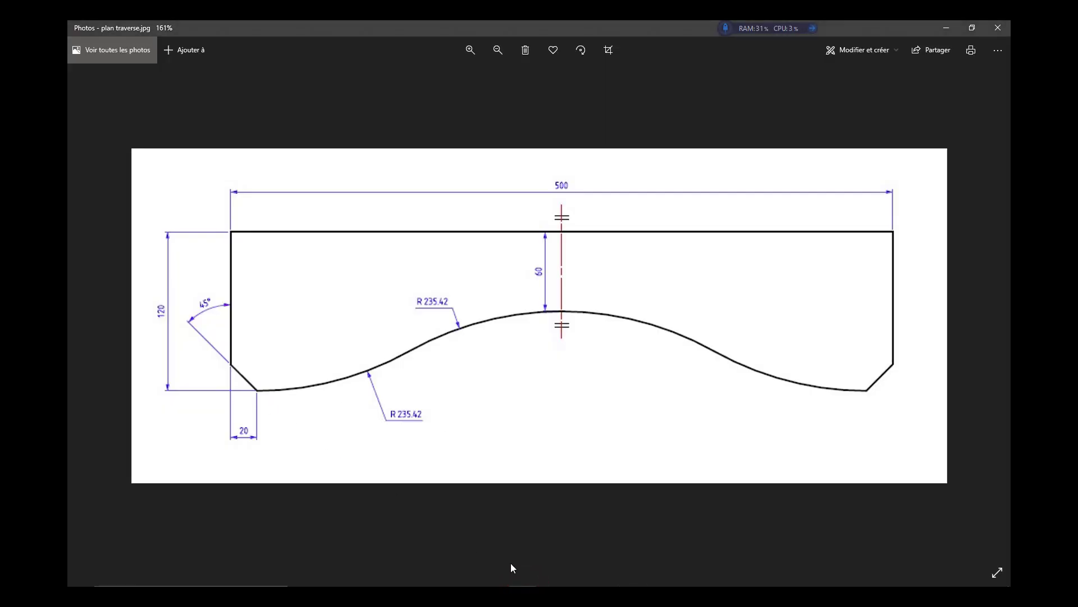
left_click(636, 569)
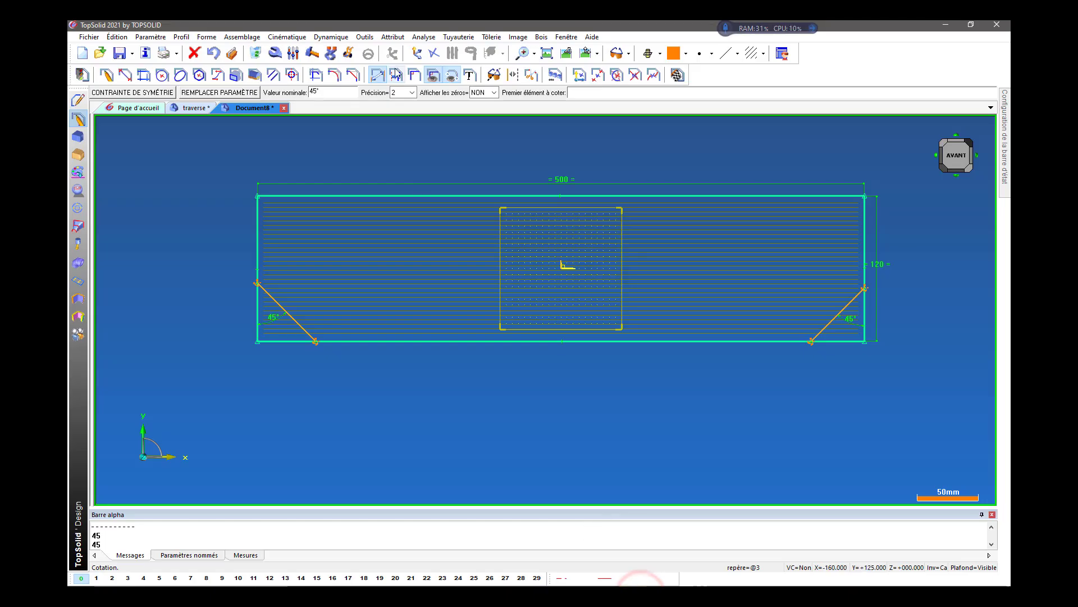
left_click(377, 75)
scroll(236, 323, "up", 3)
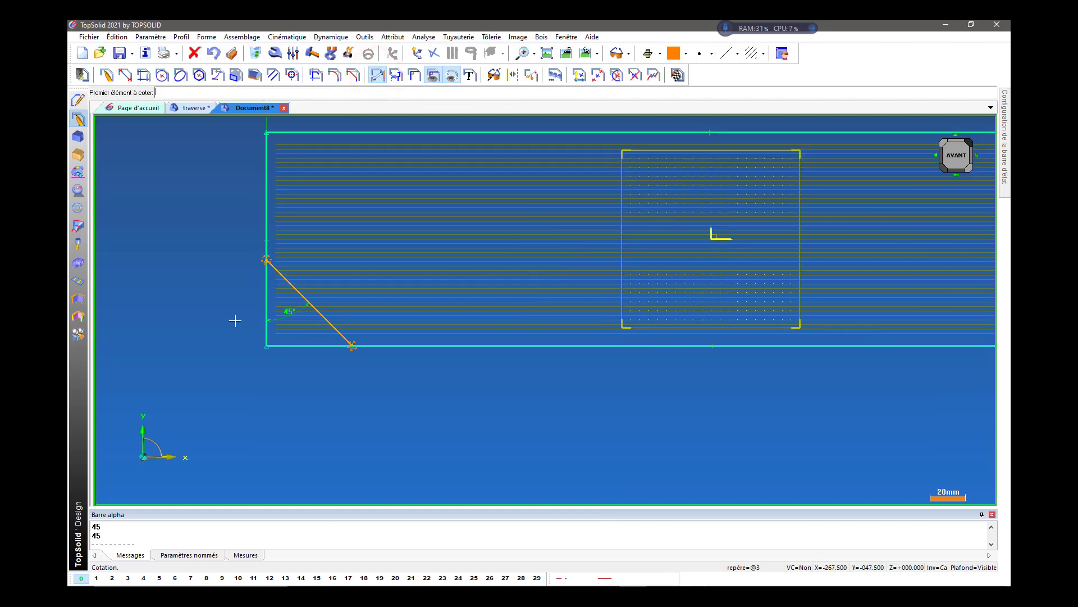
left_click(266, 290)
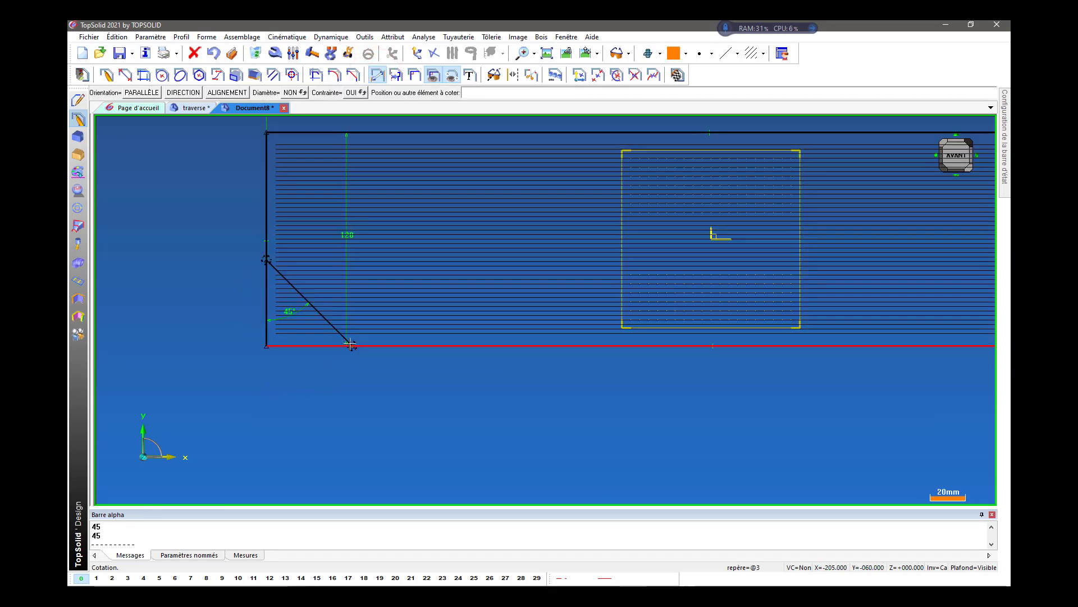
left_click(351, 346)
left_click(310, 415)
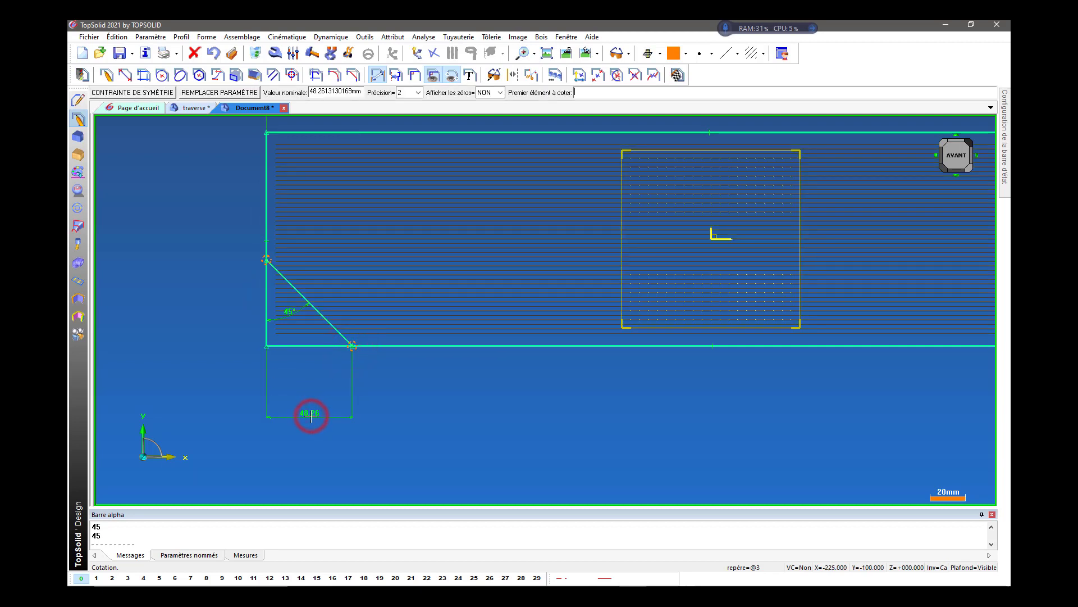
type("20")
key("Return")
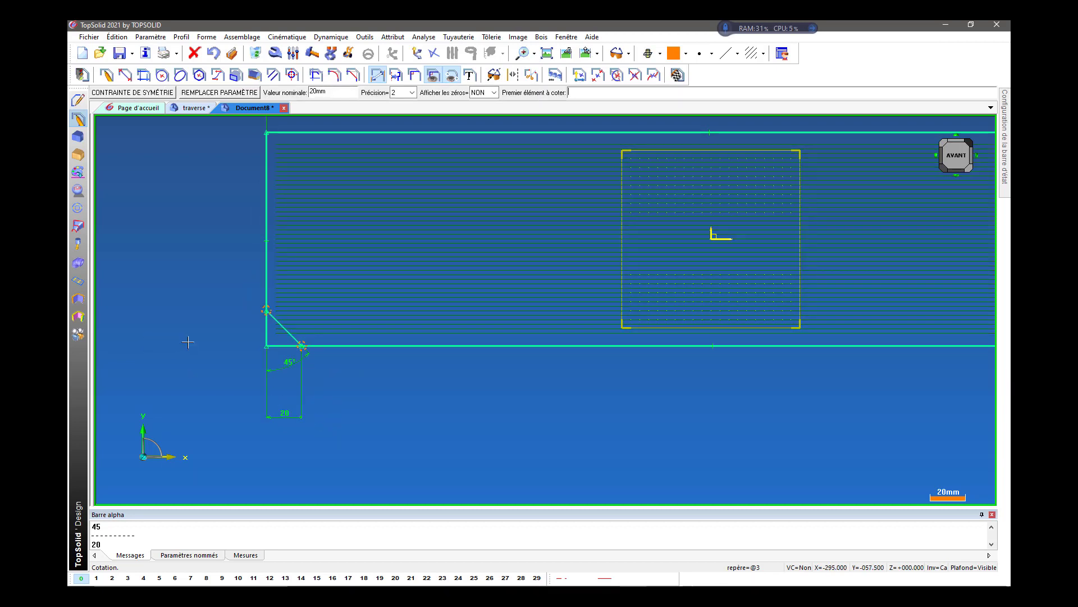
Dimension from the rectangle's lower-right corner point to the lower-right diagonal's bottom endpoint and set it to 20 mm.
scroll(187, 341, "down", 3)
scroll(741, 350, "up", 5)
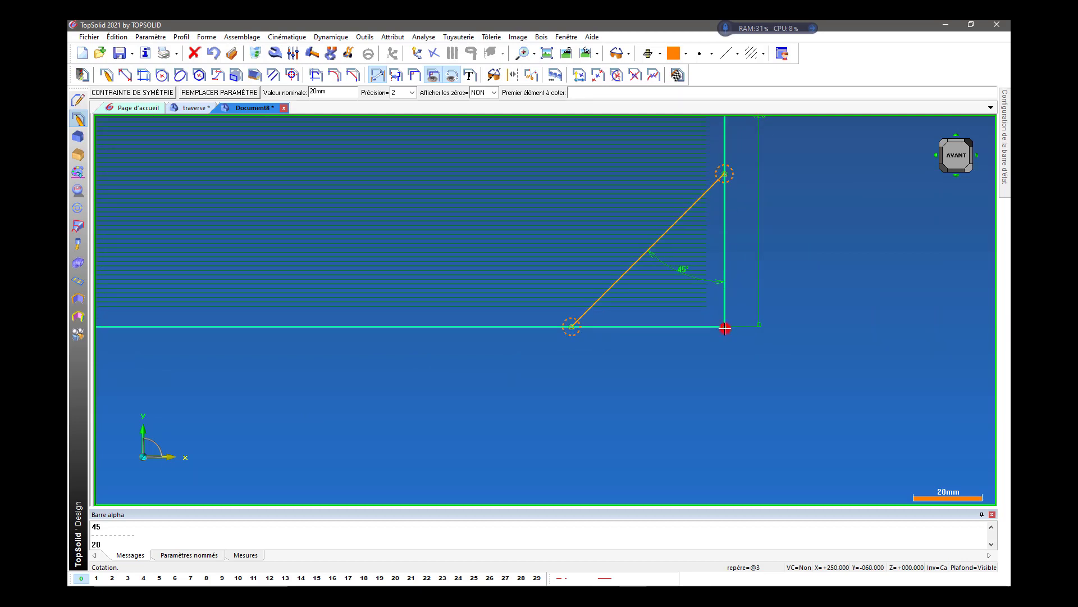
left_click(724, 327)
left_click(572, 326)
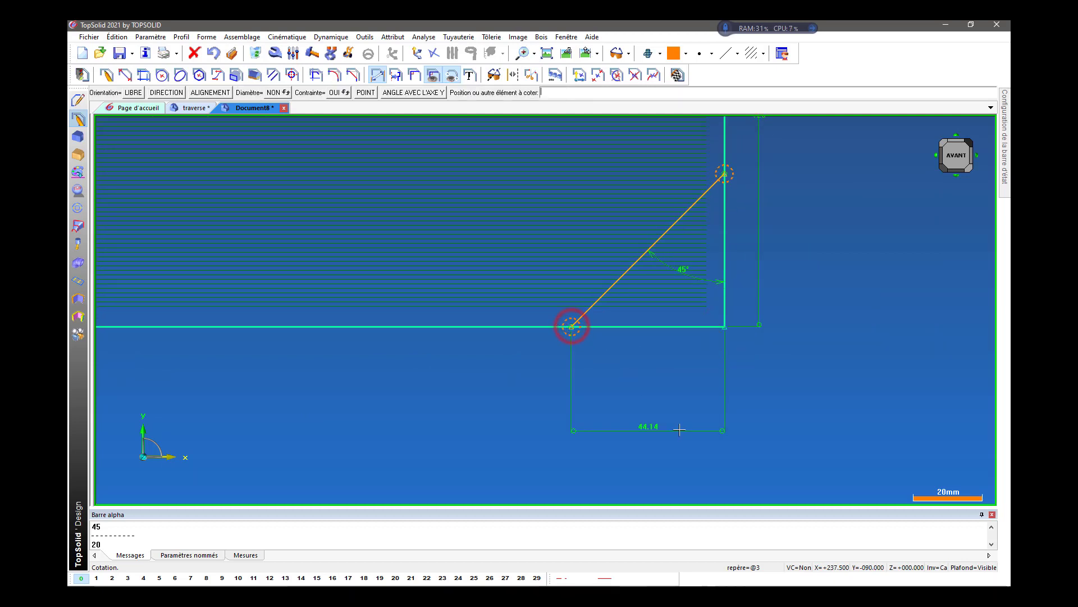
left_click(684, 420)
type("20")
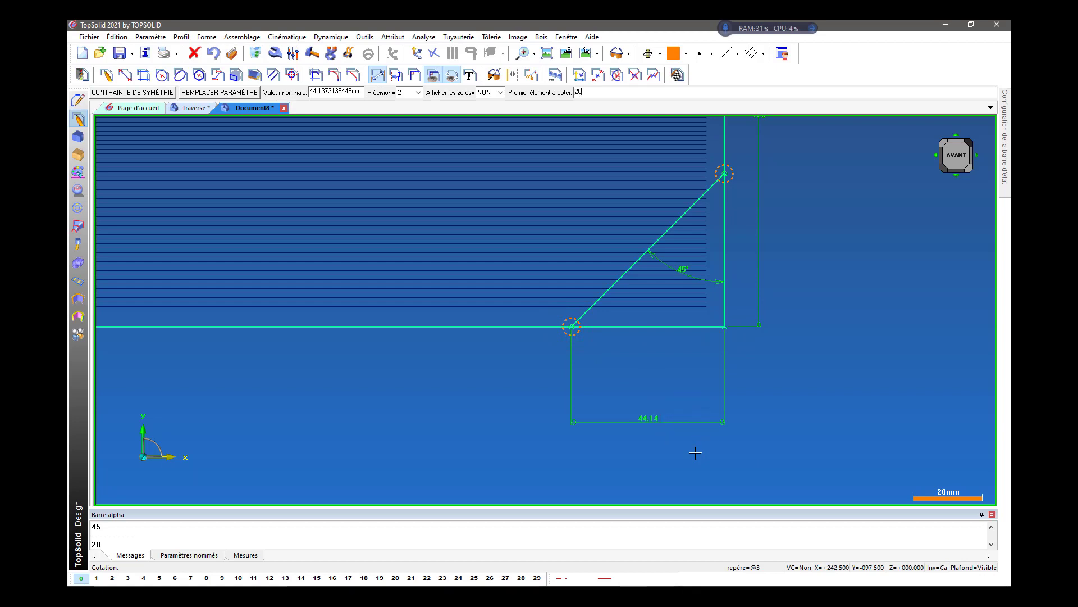
key("Return")
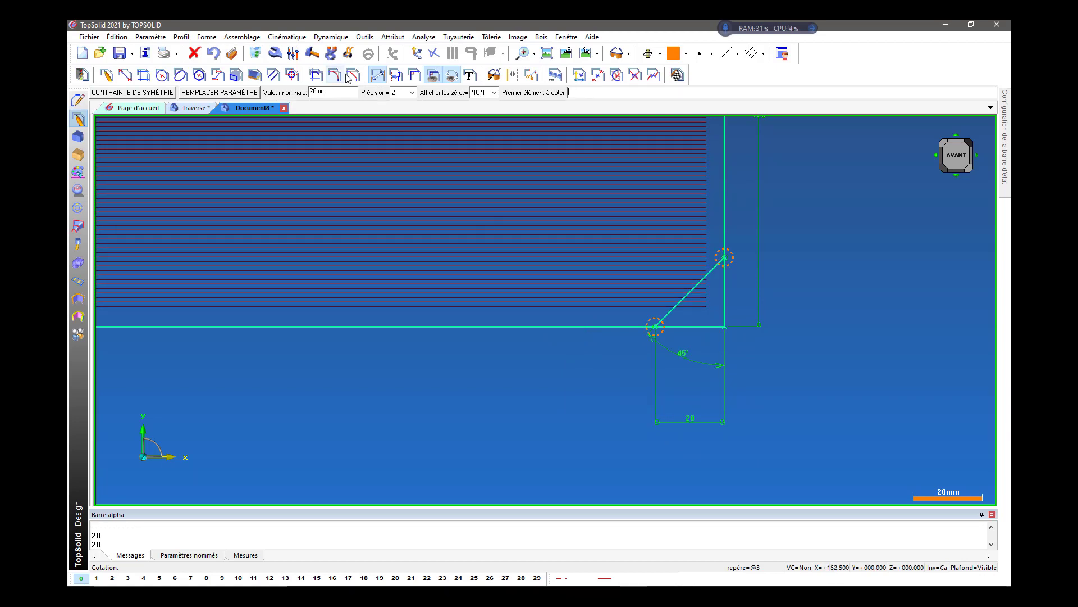
Try to trim the right and bottom edges beyond the lower-right diagonal, and undo the trimming.
left_click(316, 74)
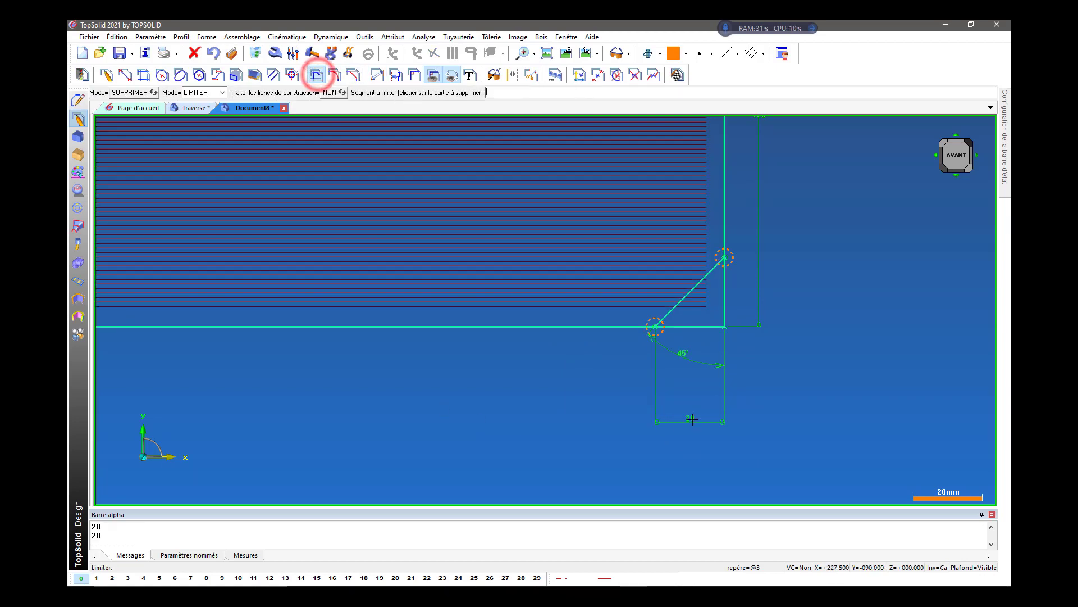
left_click(726, 308)
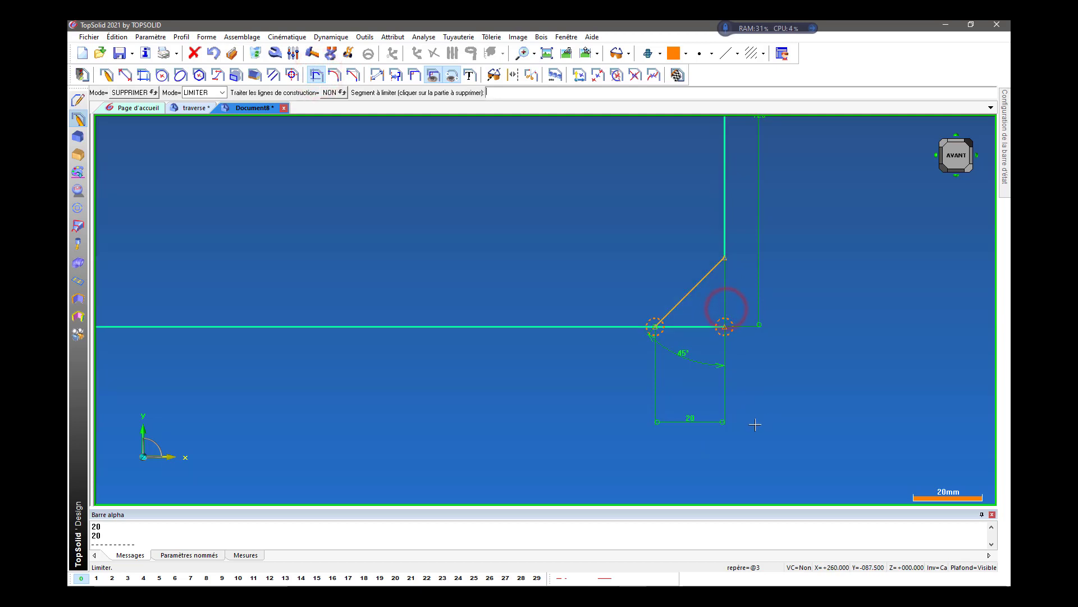
left_click(692, 328)
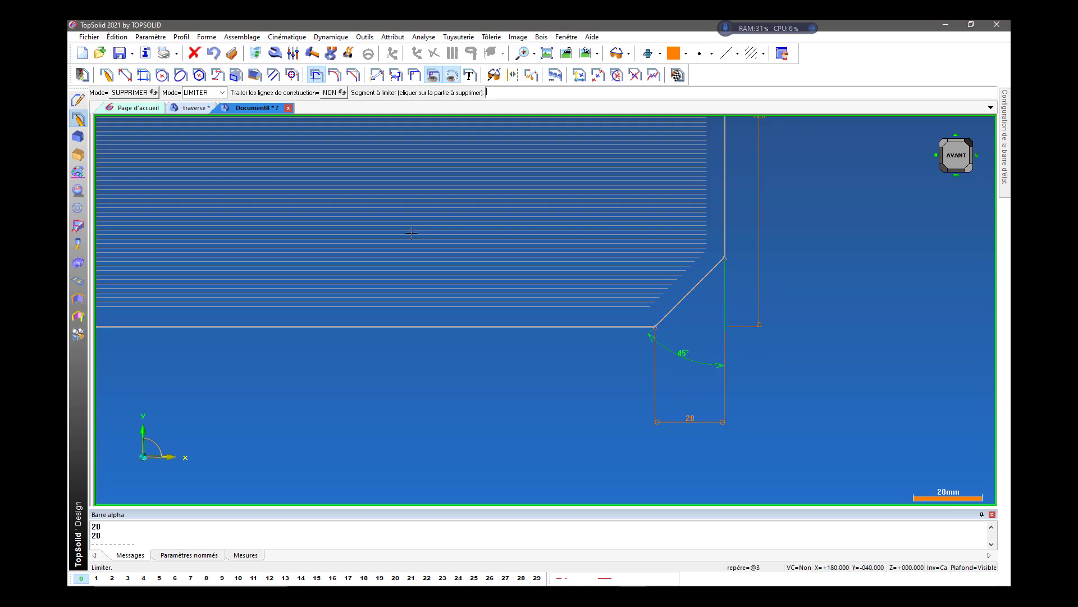
left_click(212, 53)
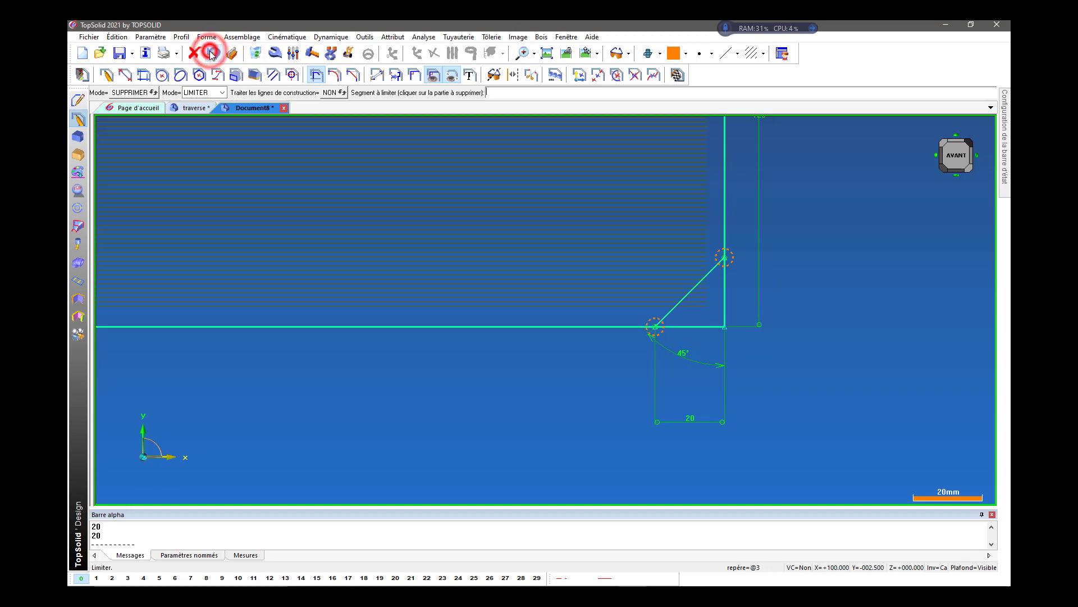
Replace the lower-right corner's 20 mm dimension with one from the right edge to the diagonal's bottom endpoint.
left_click(257, 53)
left_click(700, 421)
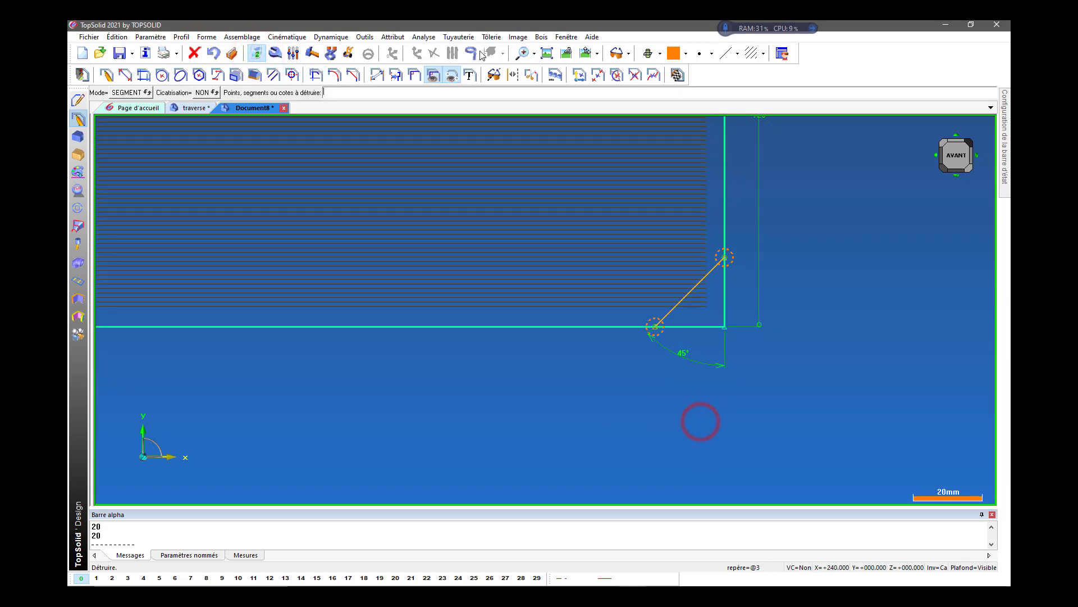
left_click(377, 74)
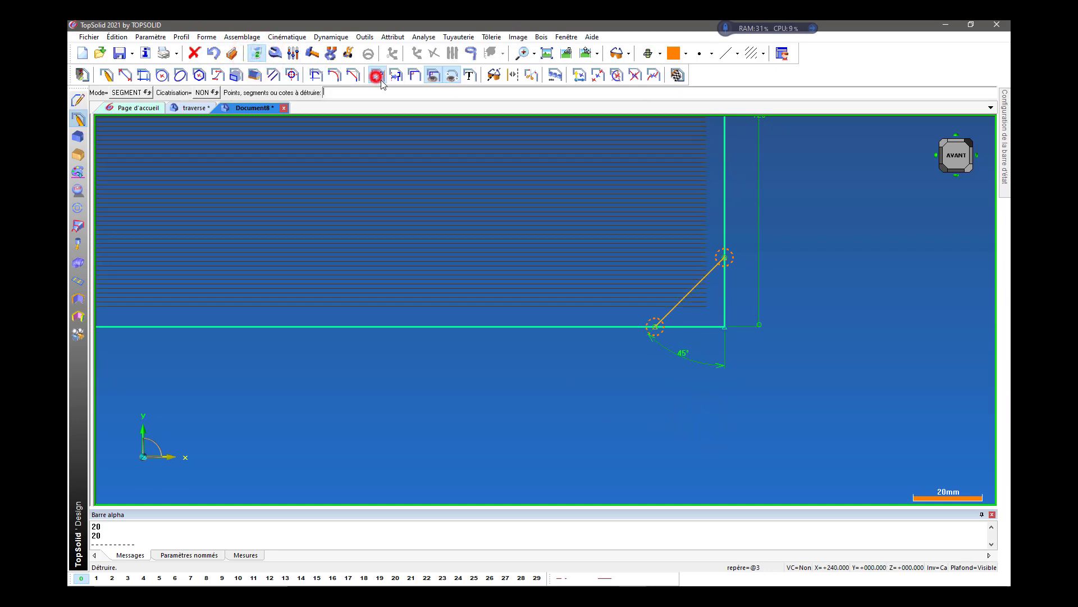
left_click(726, 291)
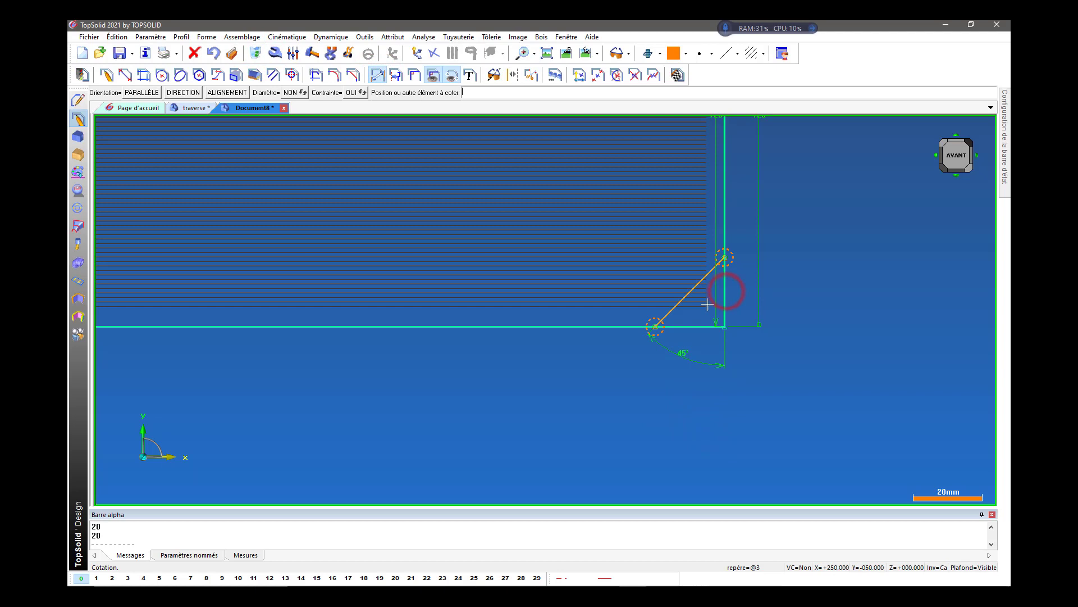
left_click(655, 326)
left_click(694, 437)
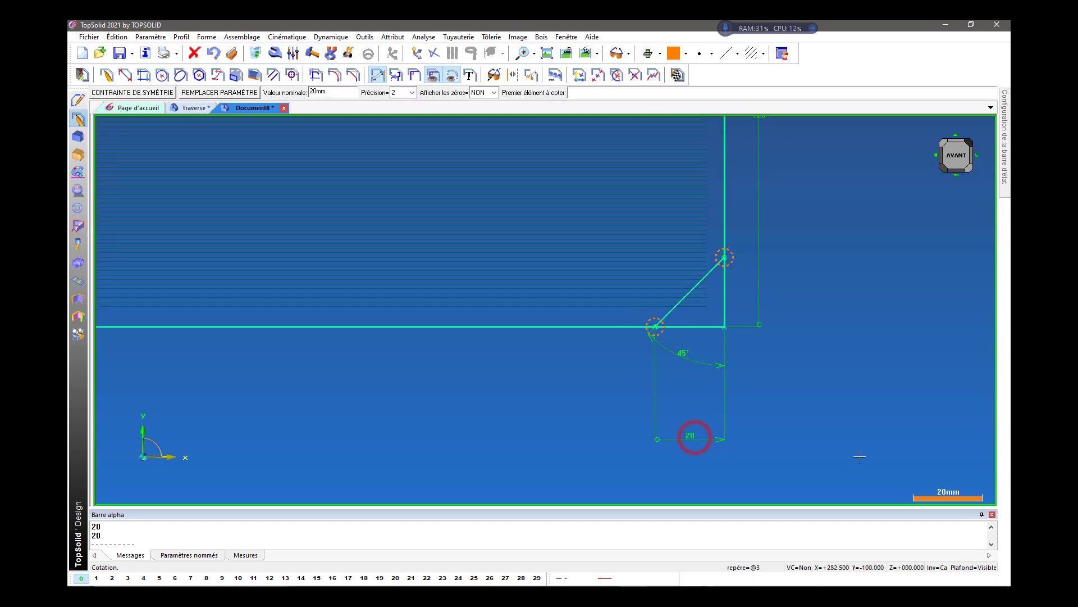
Trim the portions of the right and bottom edges that extend beyond the lower-right diagonal line.
left_click(316, 75)
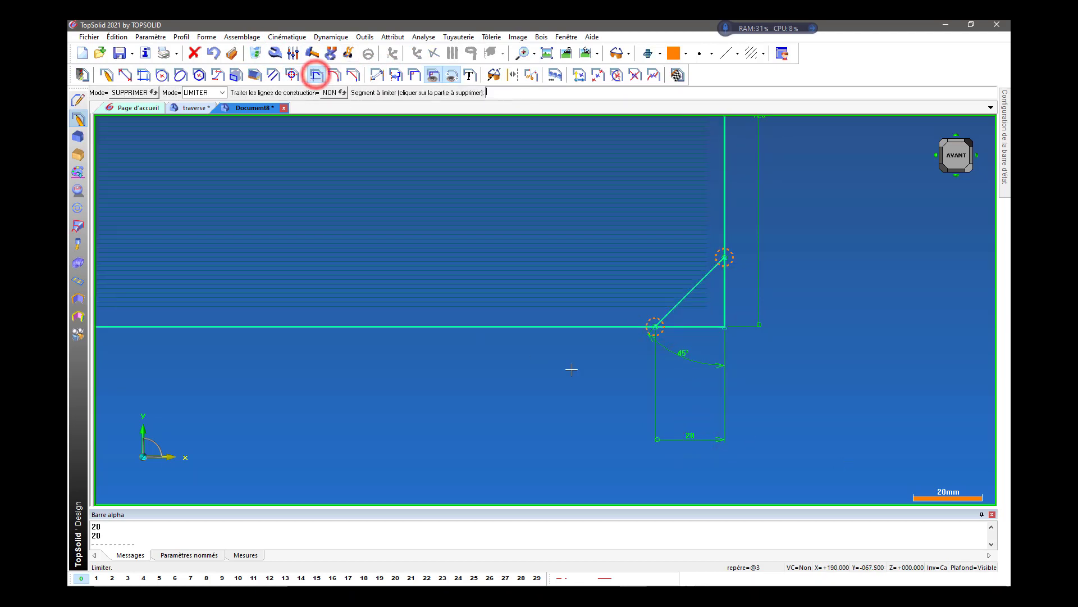
left_click(726, 304)
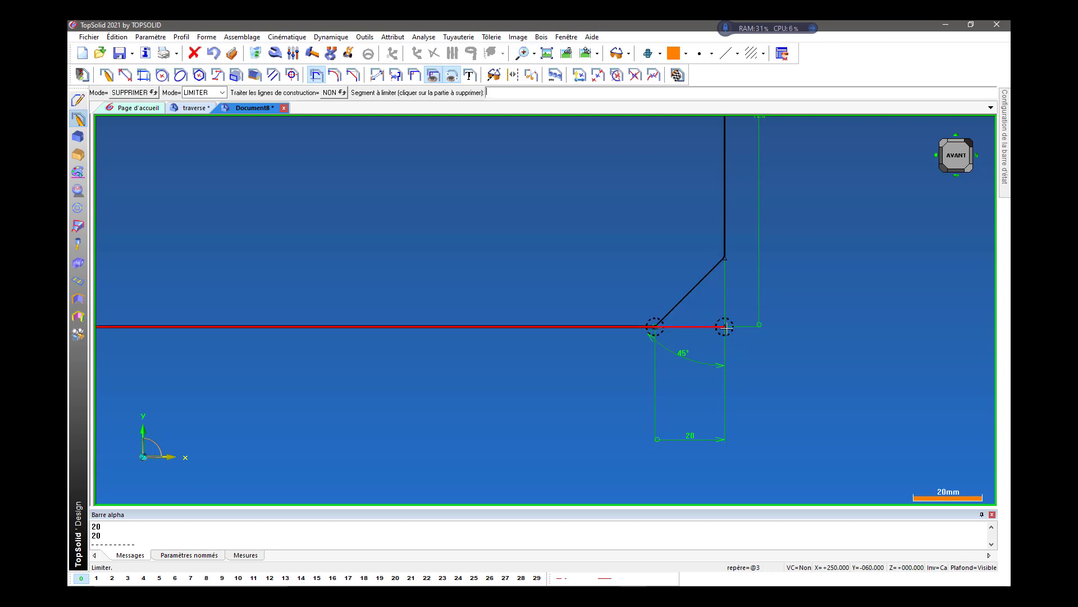
left_click(680, 326)
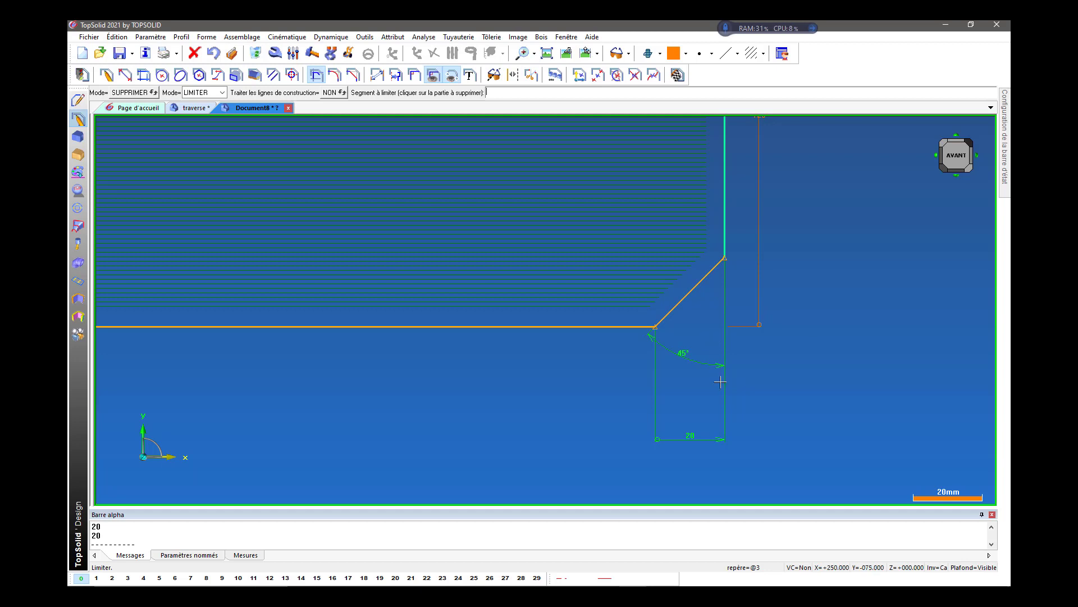
Replace the 120 mm height dimension with one from the top edge to the lower-right diagonal's bottom endpoint, symmetric about the X axis.
scroll(718, 372, "down", 3)
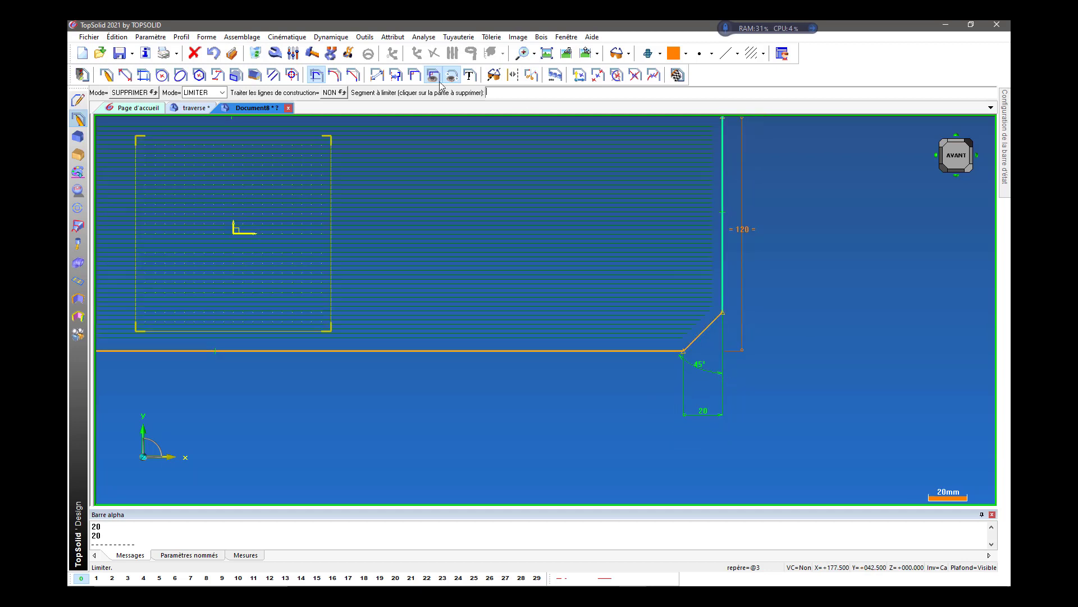
left_click(257, 53)
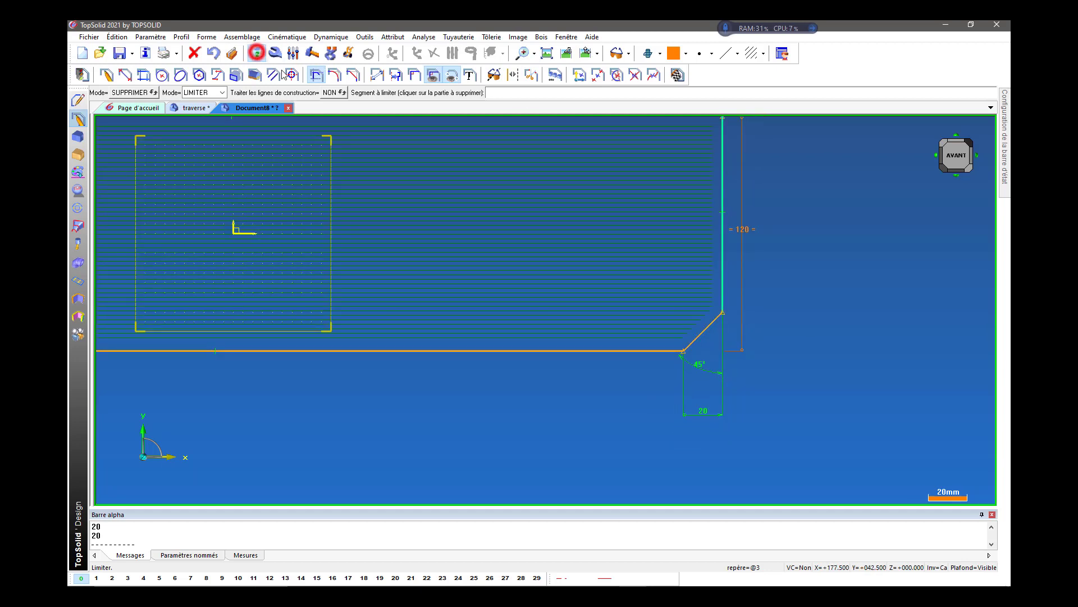
left_click(741, 233)
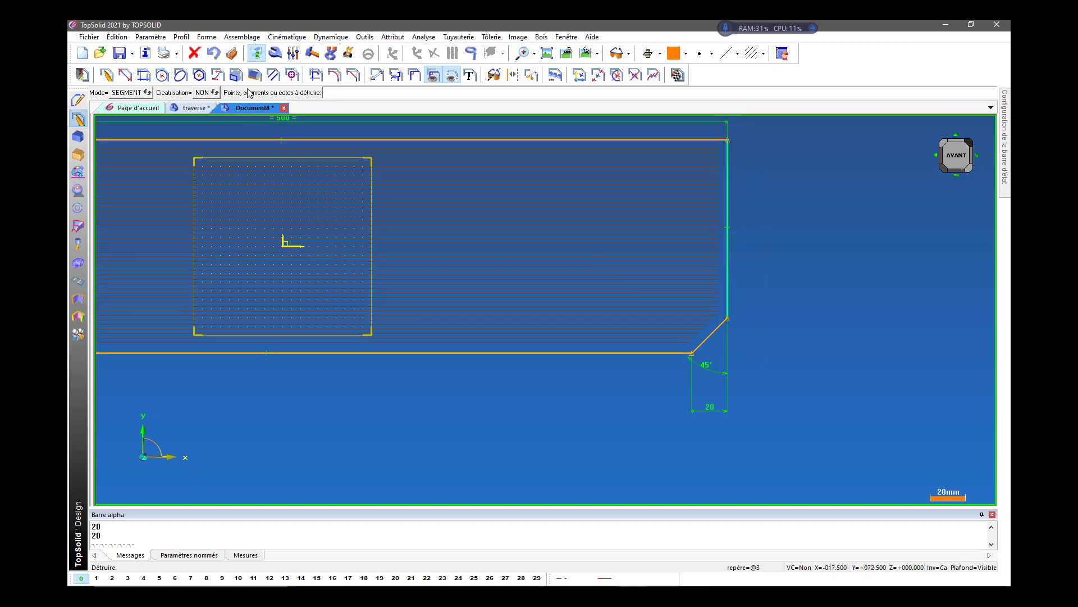
left_click(375, 74)
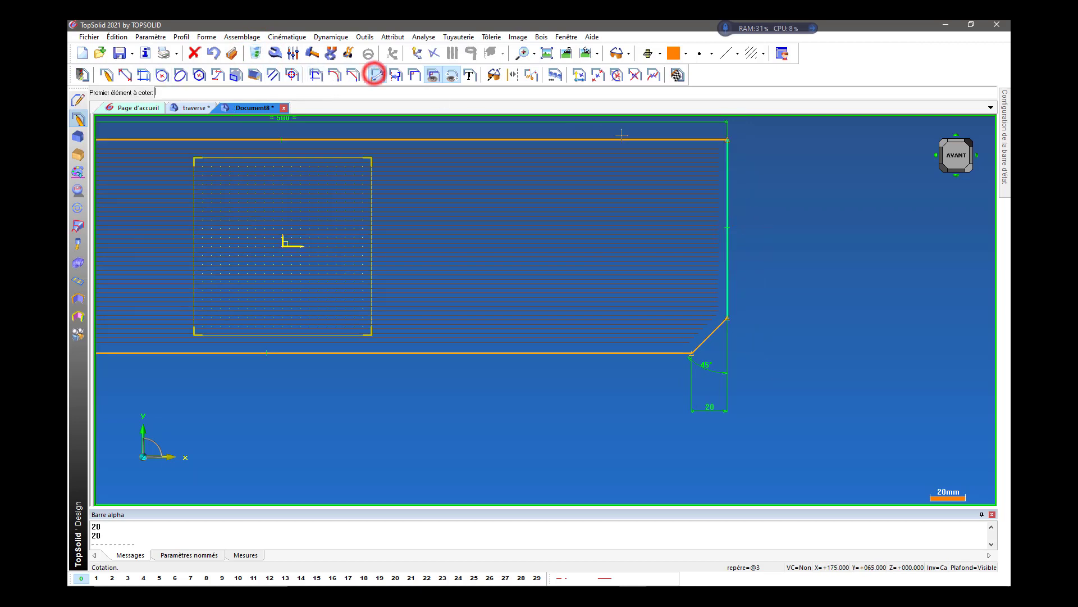
left_click(680, 140)
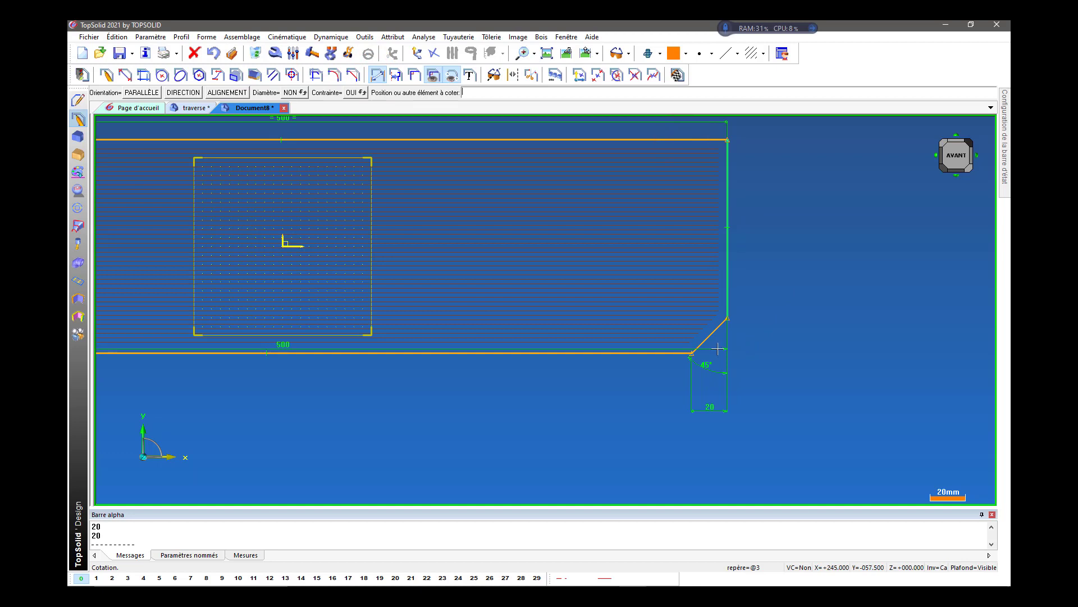
left_click(692, 352)
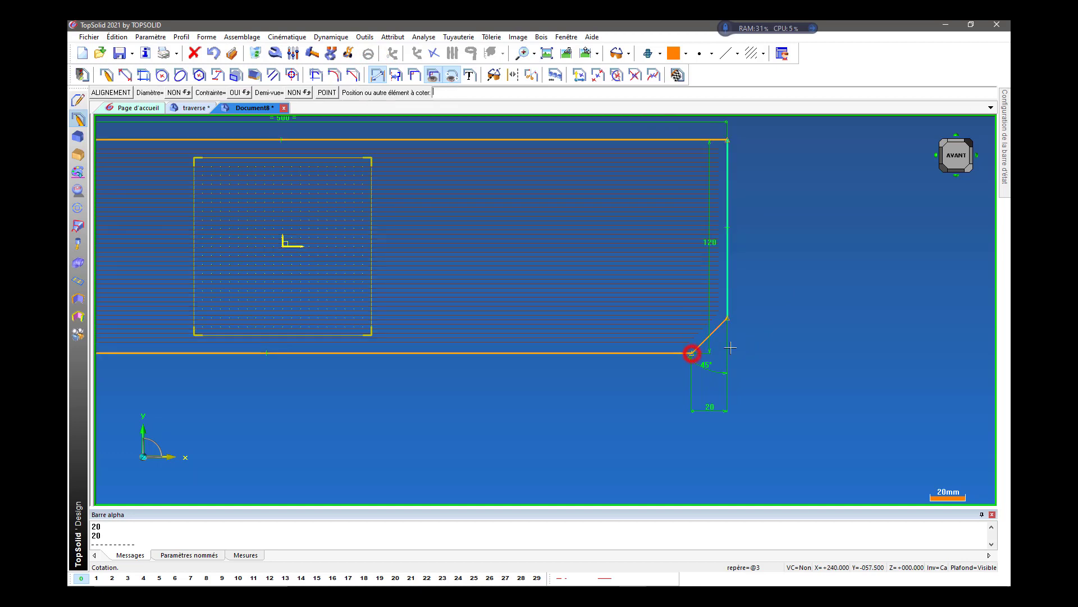
left_click(785, 333)
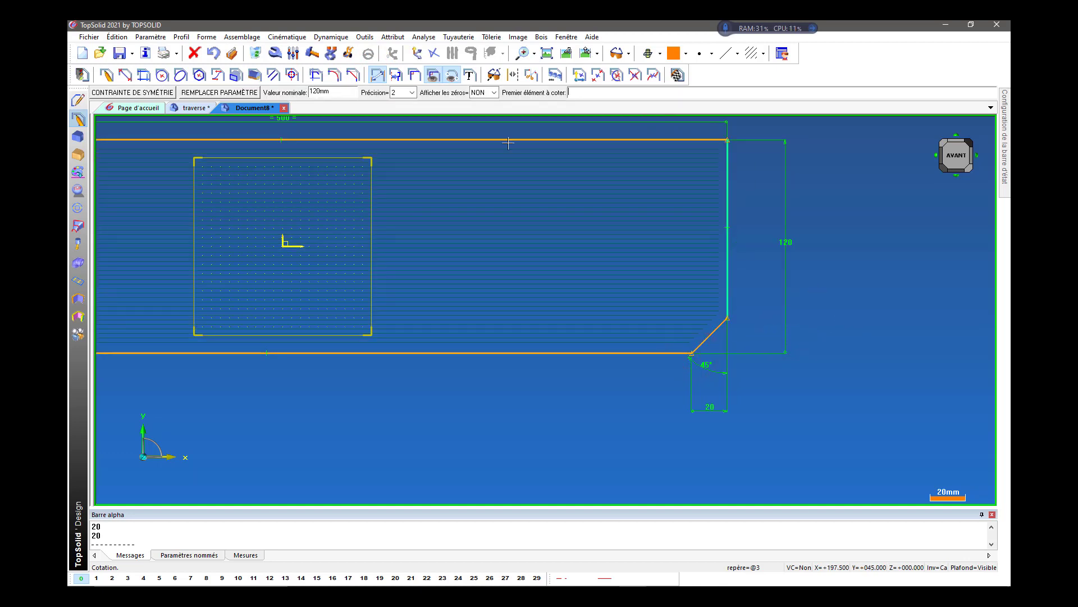
left_click(147, 94)
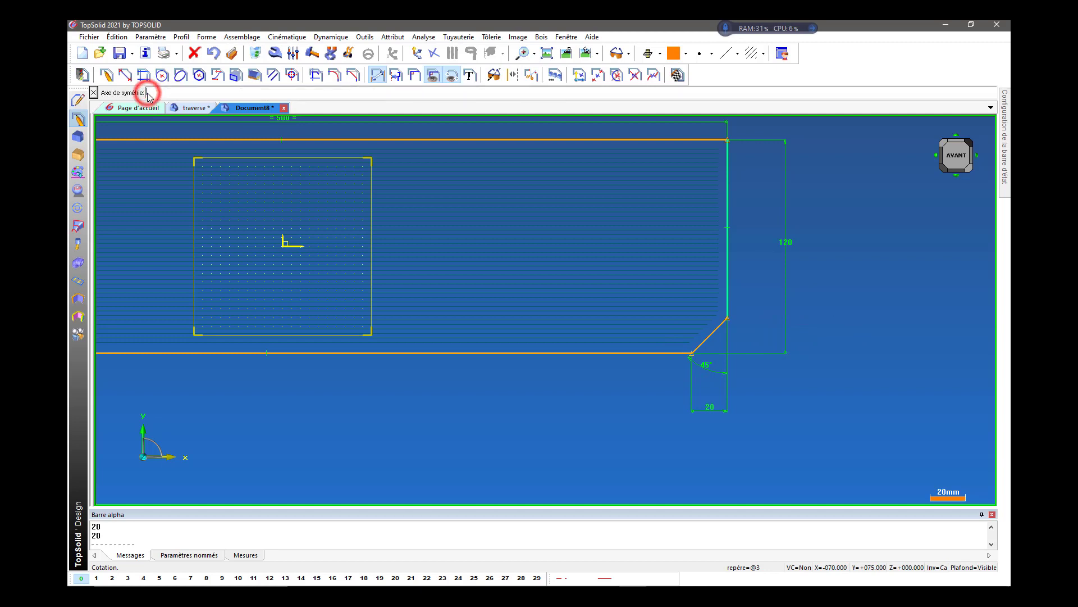
left_click(93, 93)
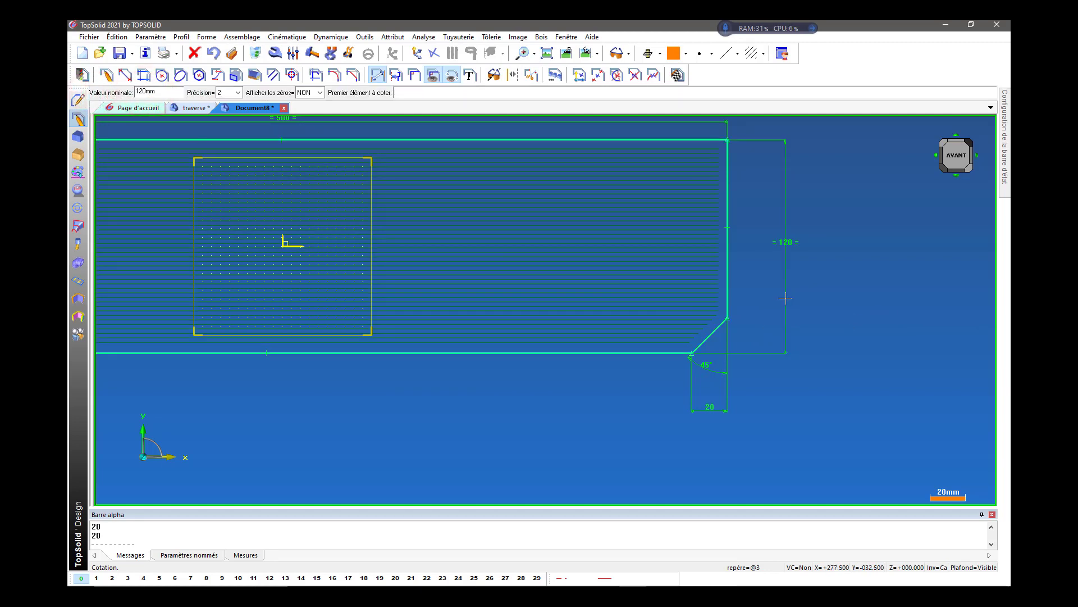
Trim the portions of the left and bottom edges that extend beyond the lower-left diagonal line.
scroll(824, 294, "down", 3)
scroll(209, 321, "up", 2)
scroll(208, 320, "up", 3)
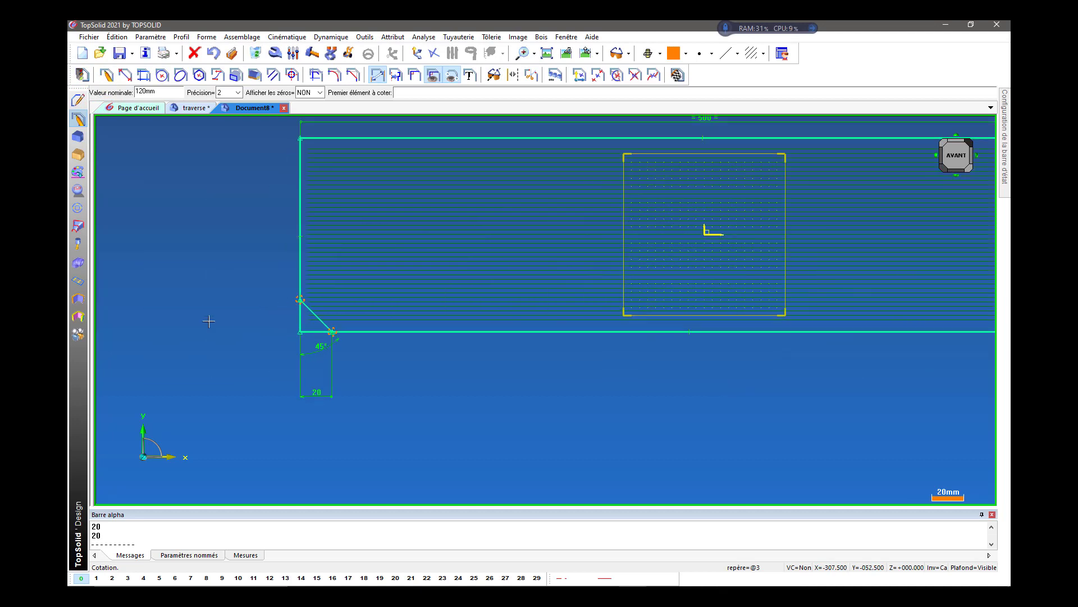
left_click(316, 75)
scroll(290, 325, "up", 1)
left_click(324, 325)
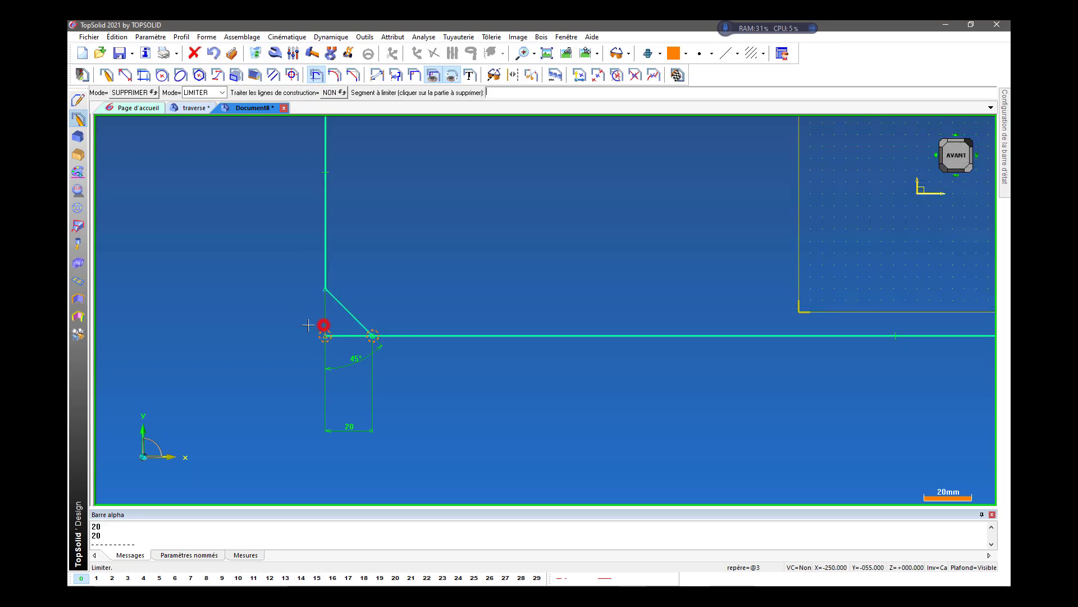
left_click(338, 335)
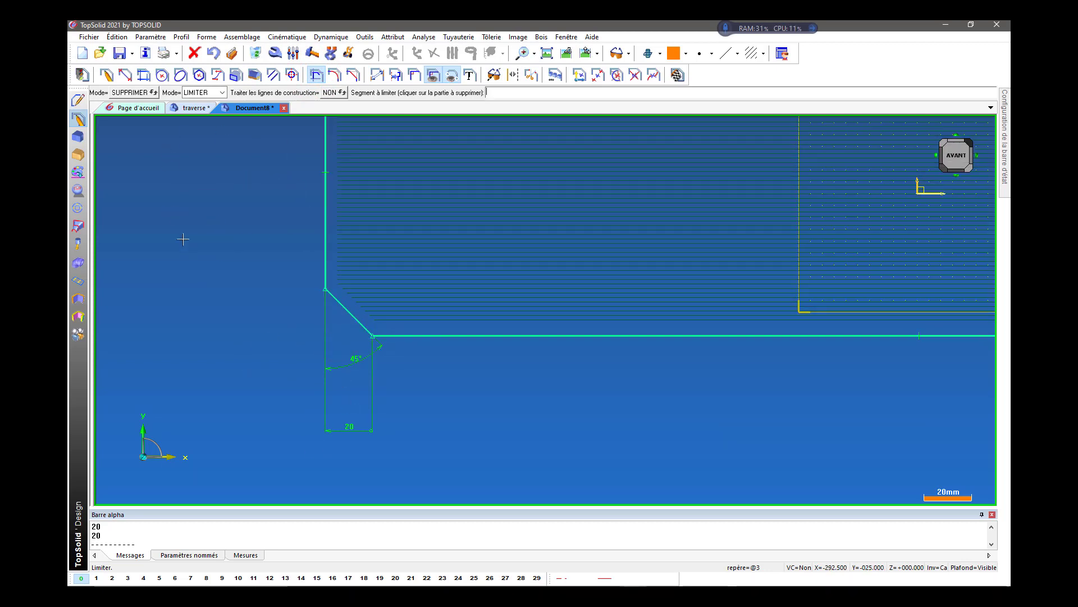
Delete the contour's bottom edge between the two diagonal lines.
scroll(112, 279, "down", 2)
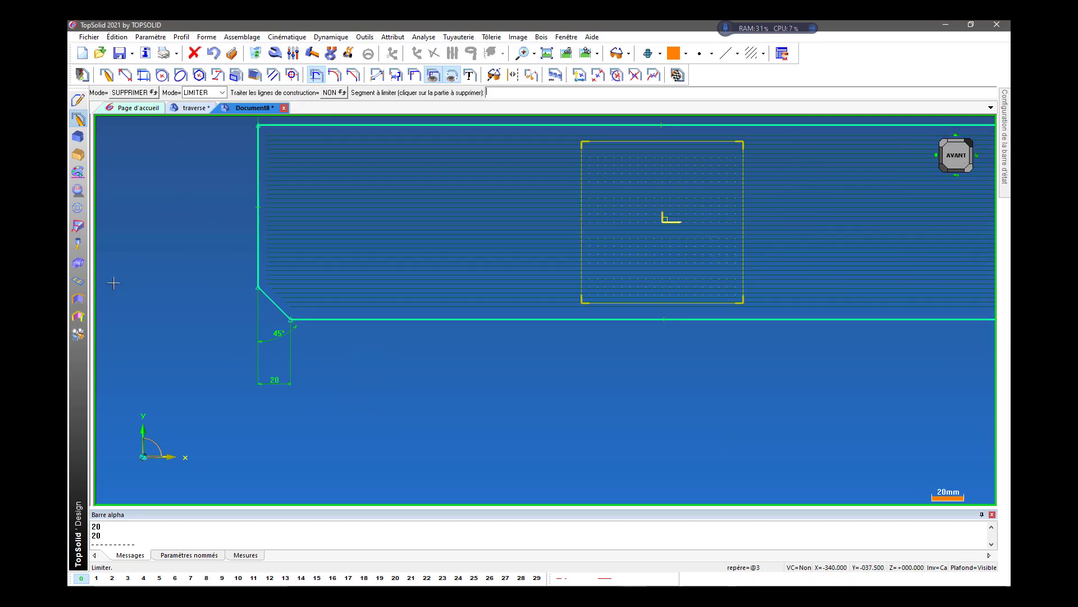
left_click(256, 52)
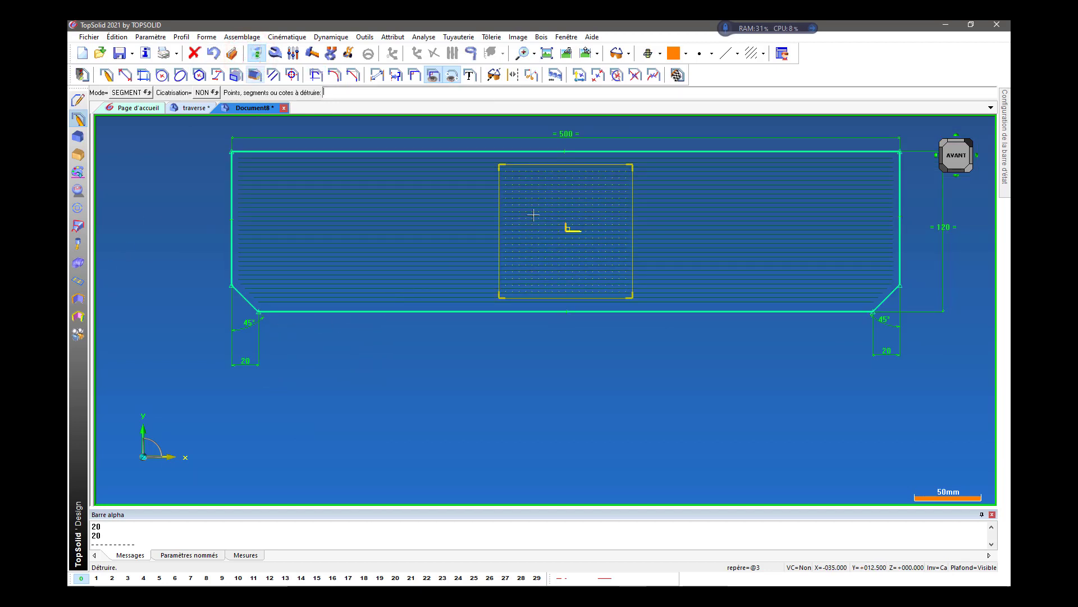
left_click(531, 311)
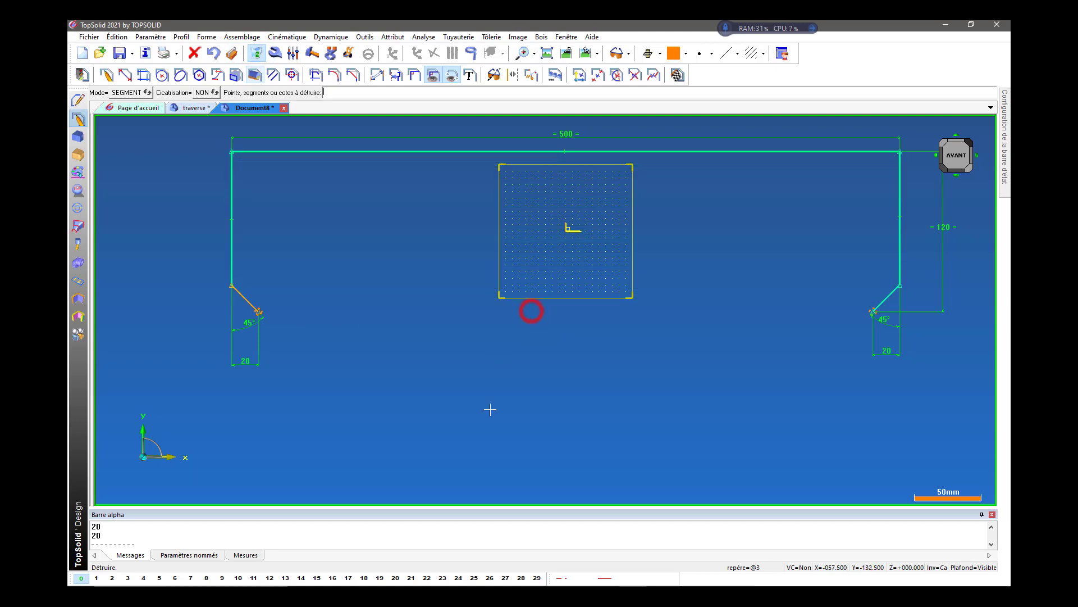
scroll(354, 395, "up", 1)
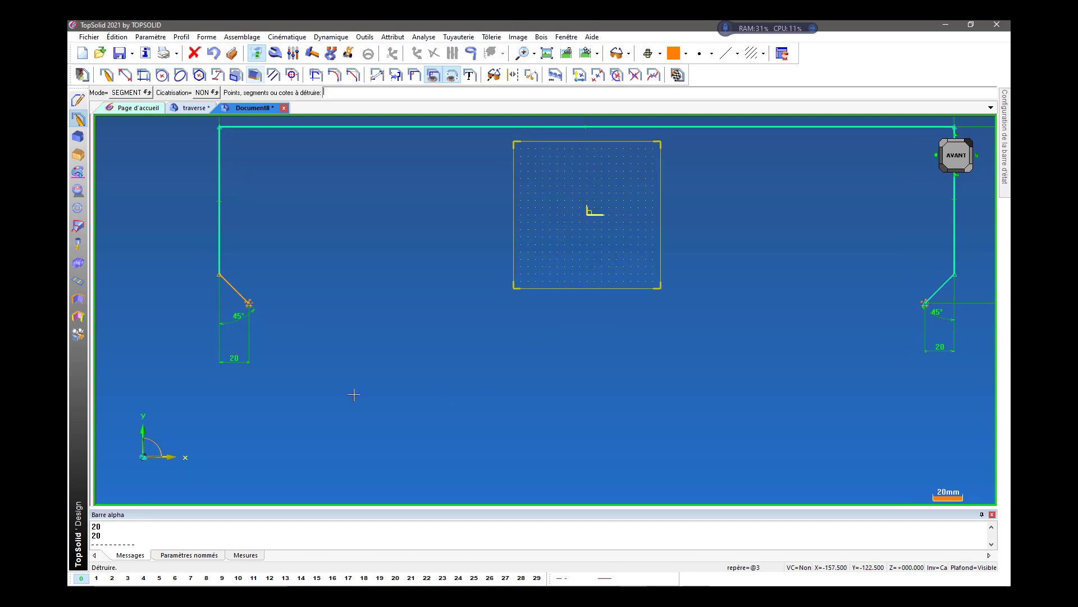
scroll(150, 292, "up", 2)
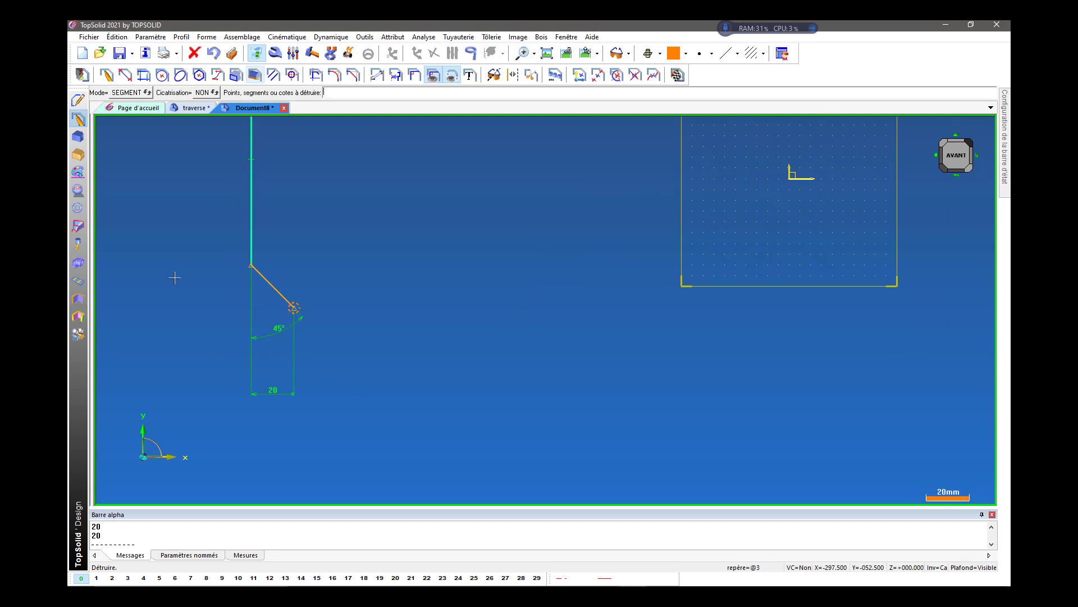
Move the lower-left diagonal's free endpoint vertically so it sits slightly higher than the lower-right diagonal's endpoint.
left_click(349, 53)
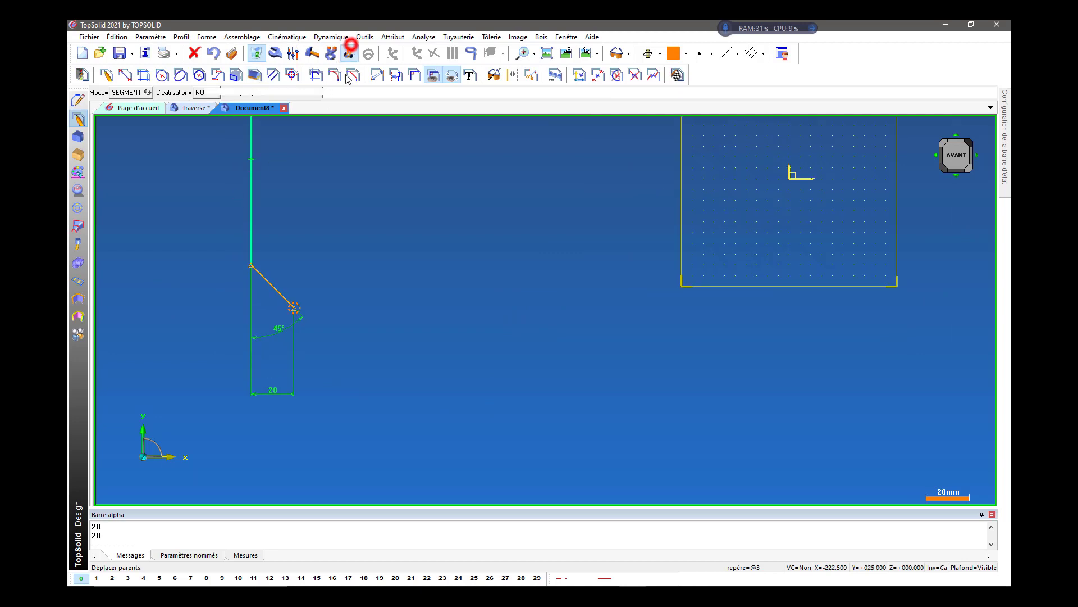
left_click(294, 308)
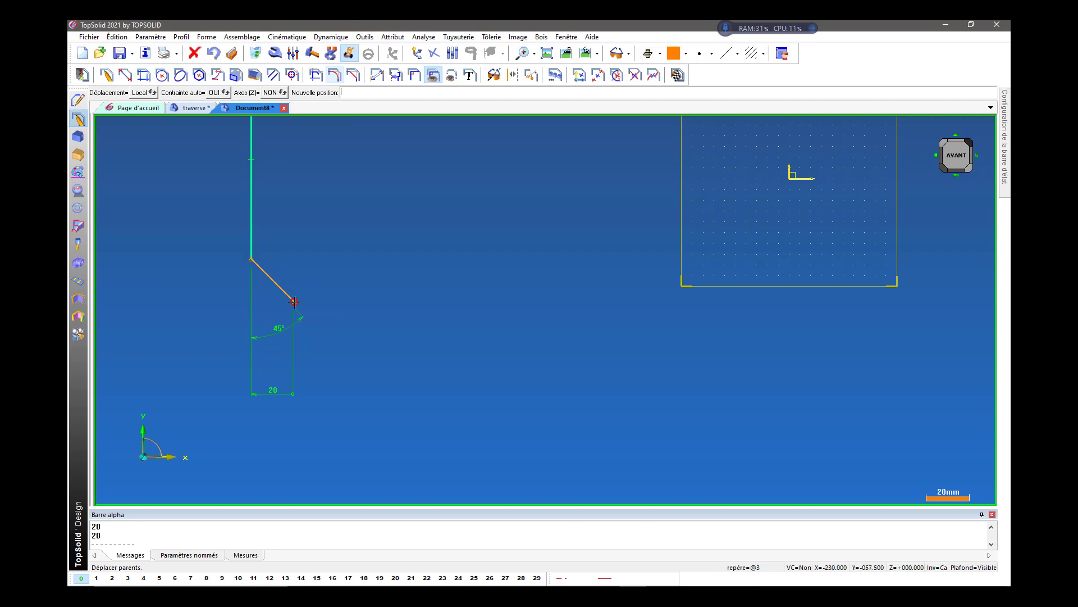
left_click(292, 305)
scroll(291, 305, "down", 2)
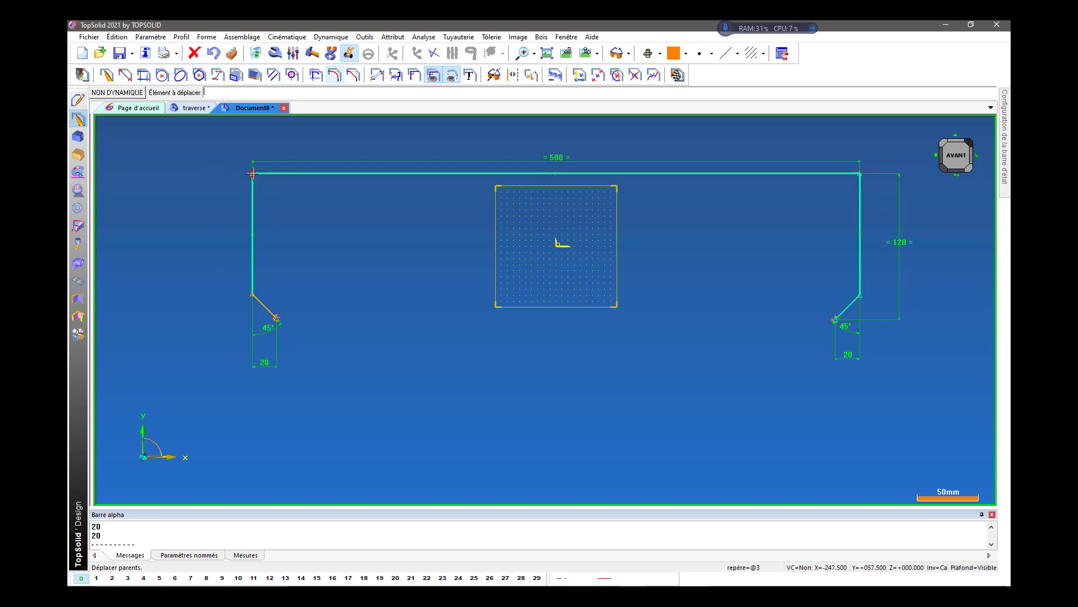
left_click(276, 318)
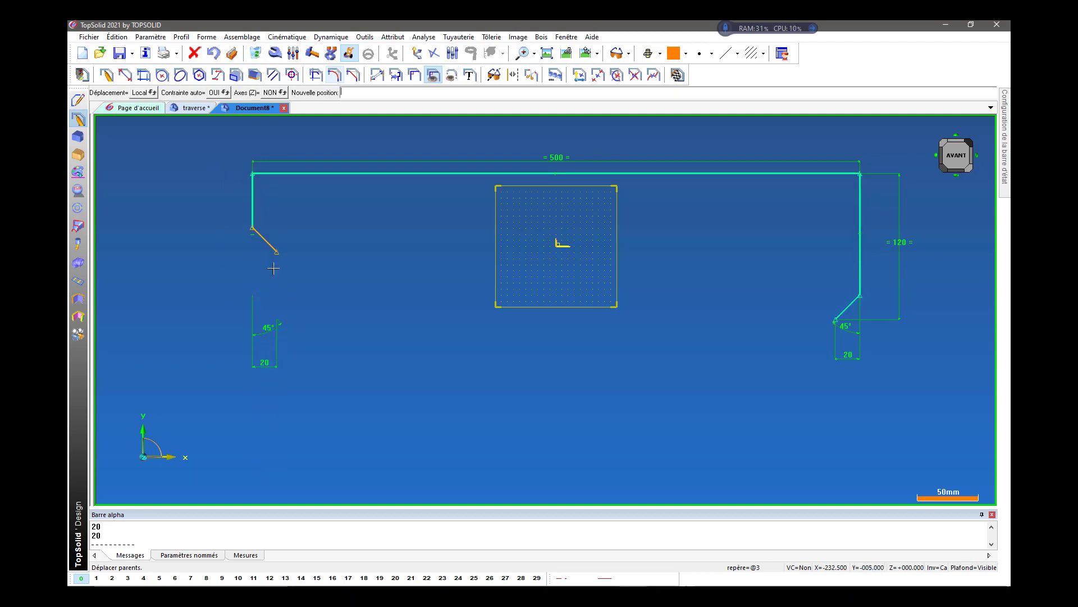
left_click(275, 306)
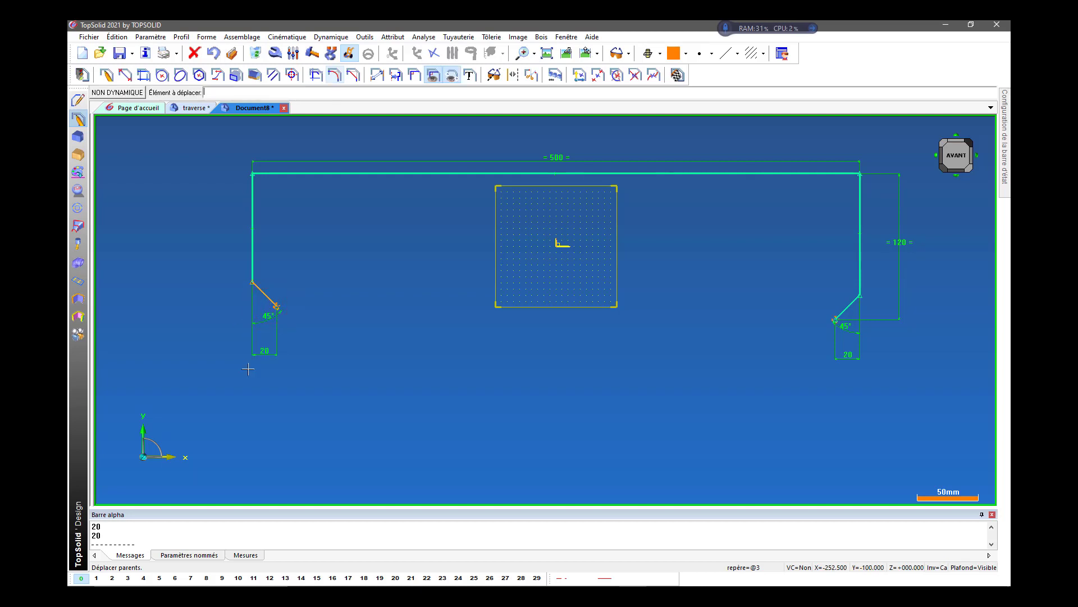
Add an alignment constraint along X between the bottom endpoints of the left and right diagonals.
left_click(377, 75)
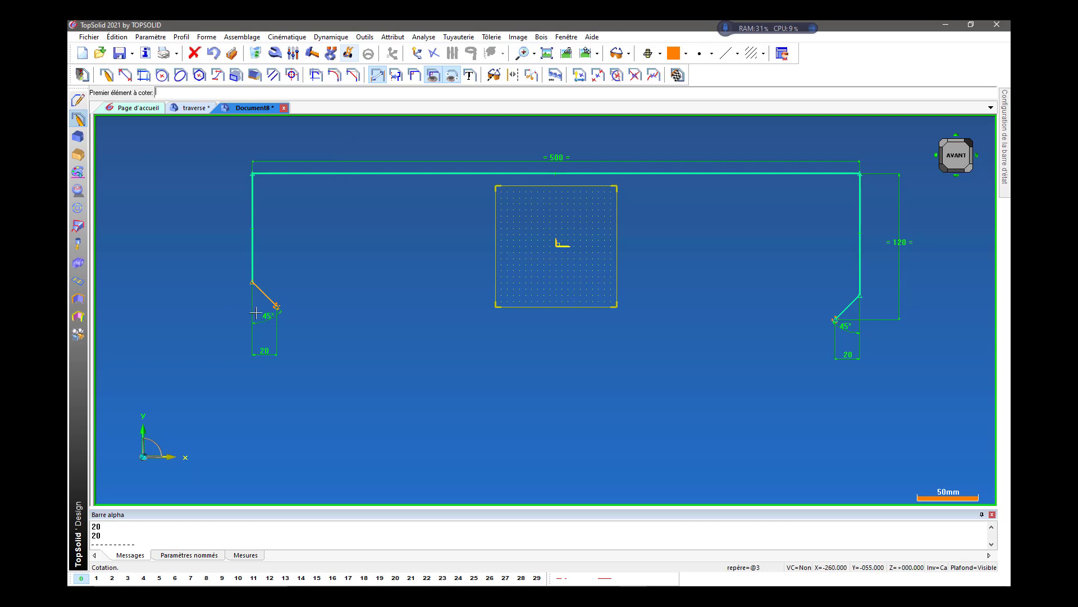
left_click(414, 75)
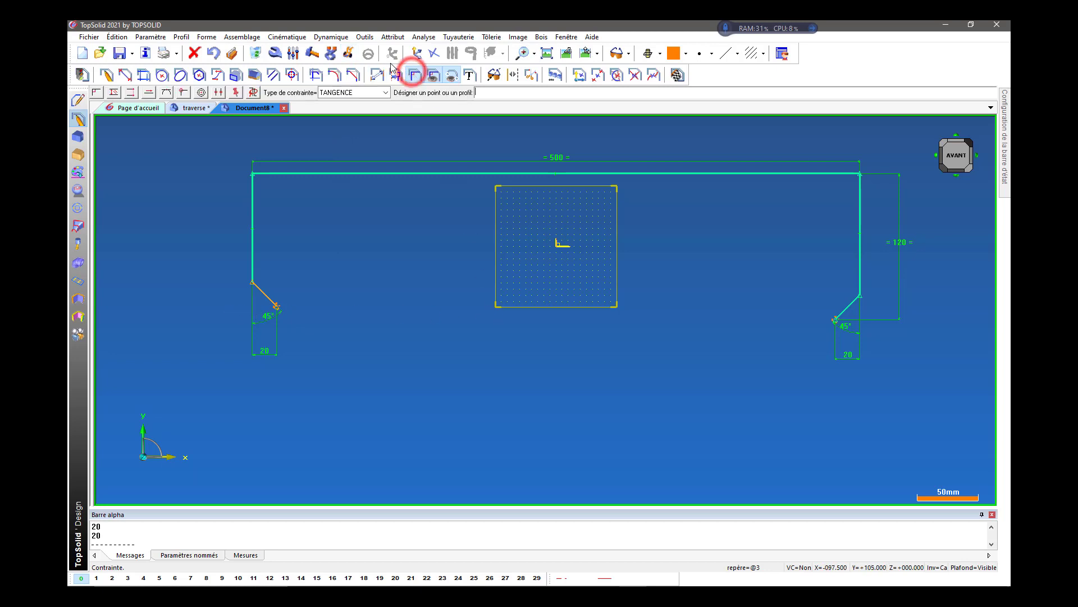
left_click(130, 92)
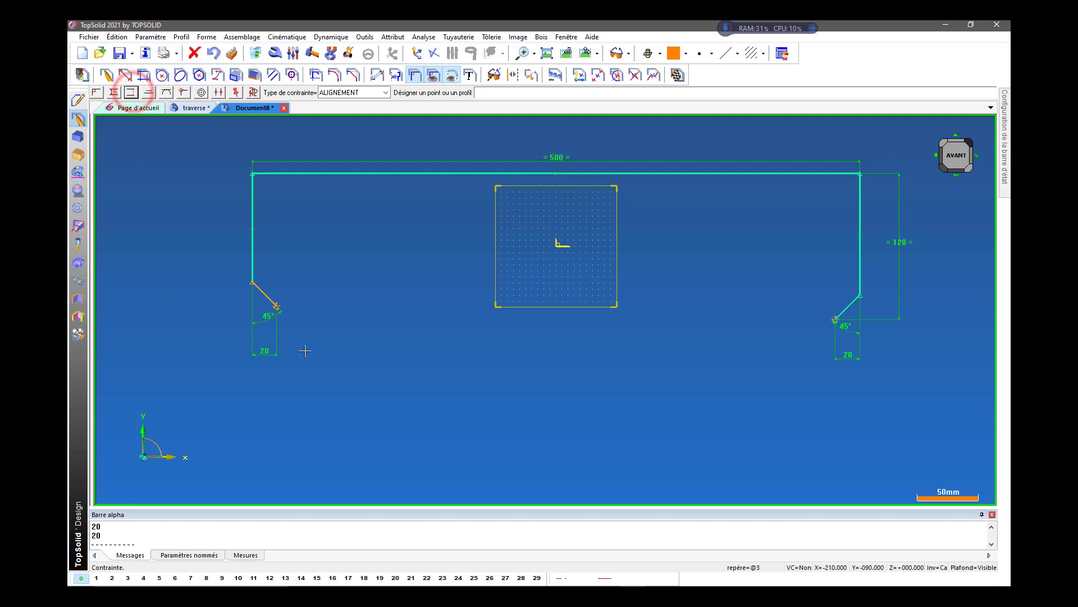
left_click(276, 306)
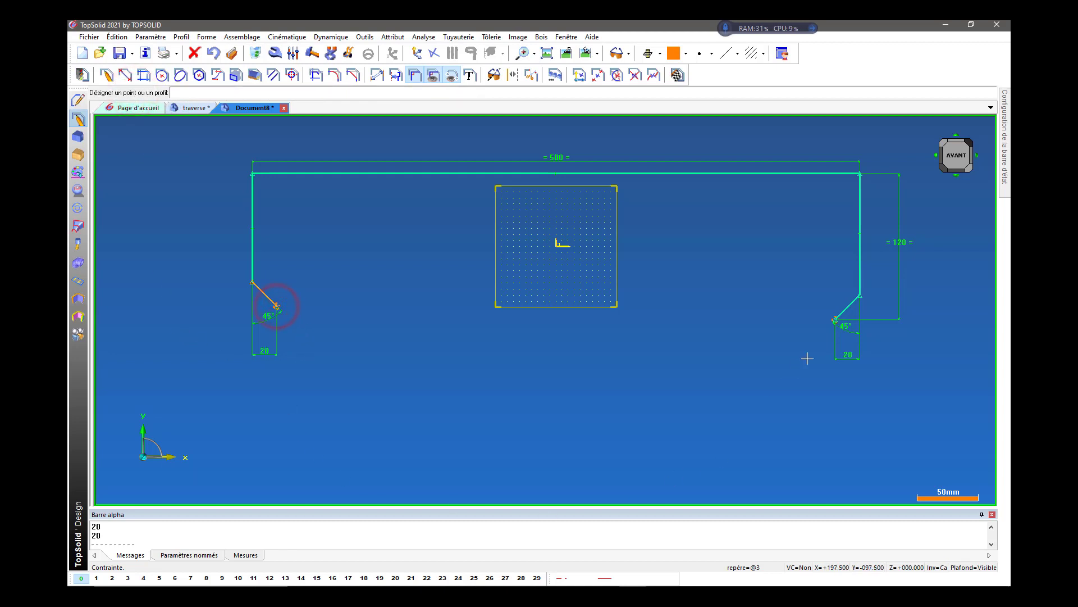
left_click(834, 320)
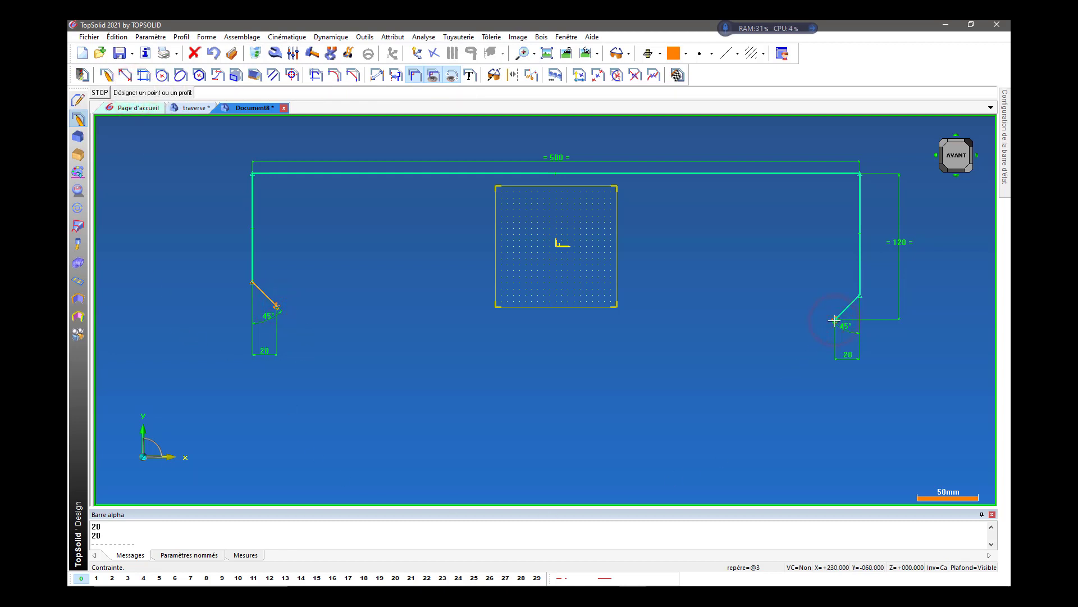
left_click(100, 95)
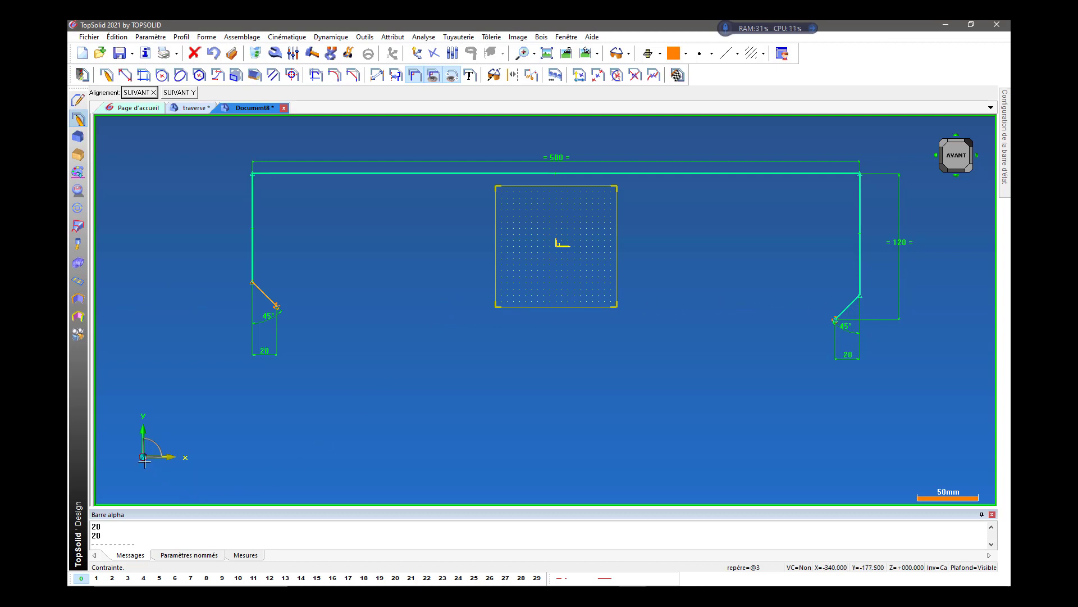
left_click(138, 93)
scroll(373, 373, "up", 2)
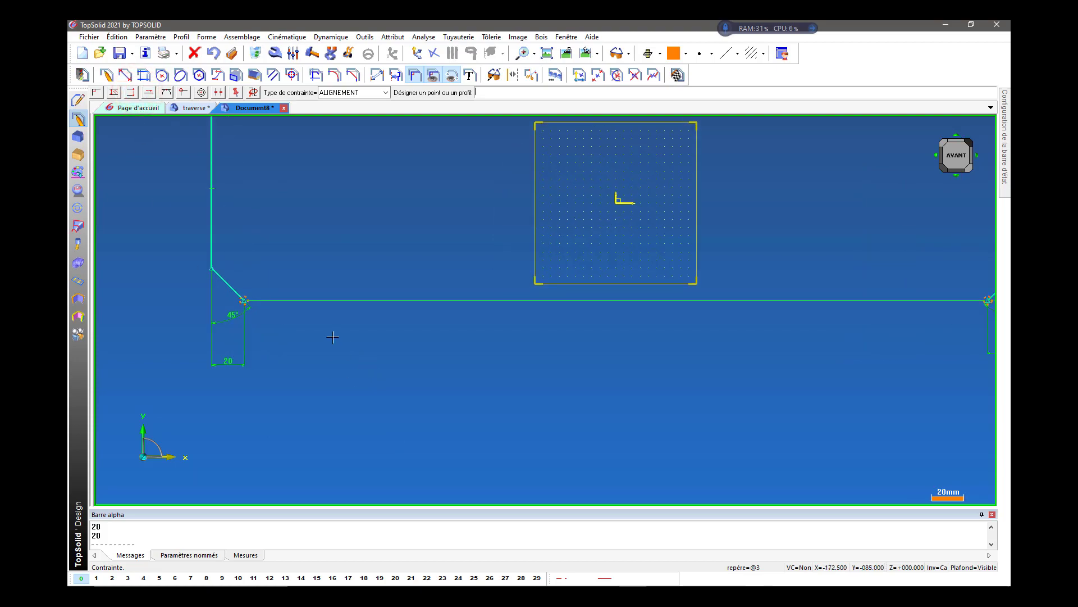
scroll(262, 374, "down", 2)
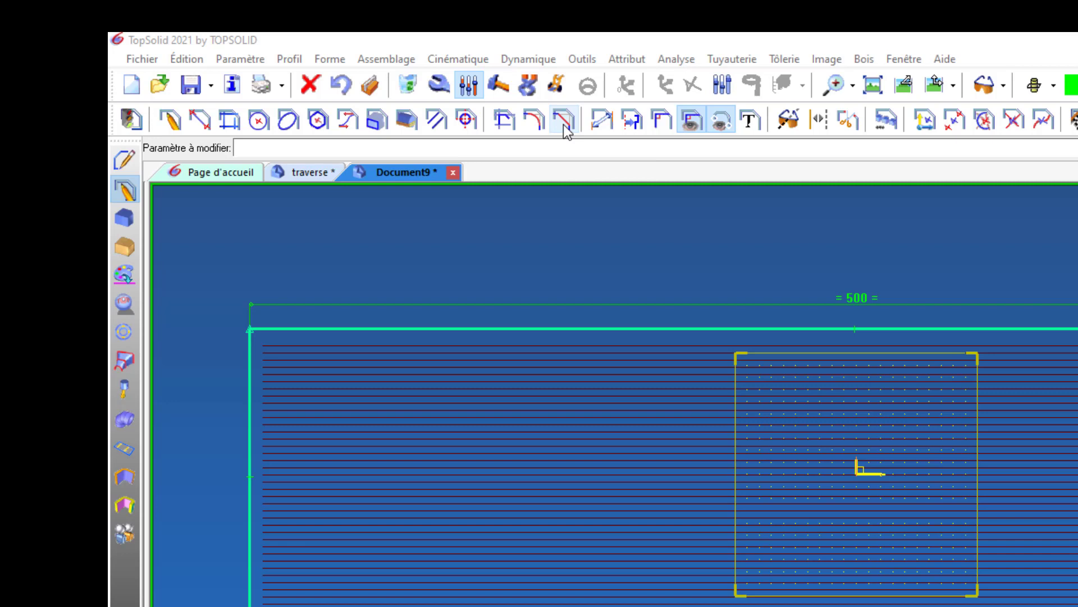
Chamfer the rectangle's lower-left and lower-right corners with a 20 mm length and a 45° angle.
left_click(564, 121)
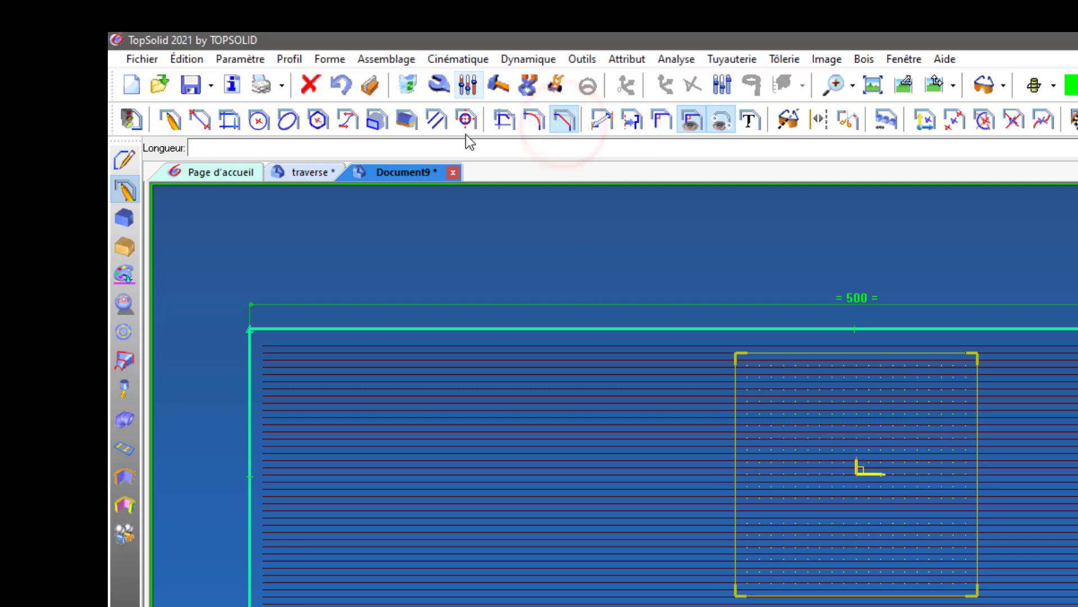
left_click(328, 148)
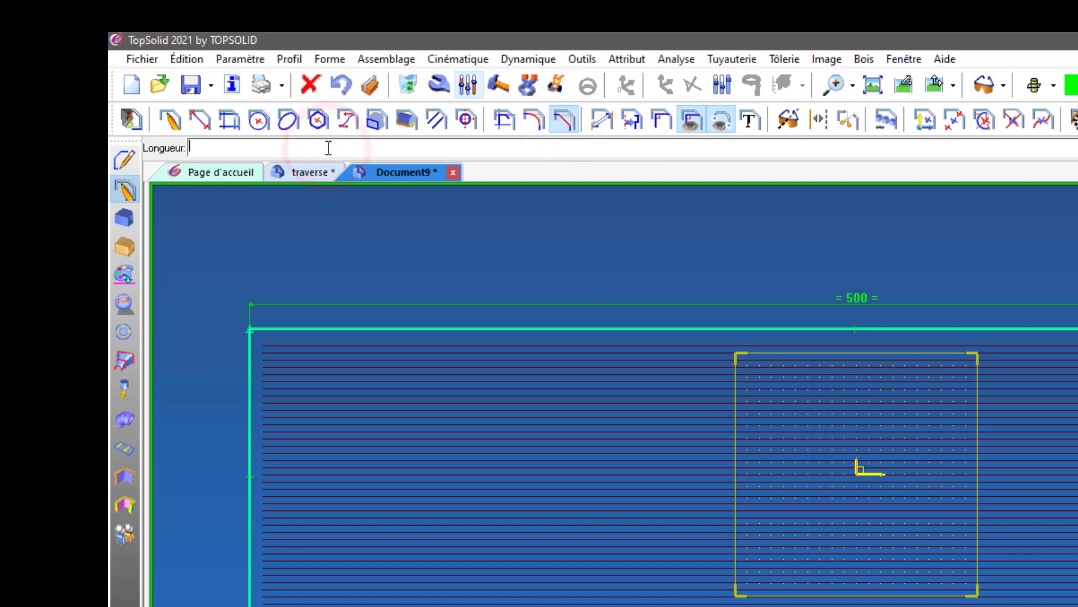
type("20")
key("Return")
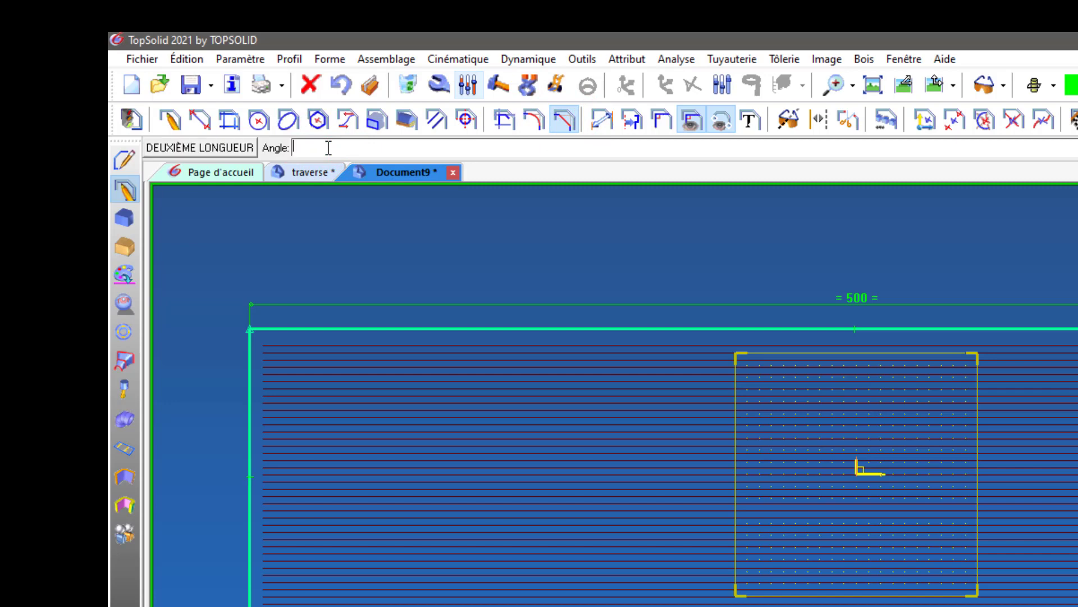
key("Return")
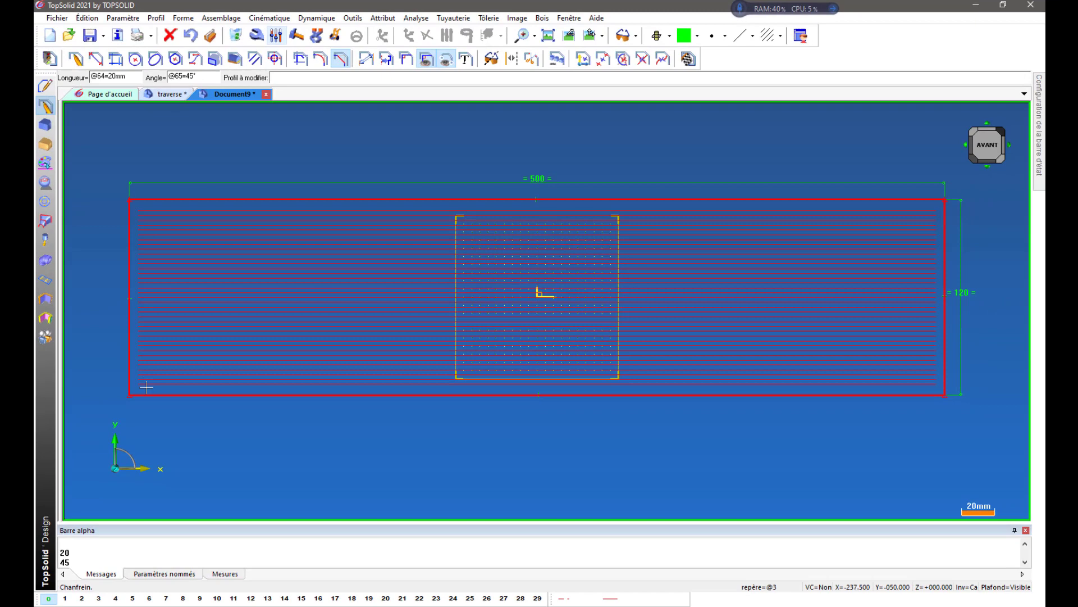
left_click(140, 394)
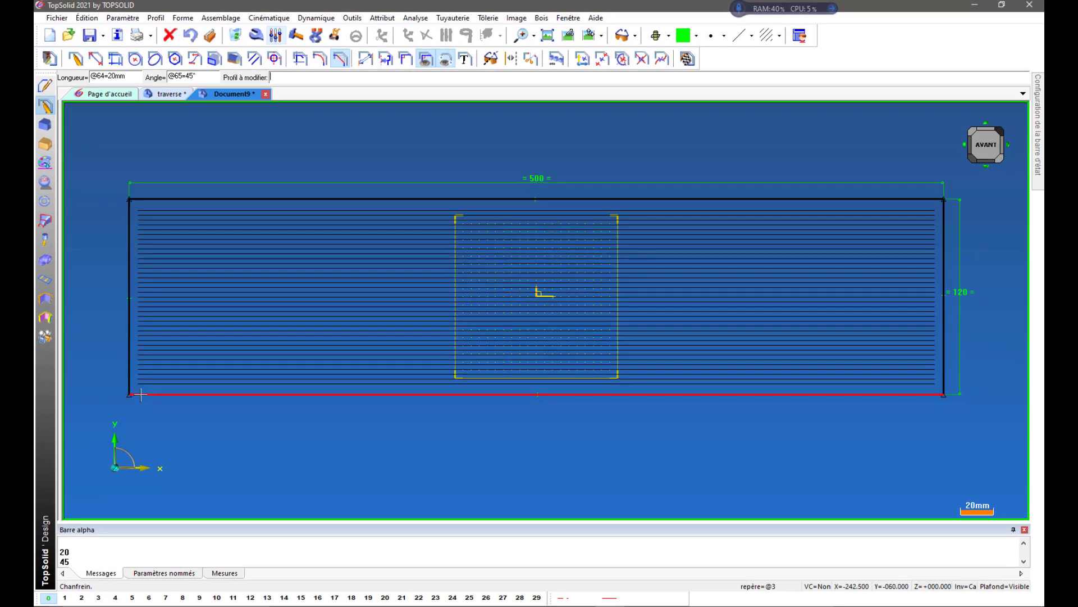
left_click(923, 394)
left_click(92, 75)
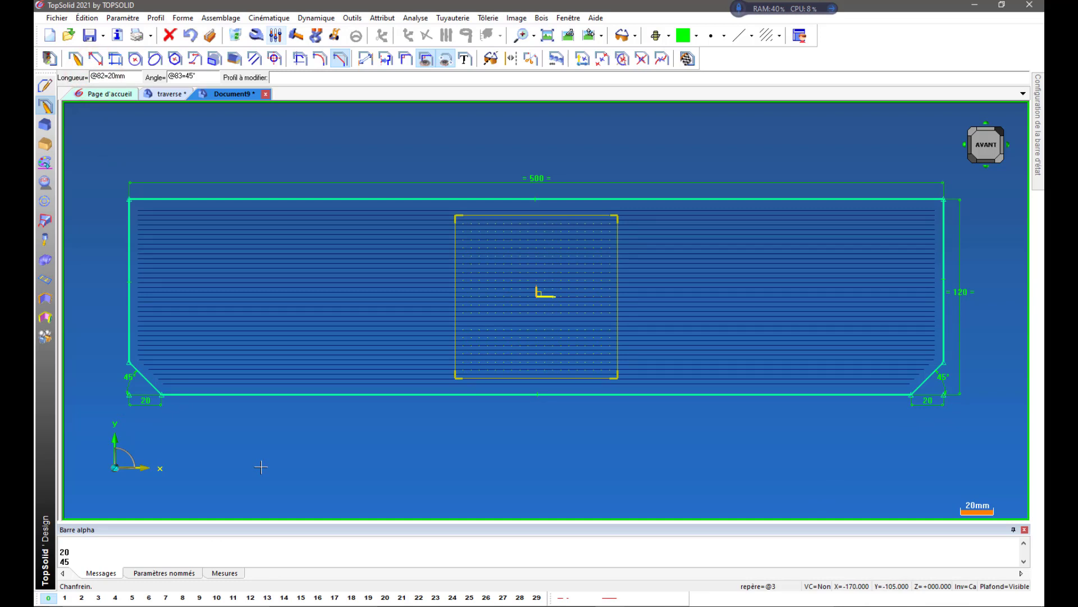
Delete the contour's bottom edge between the two chamfers, along with the 45° angle dimensions at both lower corners.
left_click(237, 35)
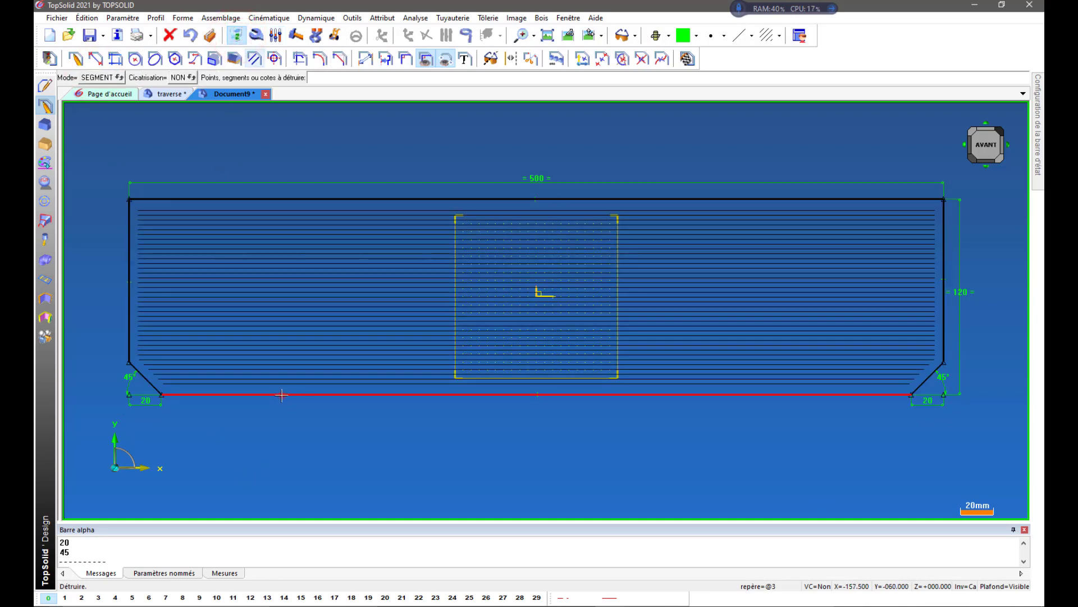
left_click(281, 395)
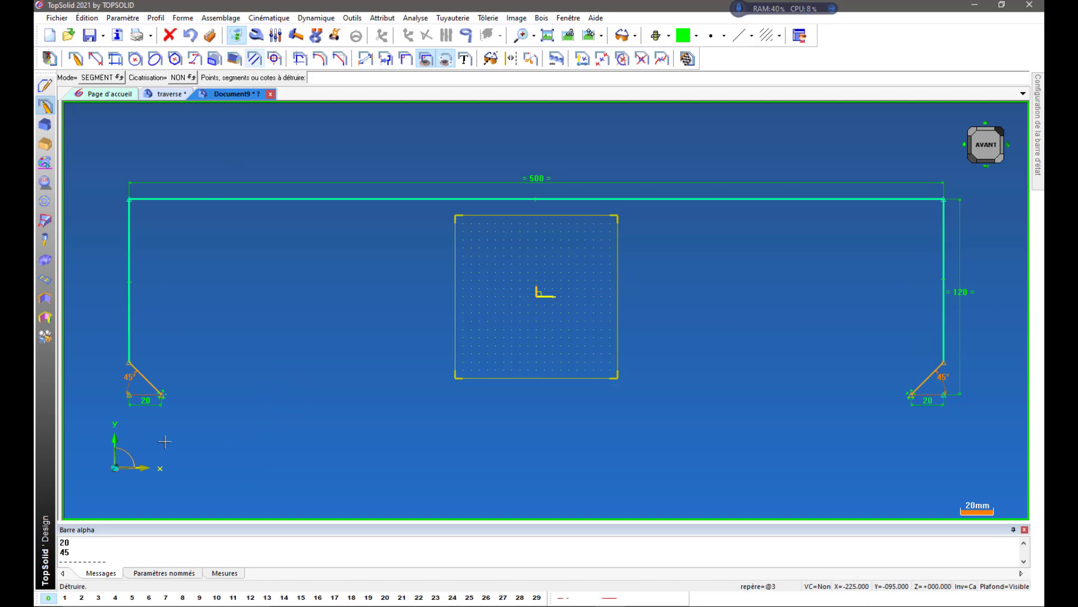
scroll(136, 399, "up", 5)
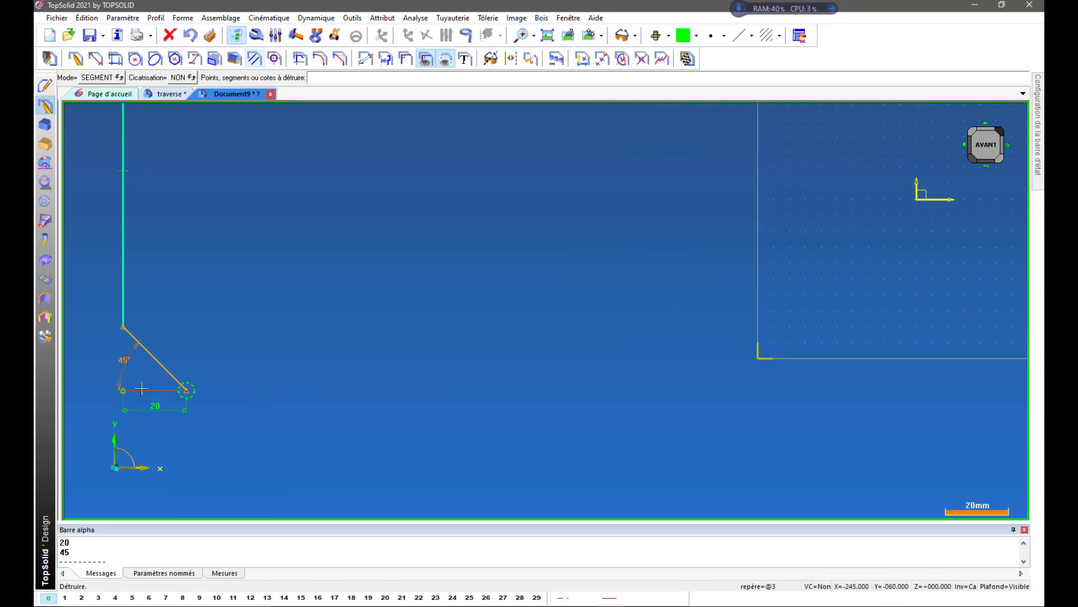
scroll(337, 400, "down", 5)
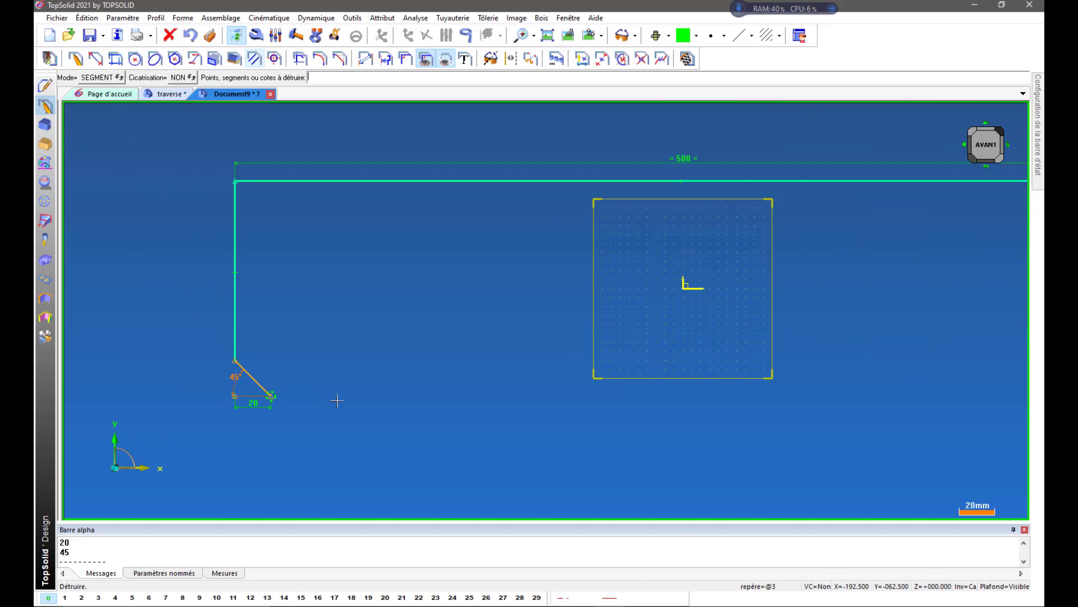
scroll(335, 400, "down", 2)
scroll(278, 415, "up", 4)
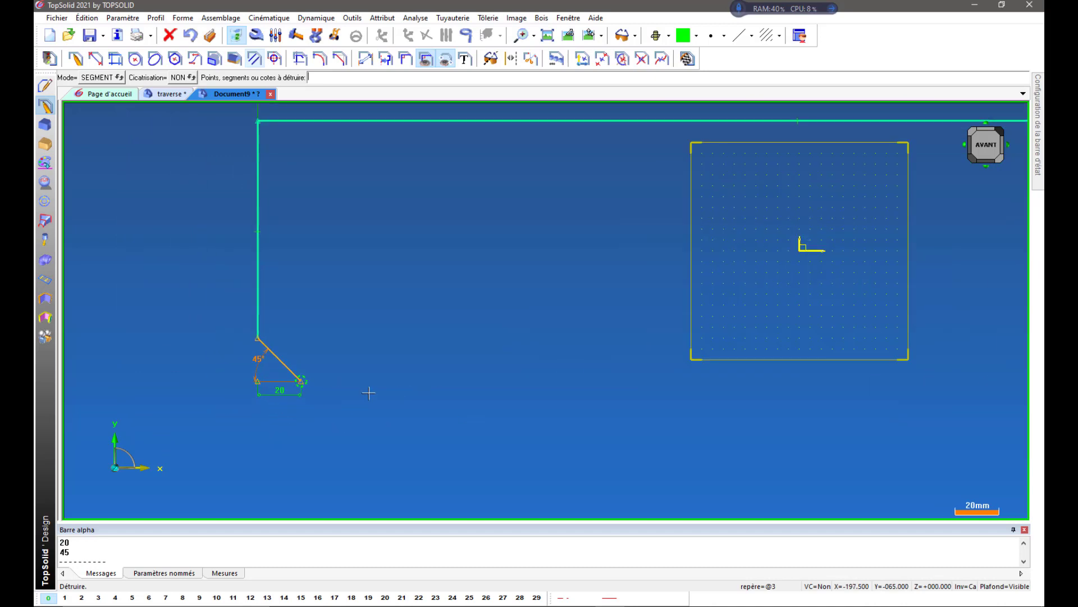
scroll(368, 392, "up", 4)
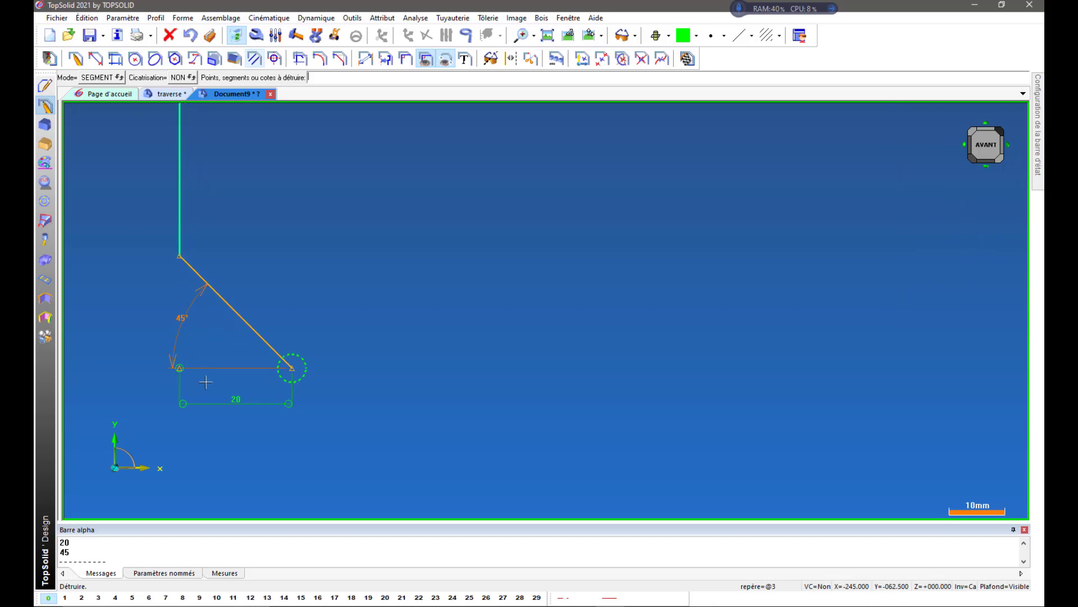
scroll(205, 381, "up", 1)
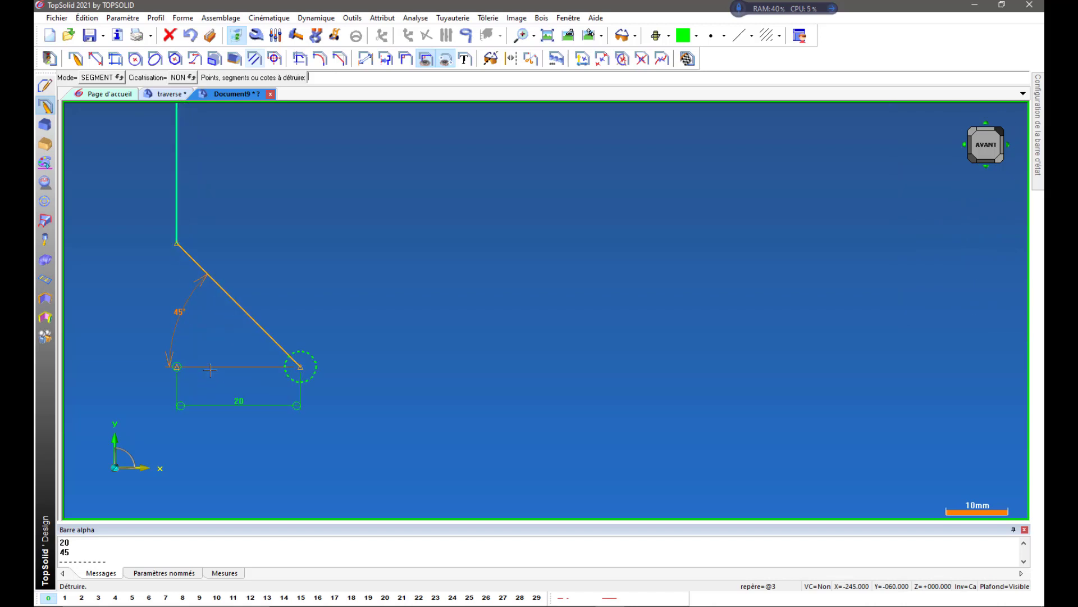
left_click(181, 311)
scroll(110, 335, "down", 5)
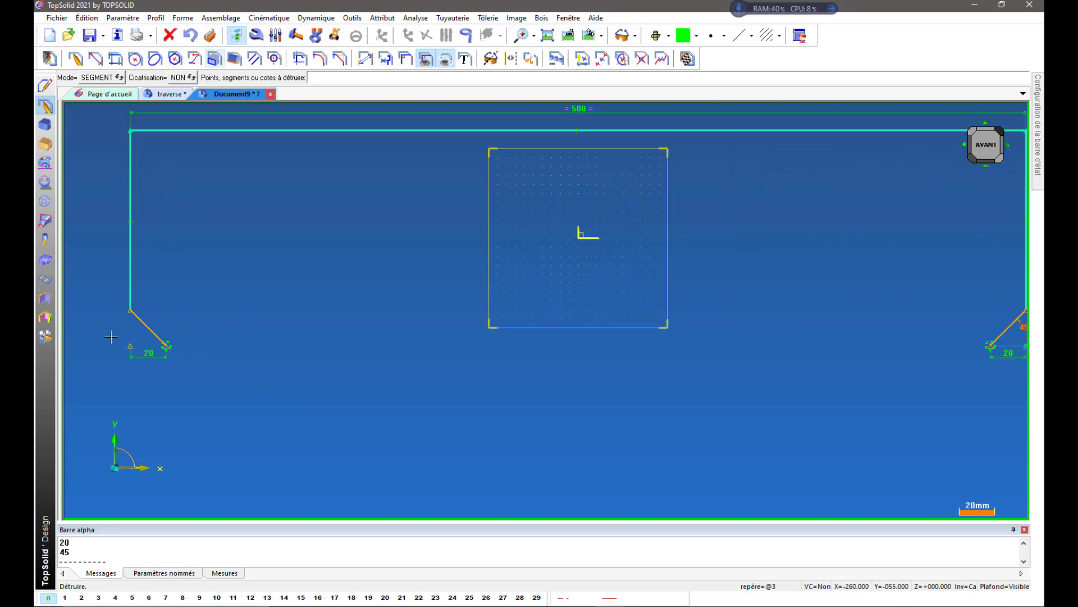
scroll(221, 346, "down", 1)
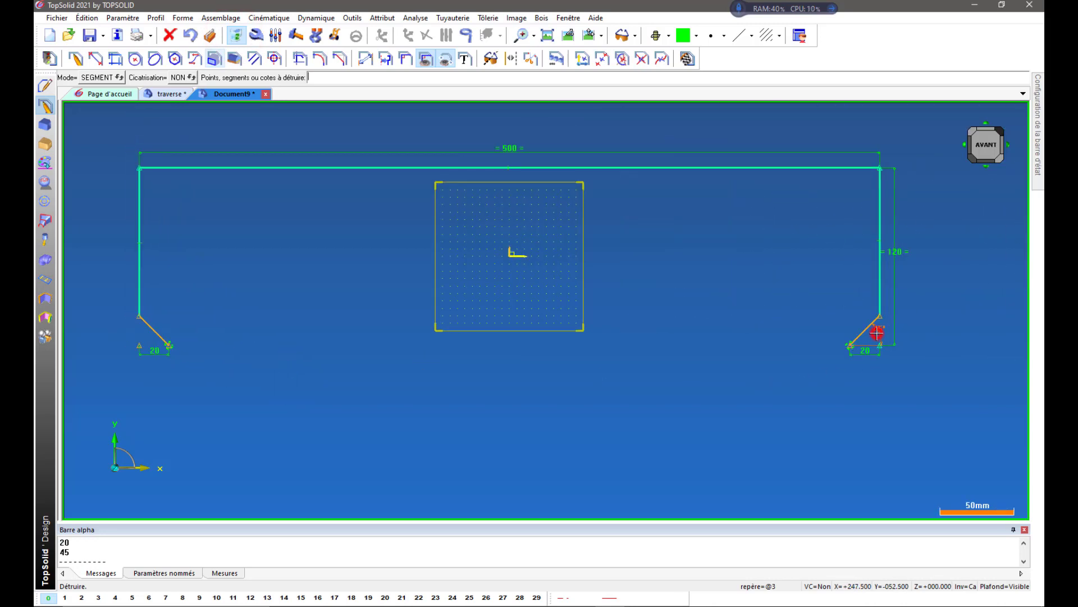
Add a constraining angular dimension between the lower-left chamfer segment and the left vertical edge.
left_click(366, 58)
scroll(75, 284, "up", 1)
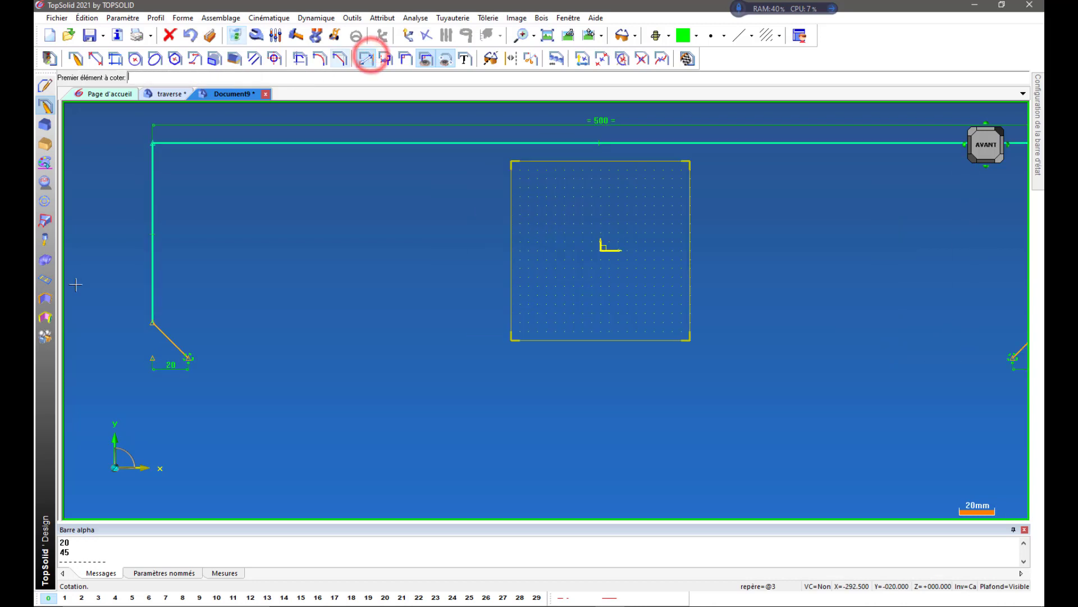
scroll(76, 285, "up", 1)
left_click(249, 383)
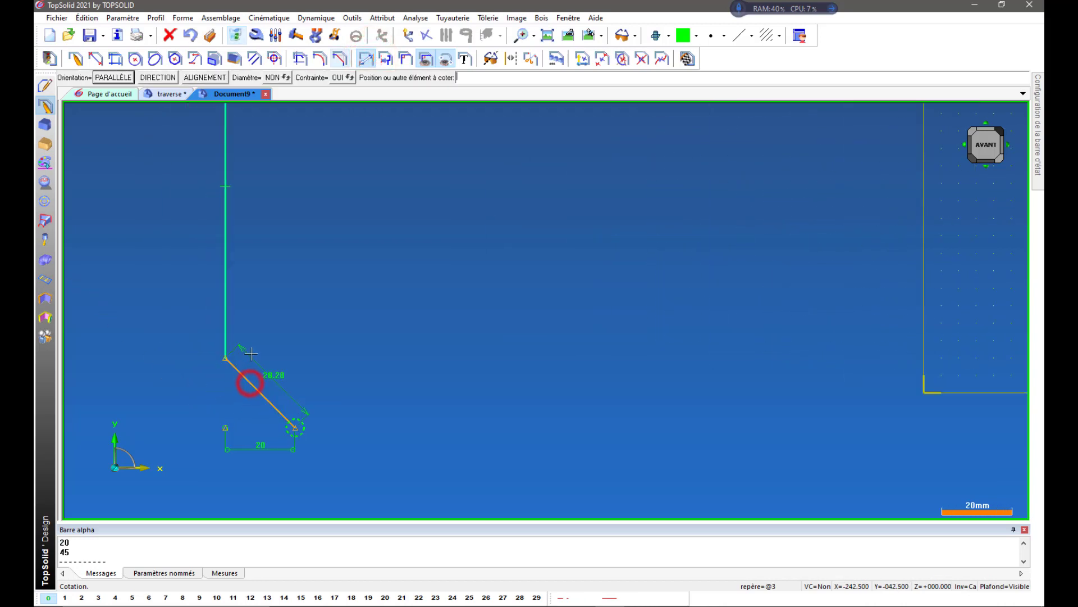
left_click(225, 331)
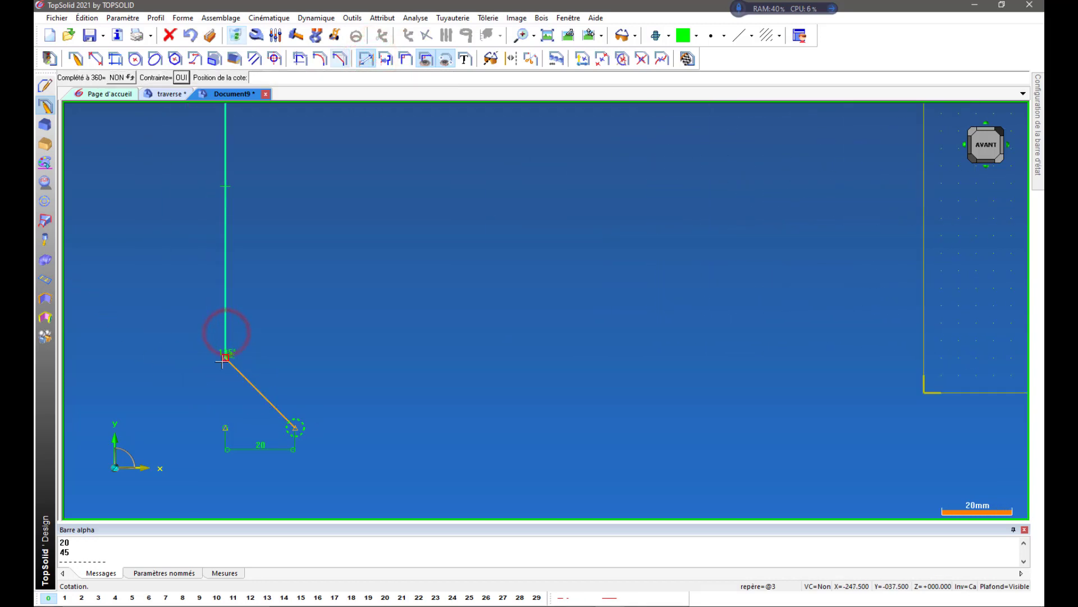
left_click(240, 409)
Add a constraining angular dimension between the right vertical edge and the lower-right chamfer segment.
scroll(129, 349, "down", 1)
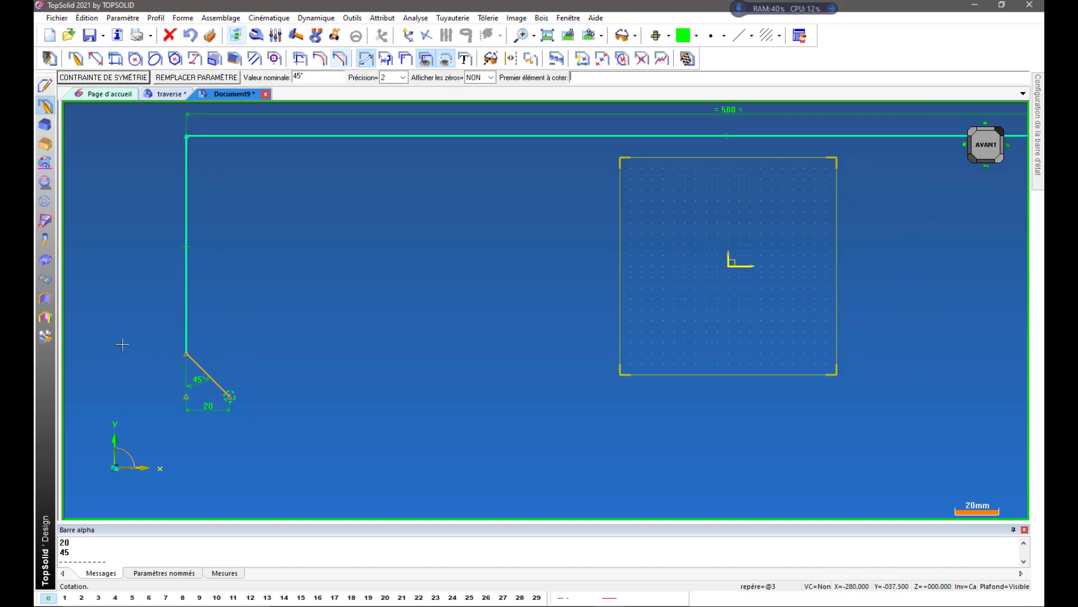
scroll(347, 363, "down", 2)
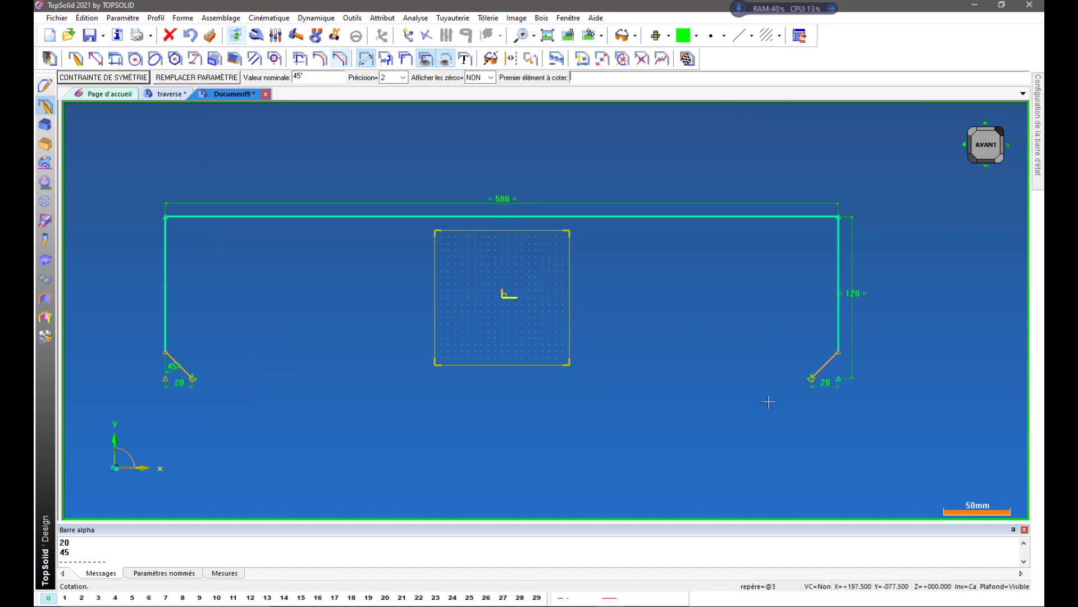
scroll(775, 393, "up", 3)
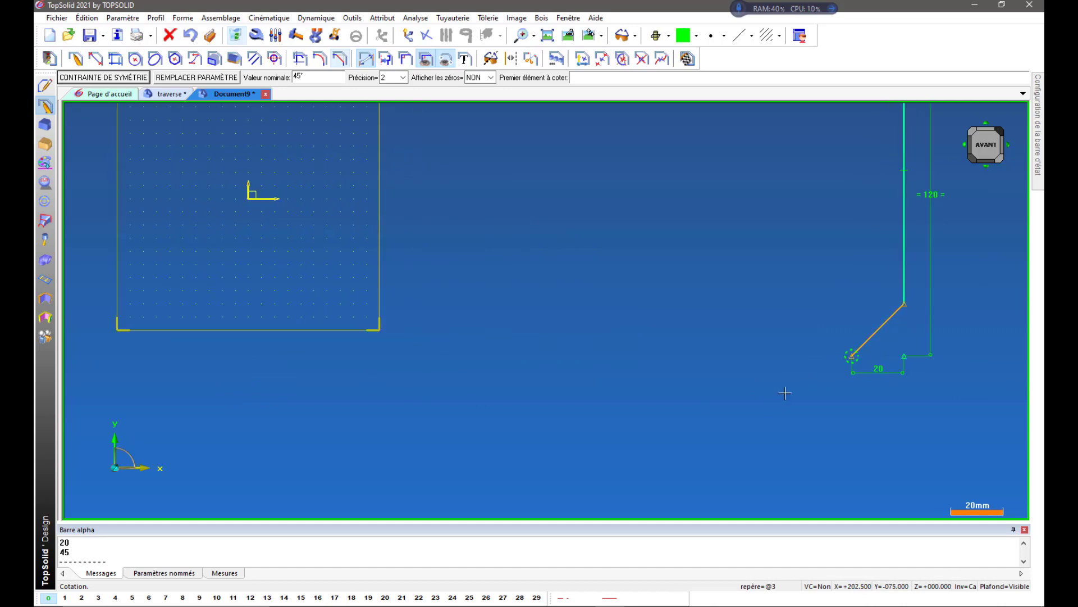
left_click(913, 276)
left_click(890, 318)
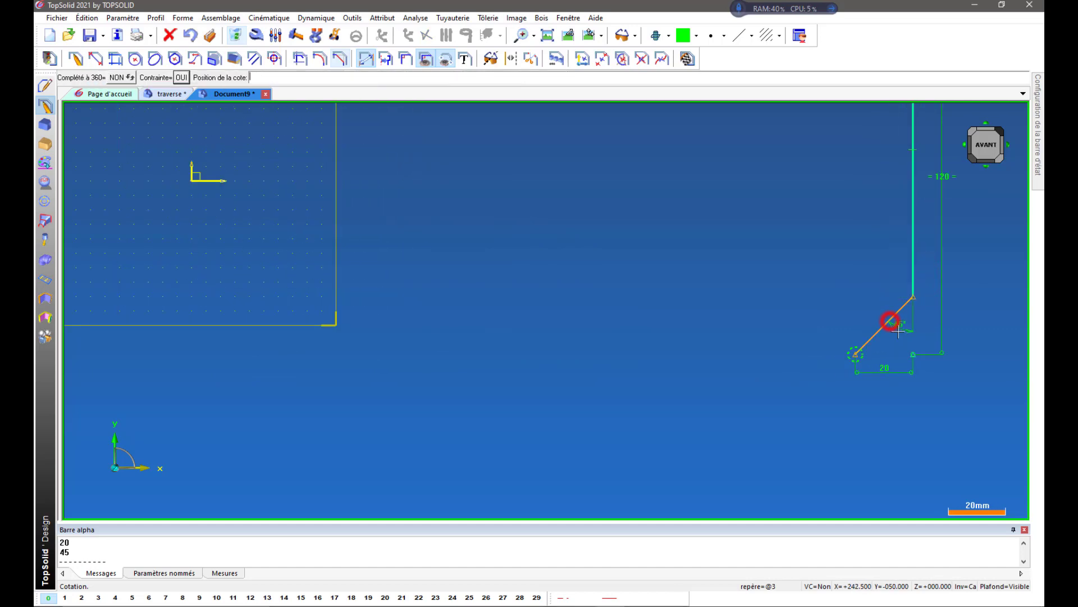
left_click(906, 344)
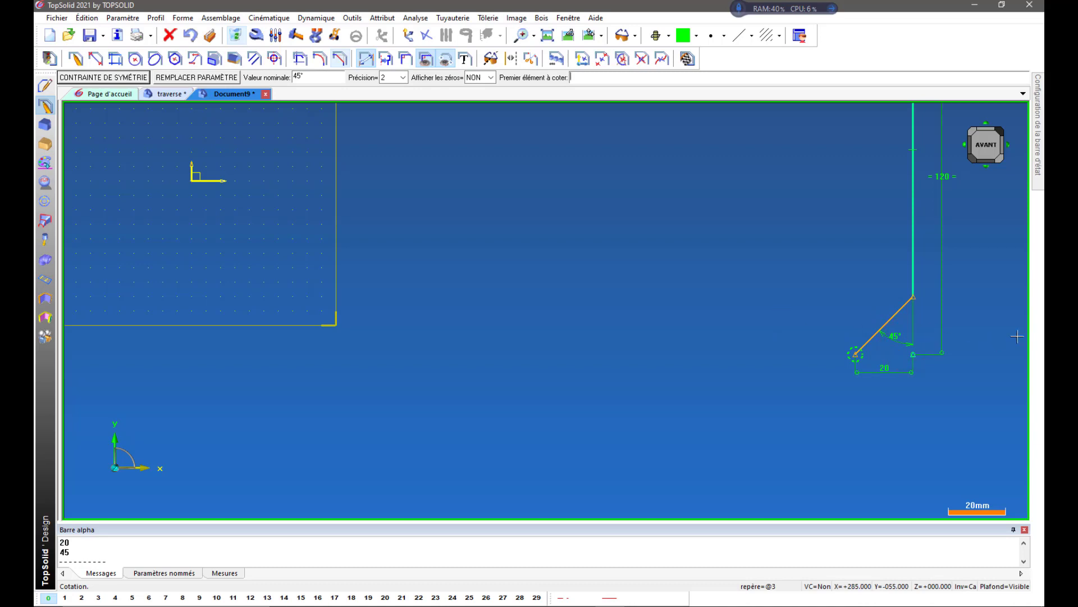
Try moving the lower-right chamfer's free endpoint upward with Move Parents, and undo the move.
scroll(1017, 336, "up", 1)
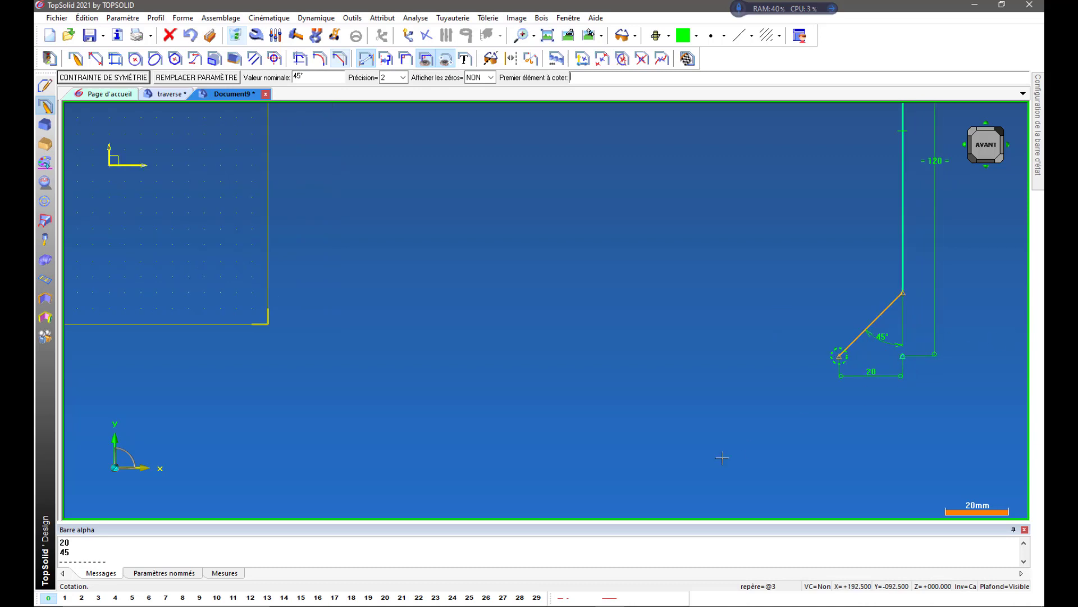
scroll(651, 431, "down", 5)
scroll(649, 432, "up", 3)
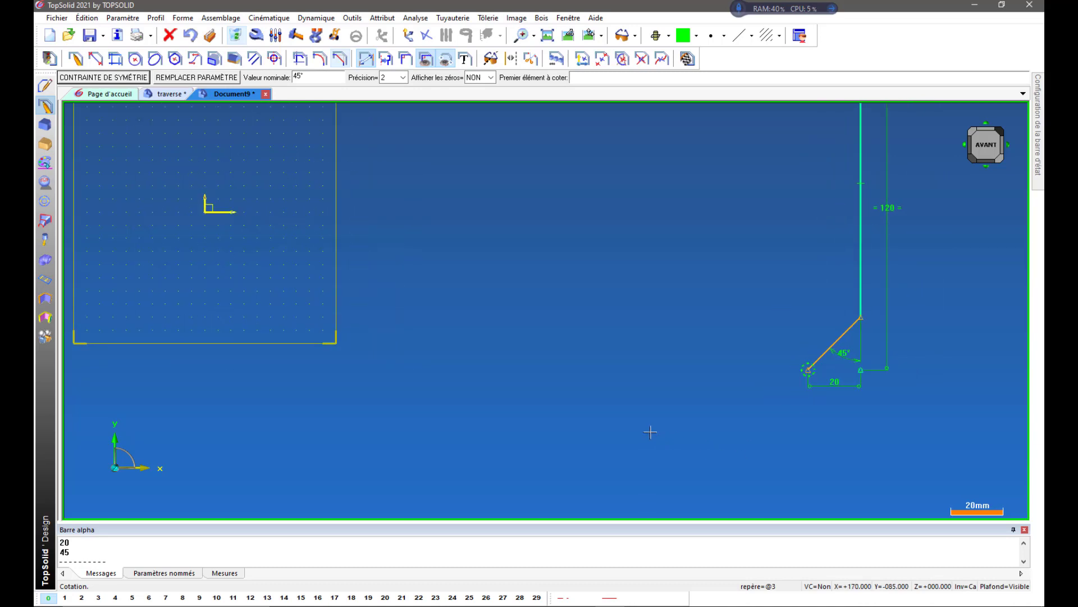
left_click(339, 36)
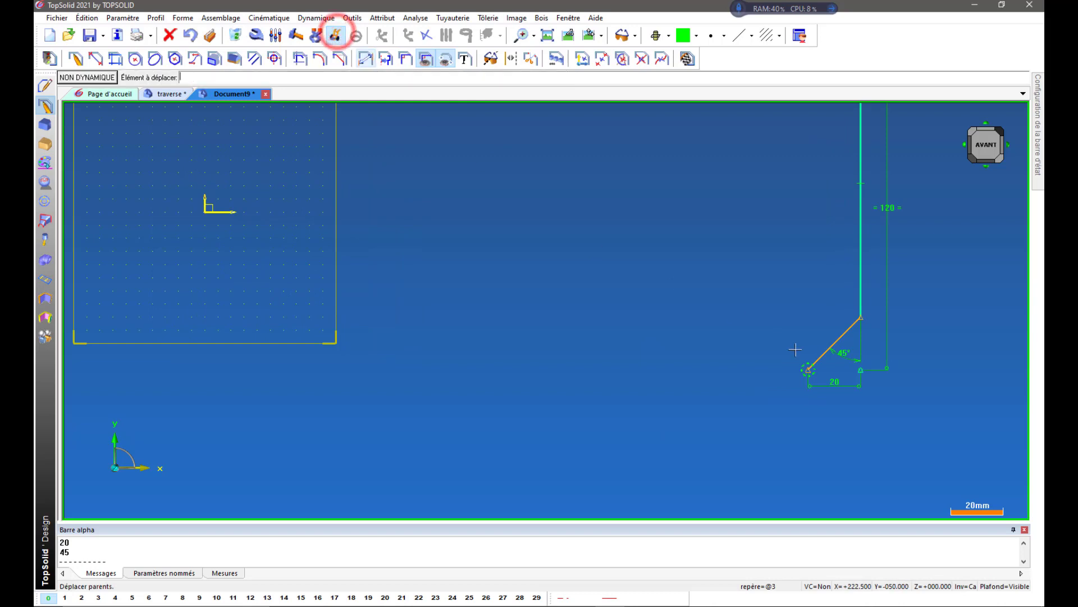
left_click(808, 370)
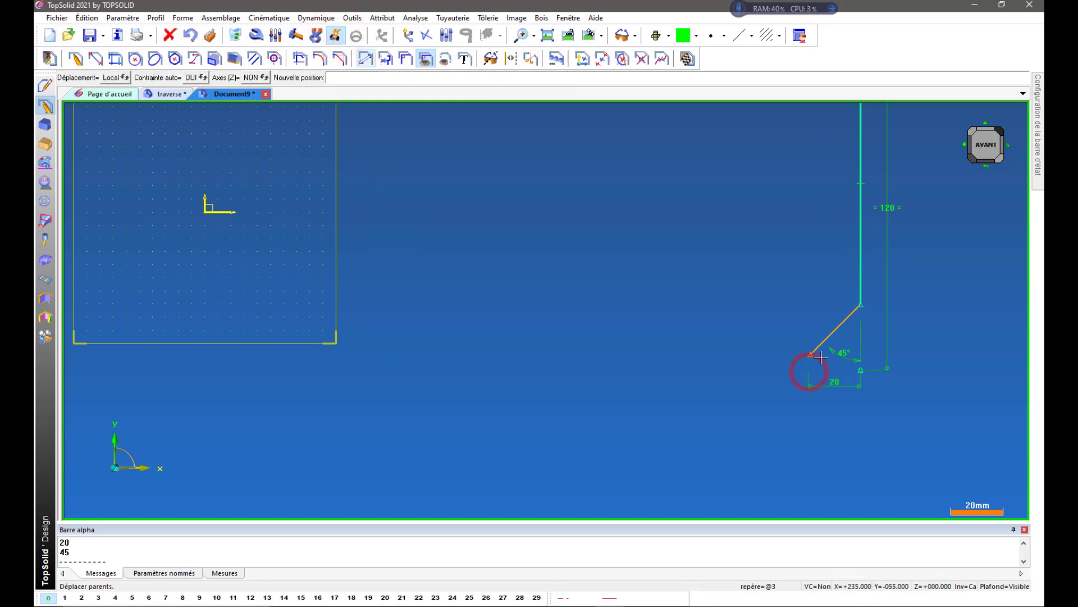
left_click(804, 313)
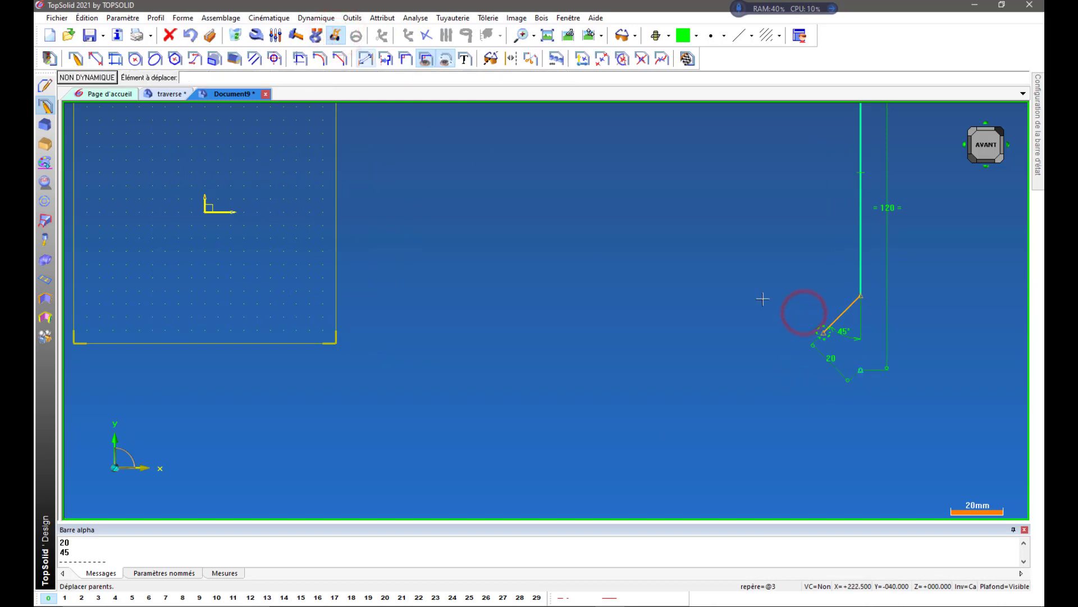
left_click(190, 35)
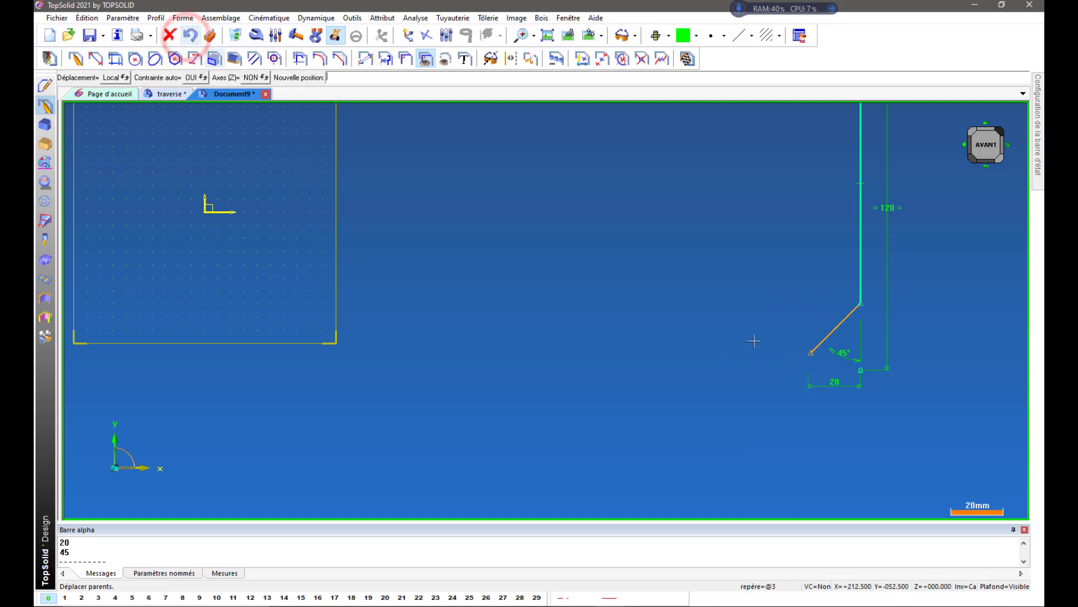
left_click(189, 35)
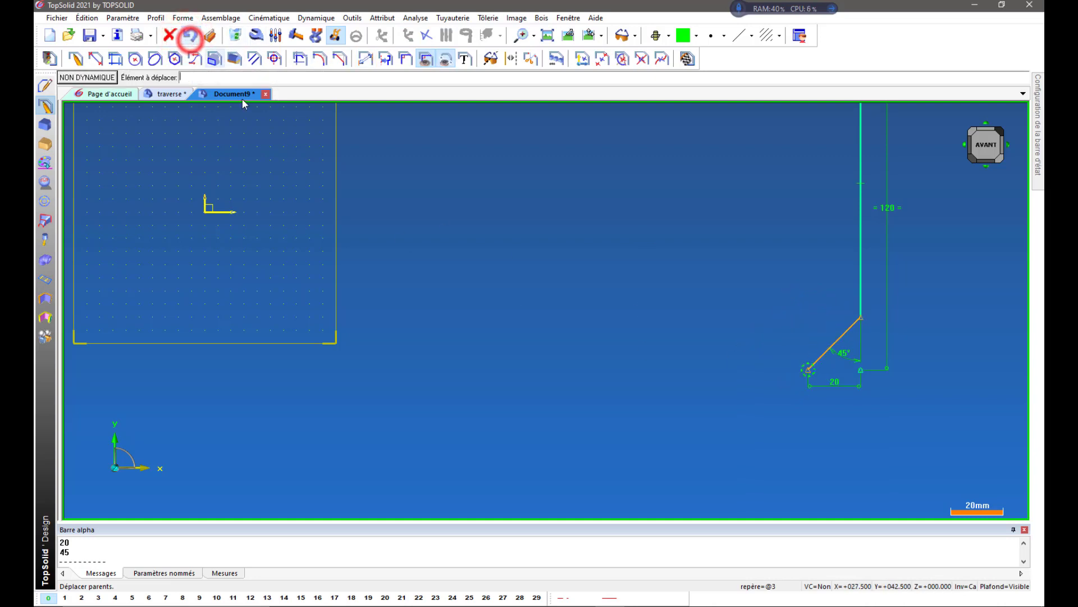
Try an alignment constraint linking the left corner point and chamfer endpoint with the right chamfer endpoint and corner point, and undo it.
scroll(860, 369, "up", 5)
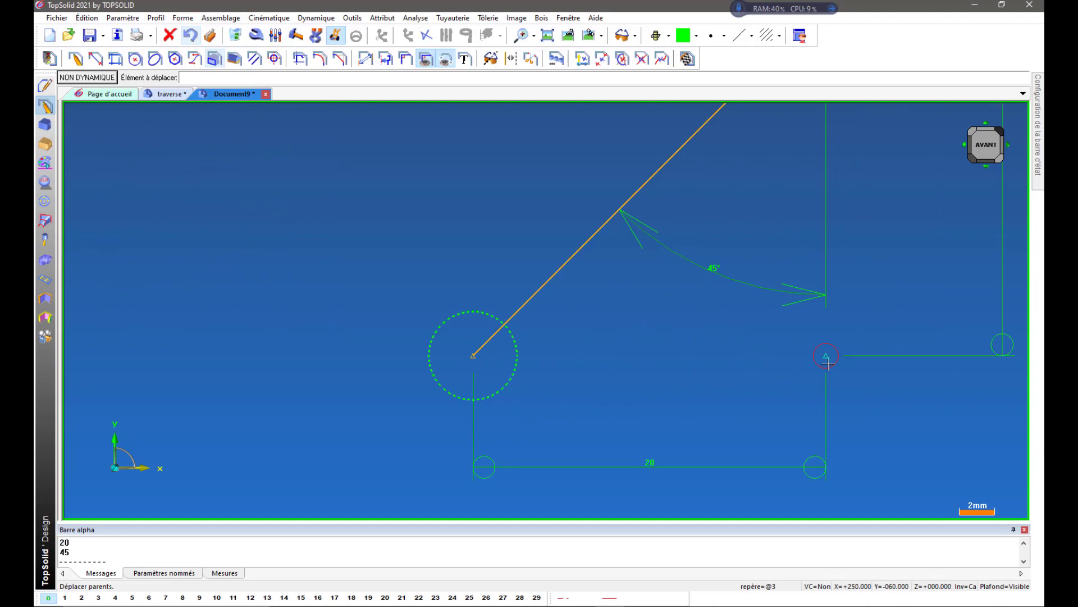
scroll(915, 346, "down", 5)
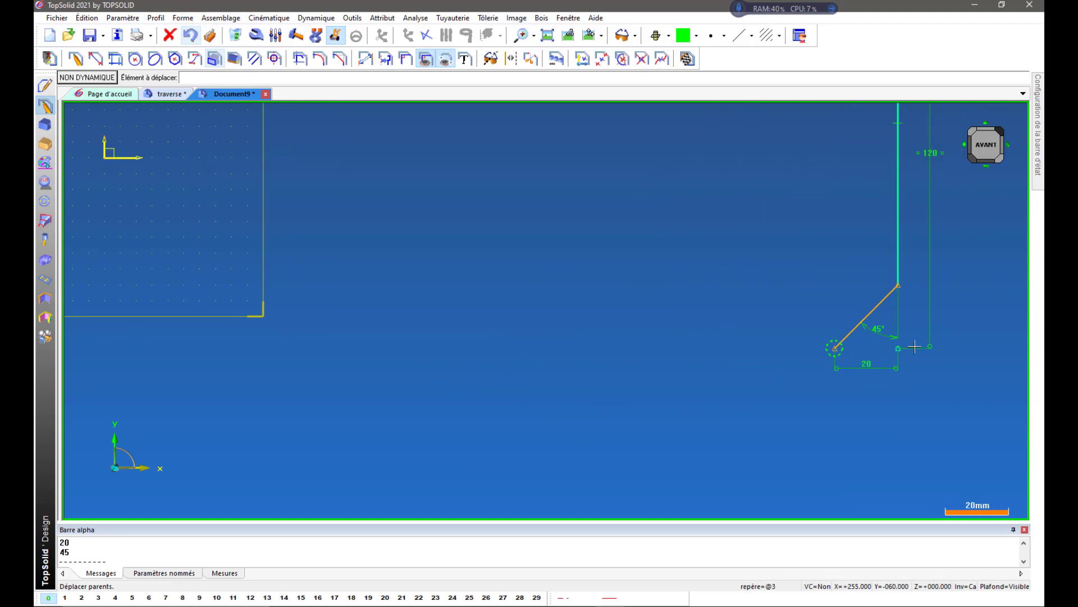
scroll(914, 347, "down", 2)
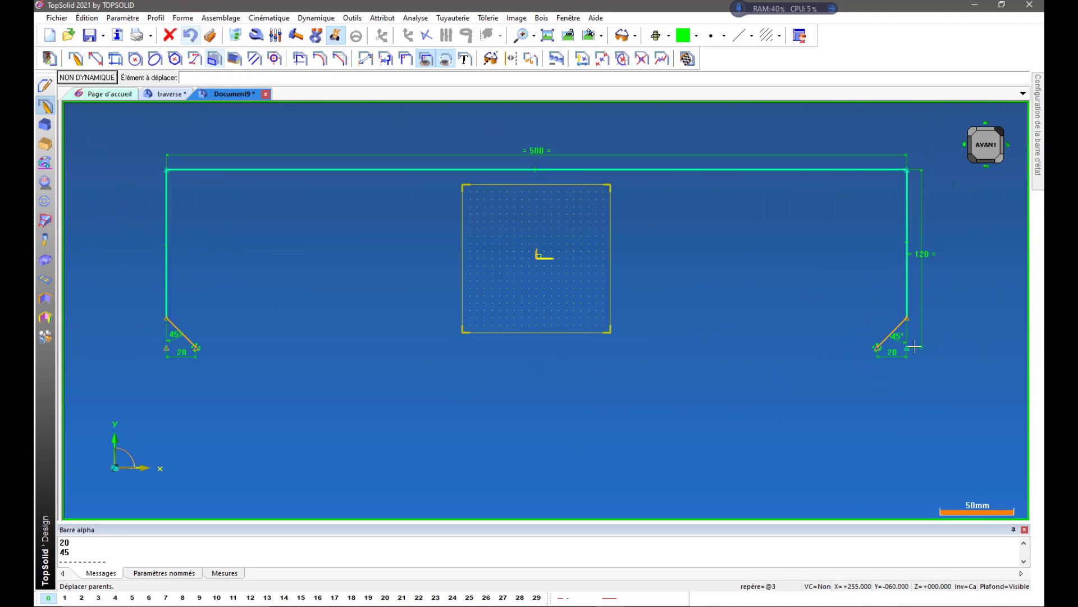
left_click(407, 59)
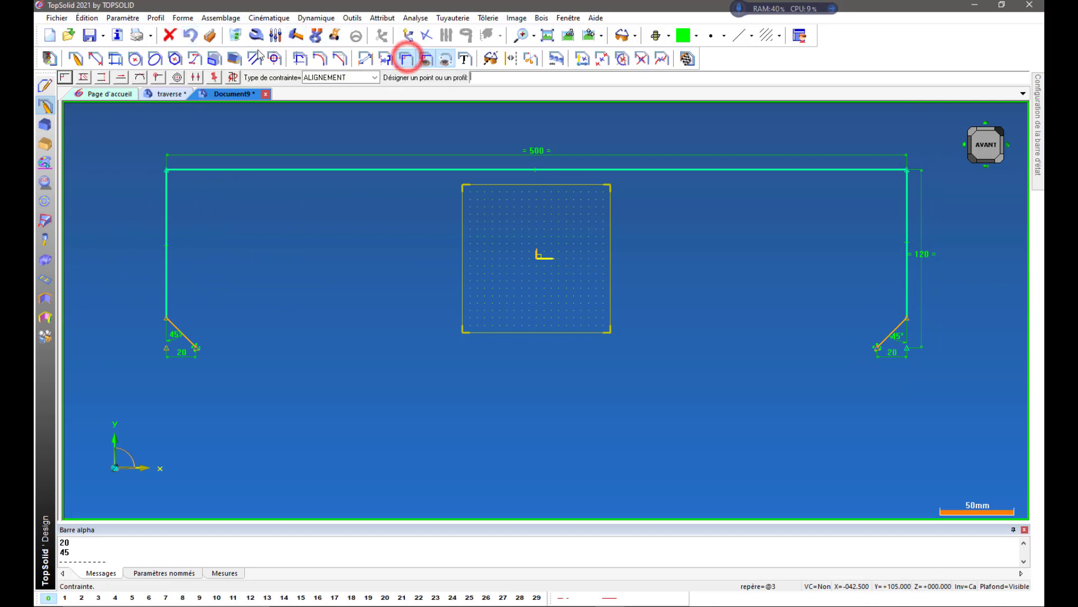
left_click(103, 79)
scroll(185, 388, "up", 2)
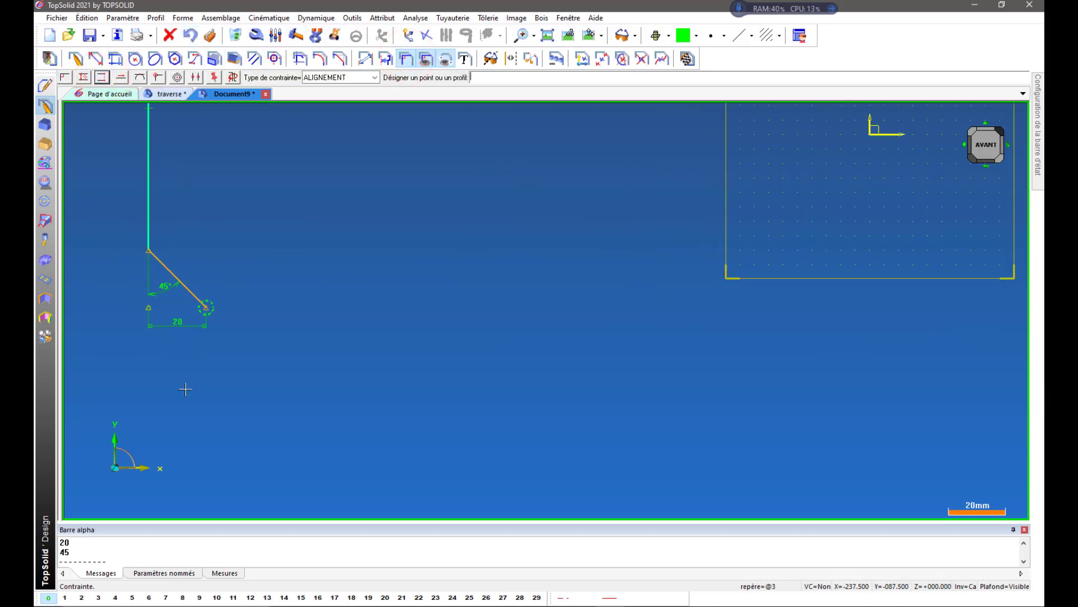
left_click(148, 308)
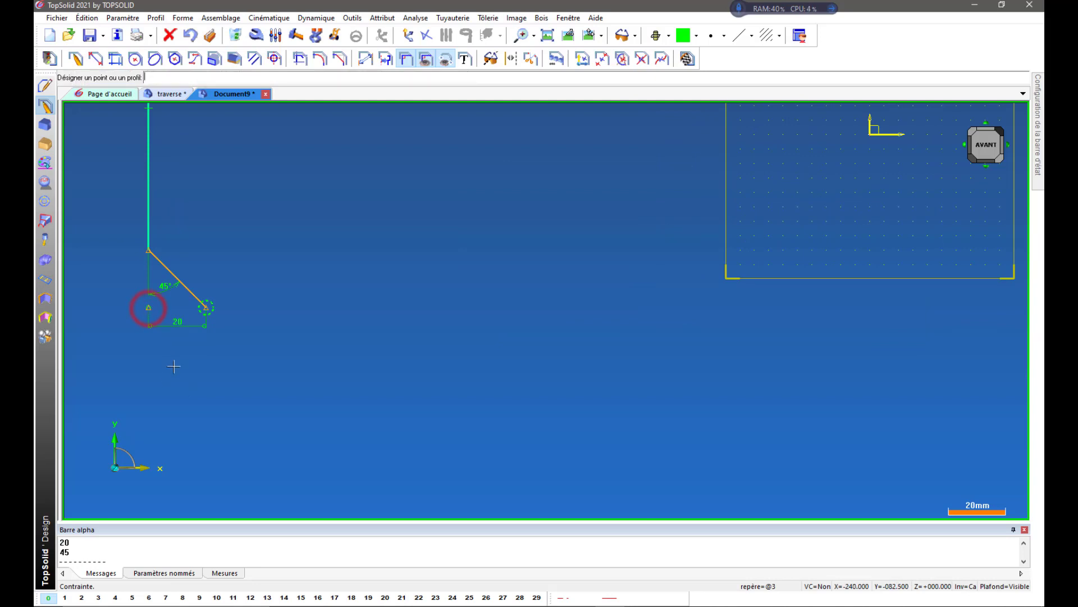
left_click(205, 307)
scroll(263, 352, "down", 1)
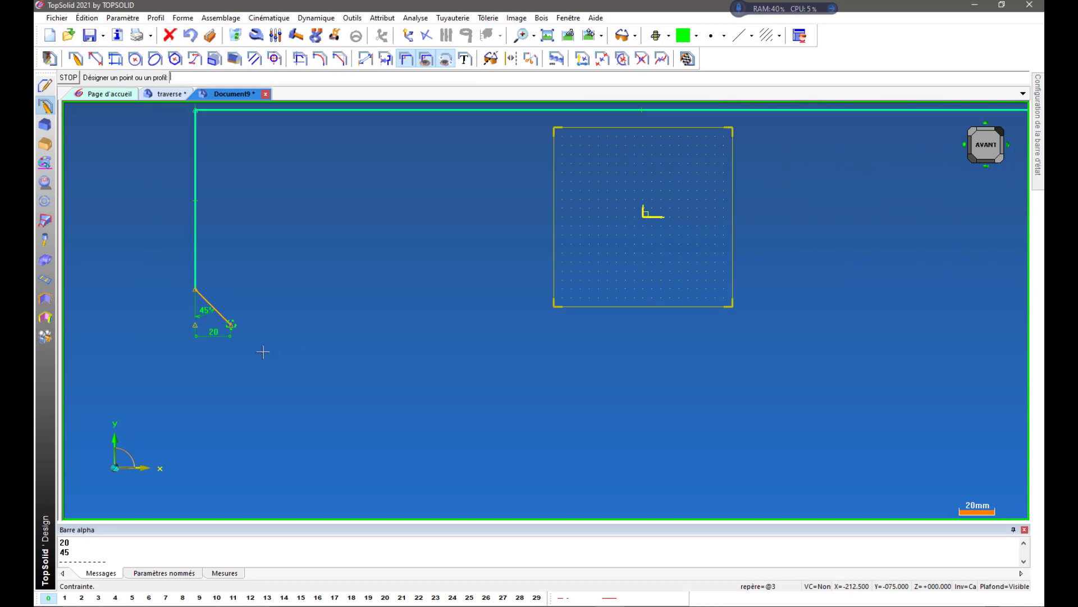
scroll(332, 331, "down", 2)
scroll(801, 321, "up", 4)
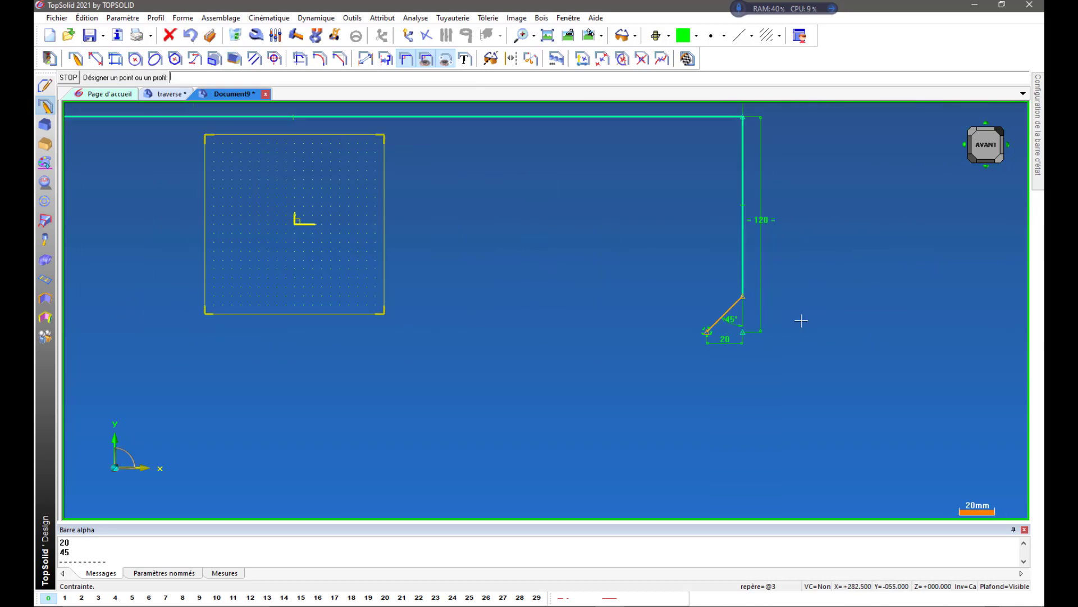
scroll(801, 320, "up", 2)
left_click(587, 344)
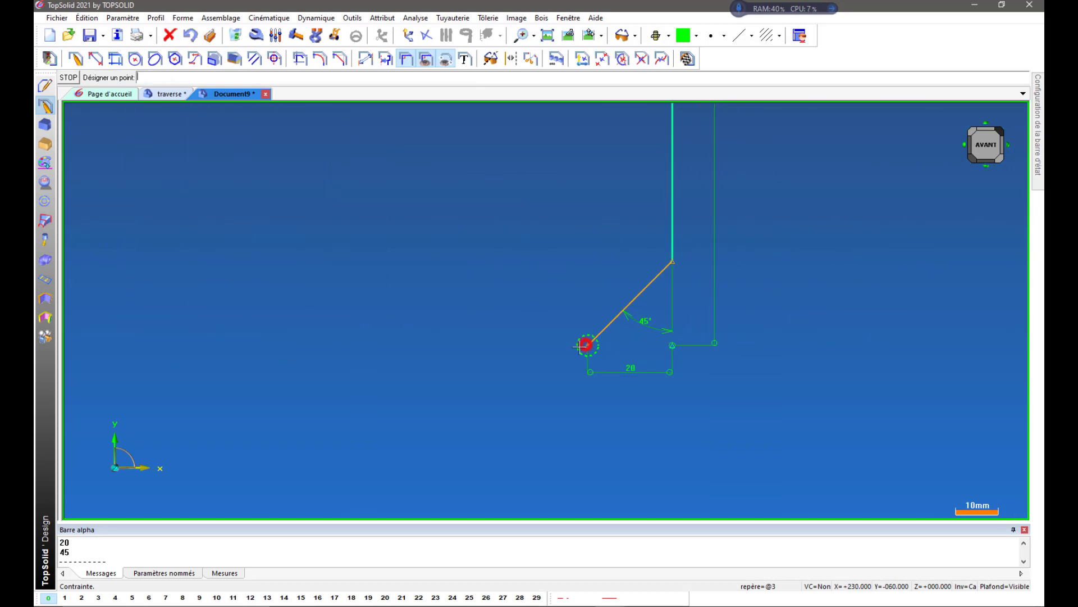
left_click(673, 346)
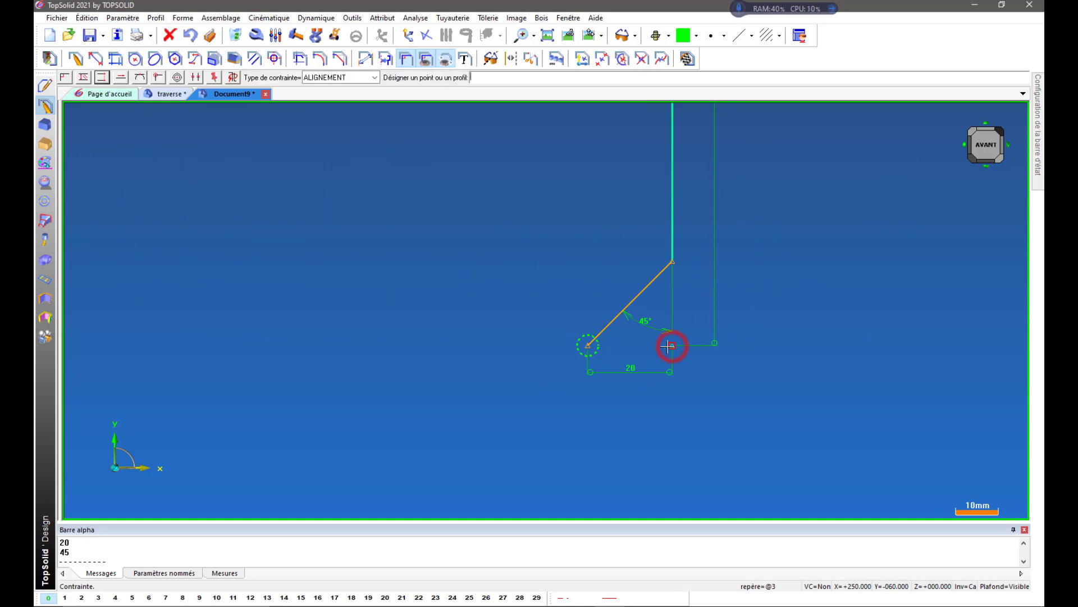
scroll(822, 392, "down", 5)
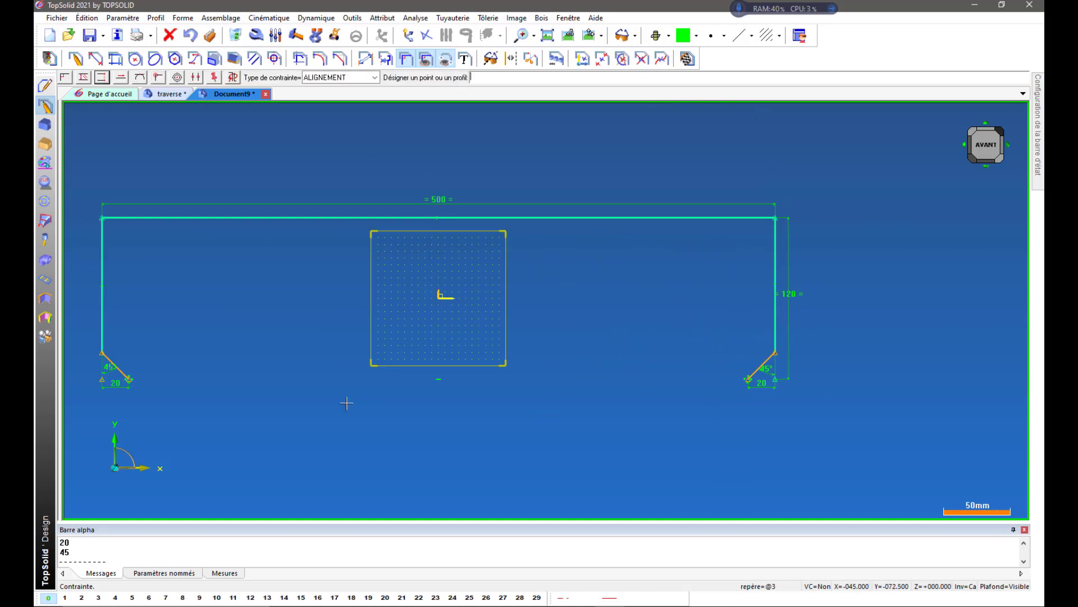
left_click(189, 37)
Add an alignment constraint through the left corner point, left chamfer endpoint, right chamfer endpoint and right corner point.
left_click(101, 78)
scroll(104, 400, "up", 2)
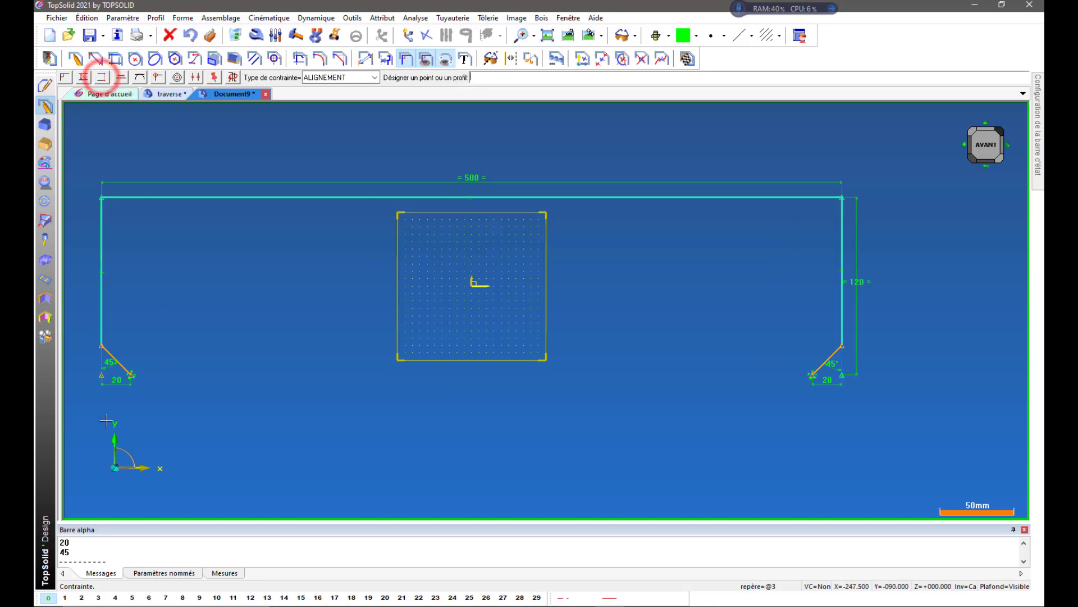
left_click(99, 365)
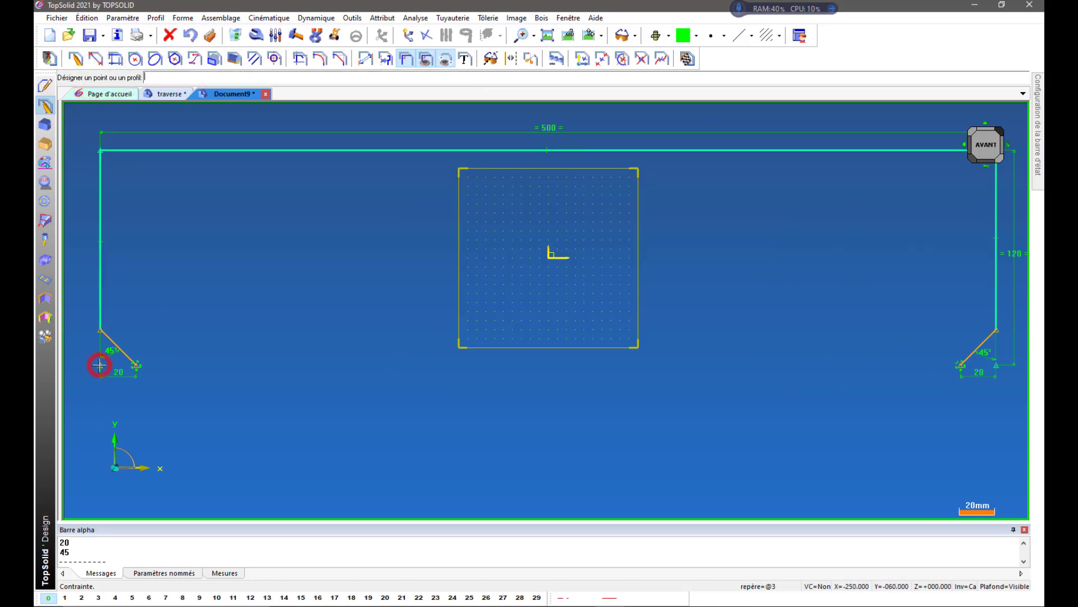
left_click(136, 366)
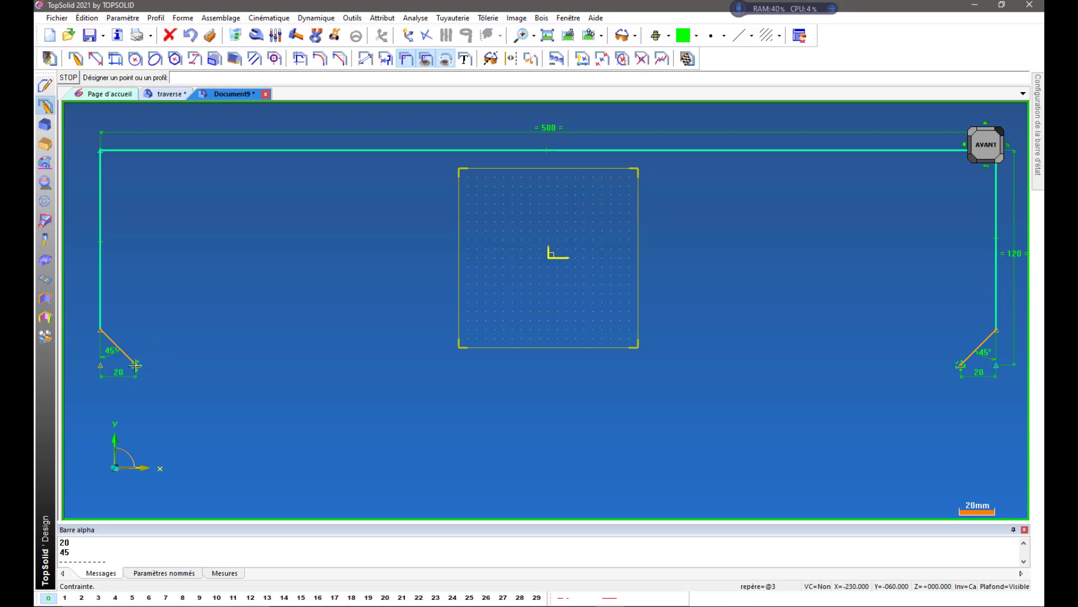
left_click(960, 365)
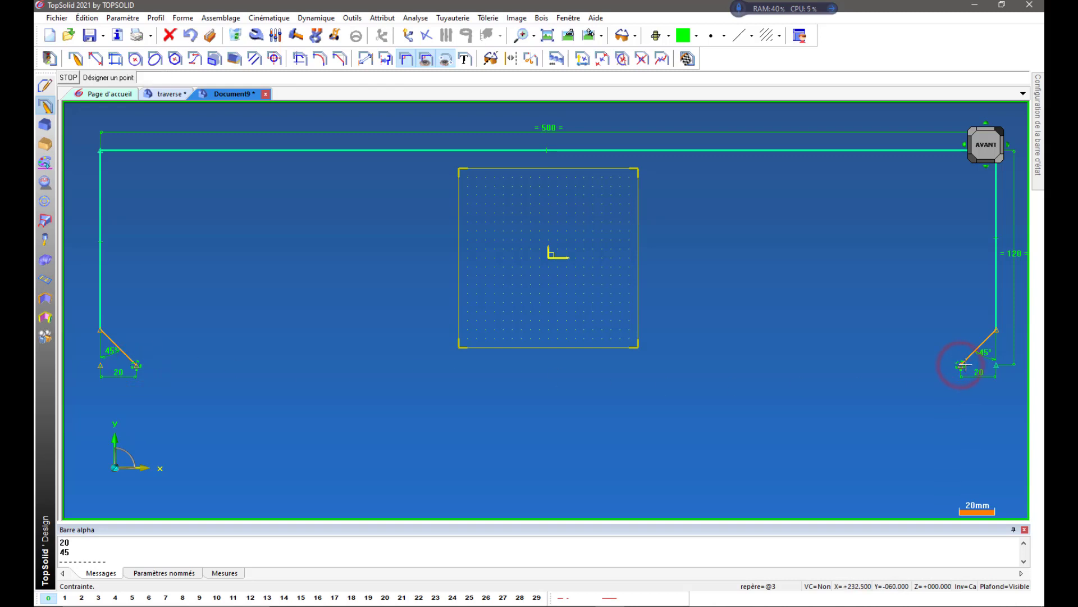
left_click(997, 365)
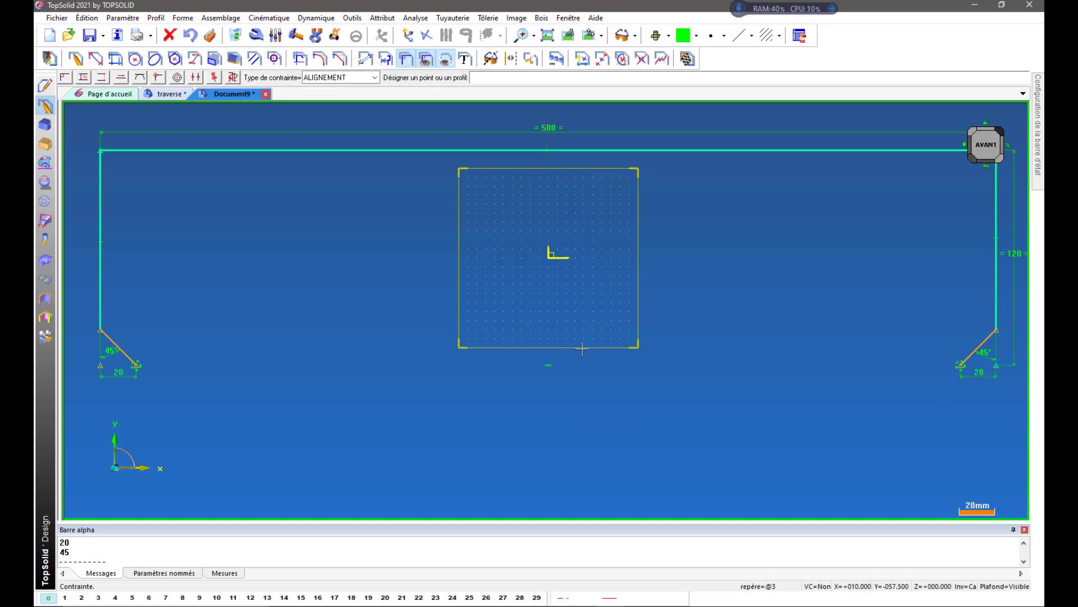
Try moving the lower-right chamfer's free endpoint with Move Parents, and undo the move.
left_click(334, 36)
left_click(961, 366)
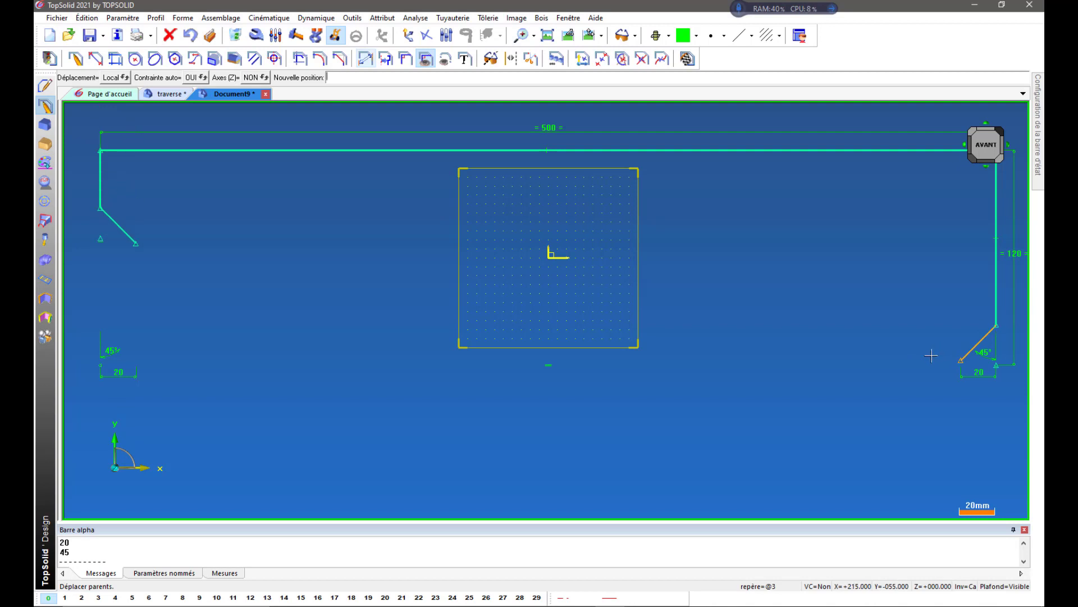
left_click(927, 357)
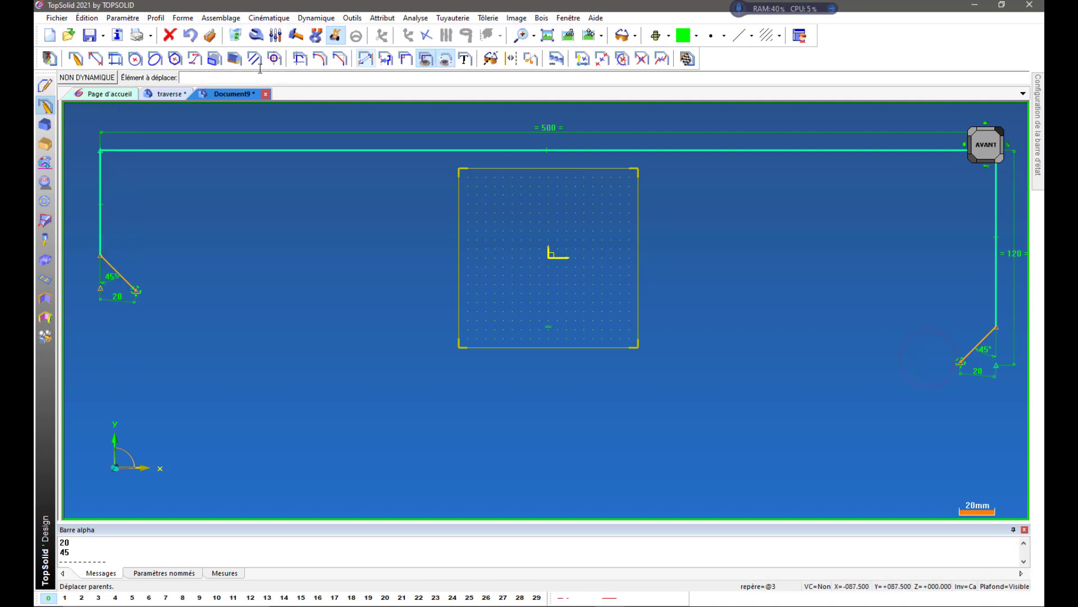
left_click(191, 36)
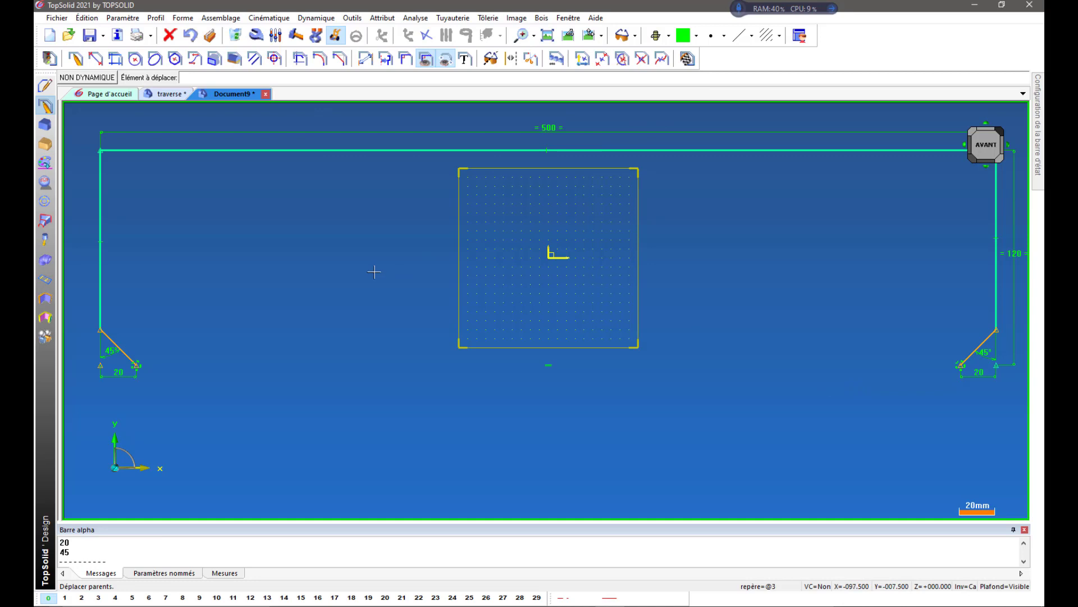
Add an alignment constraint along X between the lower-left corner point and the left chamfer's free endpoint.
left_click(406, 58)
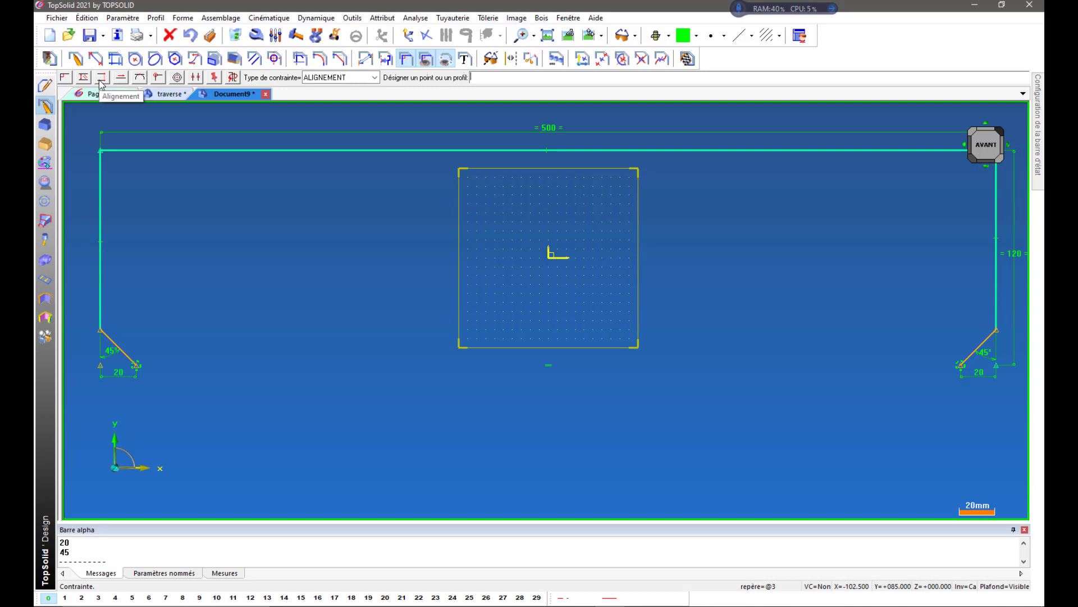
left_click(101, 77)
scroll(123, 388, "up", 2)
scroll(123, 387, "up", 1)
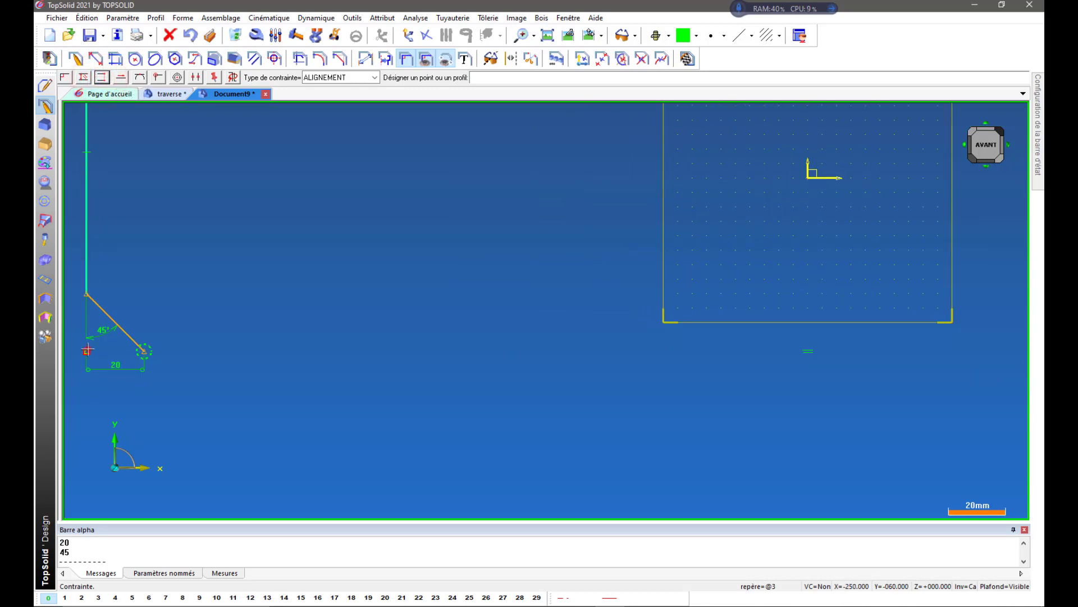
left_click(87, 350)
left_click(145, 352)
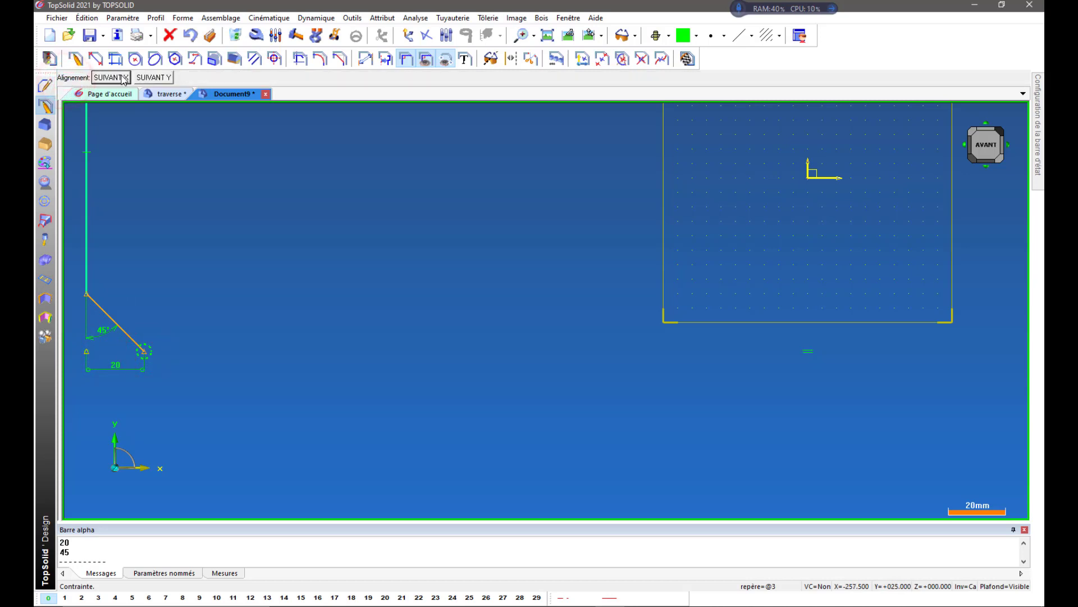
left_click(122, 78)
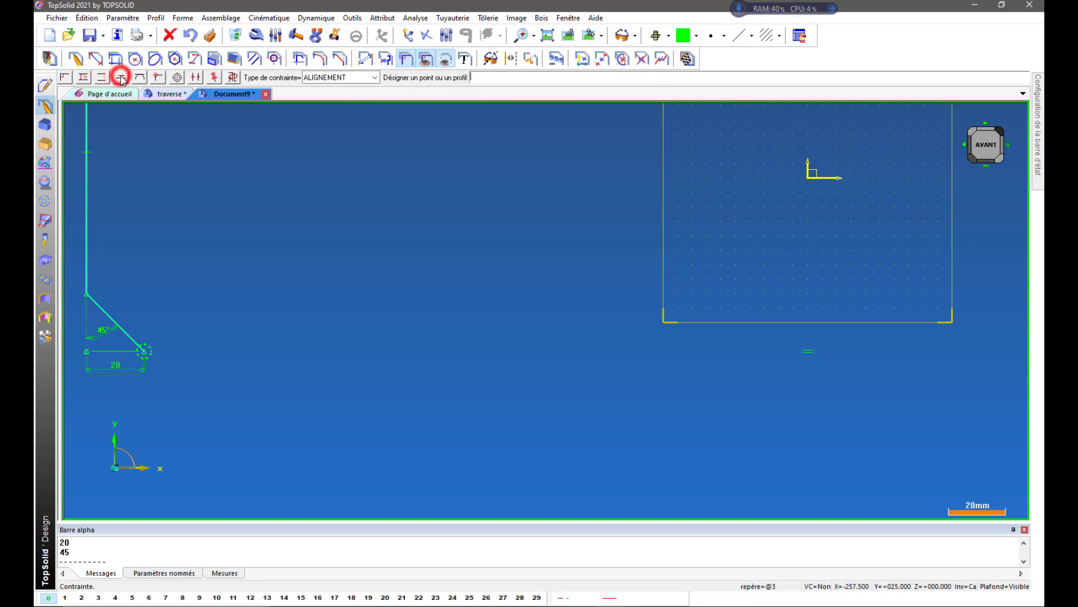
left_click(144, 352)
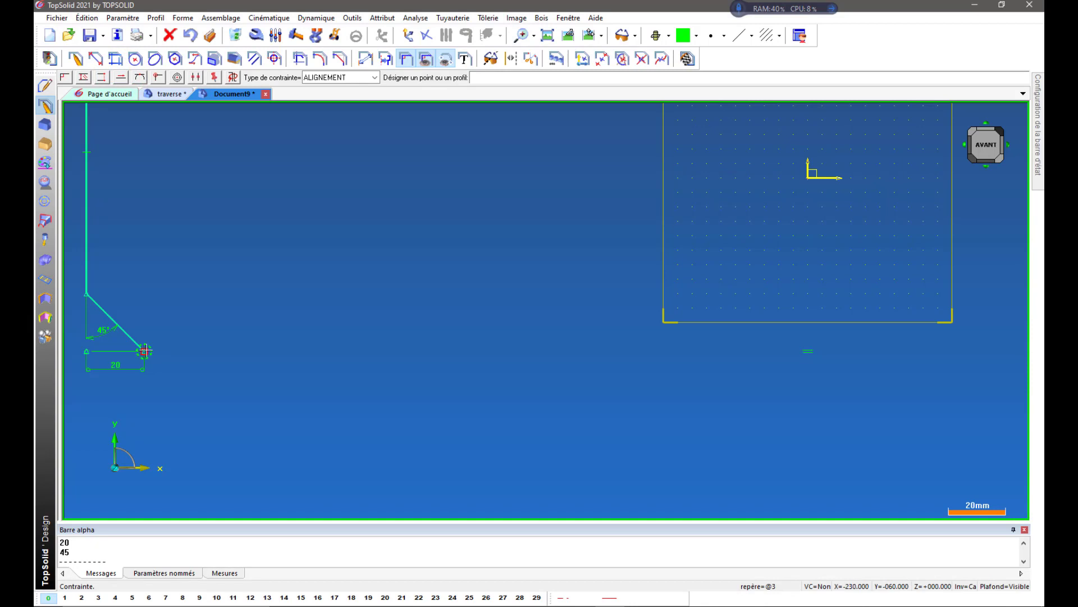
scroll(416, 330, "down", 2)
scroll(192, 339, "down", 3)
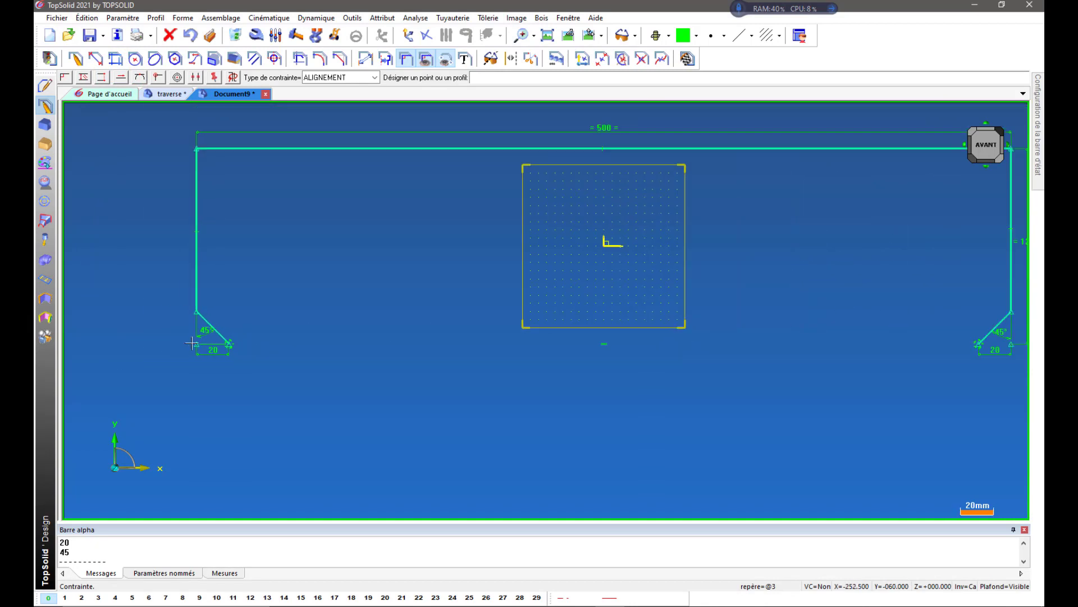
Try moving the free endpoints of the left and right chamfers upward with Move Parents to test the constraints.
scroll(192, 343, "up", 2)
left_click(335, 35)
left_click(228, 344)
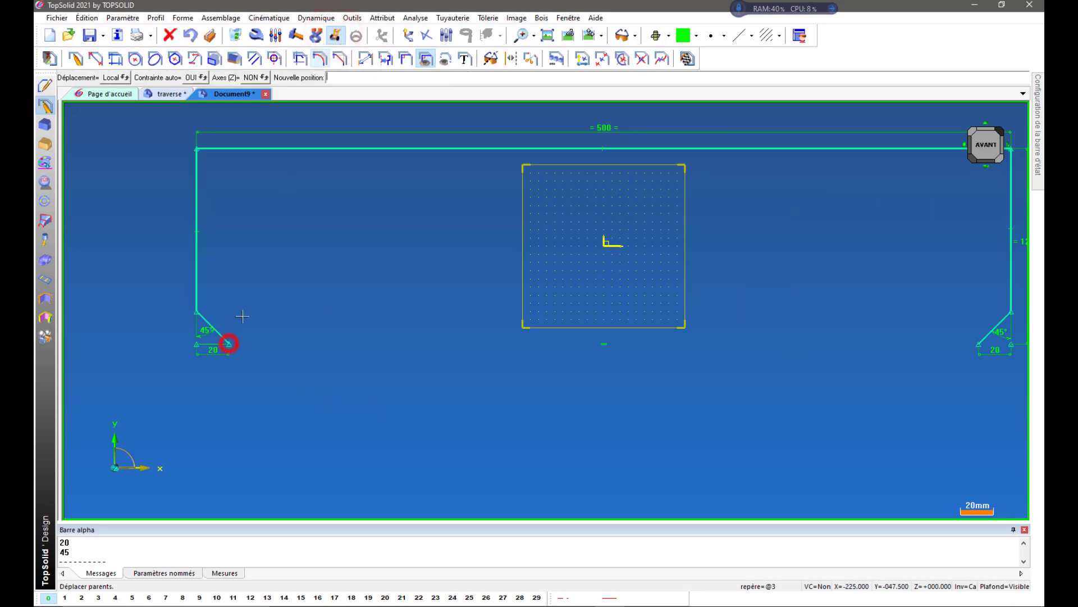
left_click(246, 296)
scroll(177, 345, "down", 2)
scroll(686, 361, "up", 1)
scroll(685, 361, "up", 1)
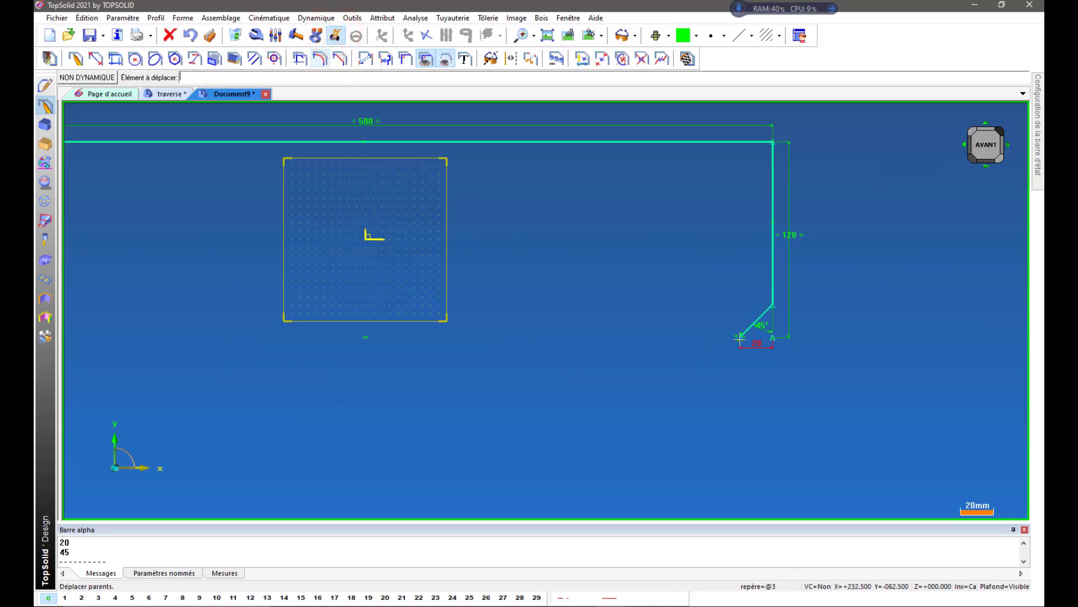
left_click(739, 337)
left_click(706, 292)
scroll(894, 297, "down", 1)
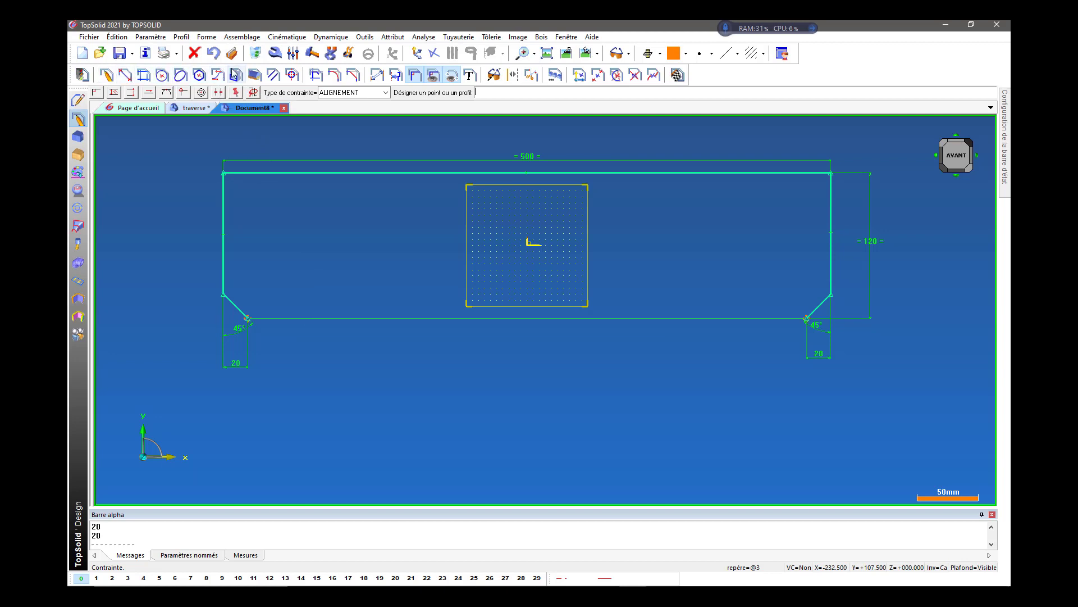
Draw an ogee from the left chamfer's lower endpoint in direction X+ to the point X 0, Y -10 with second direction X-.
left_click(218, 76)
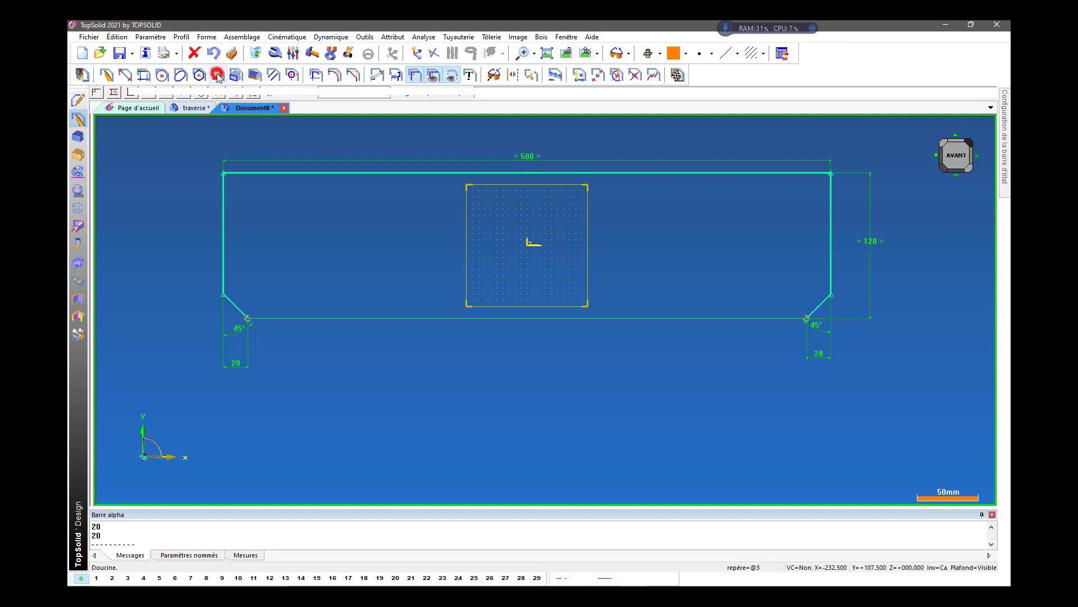
left_click(248, 319)
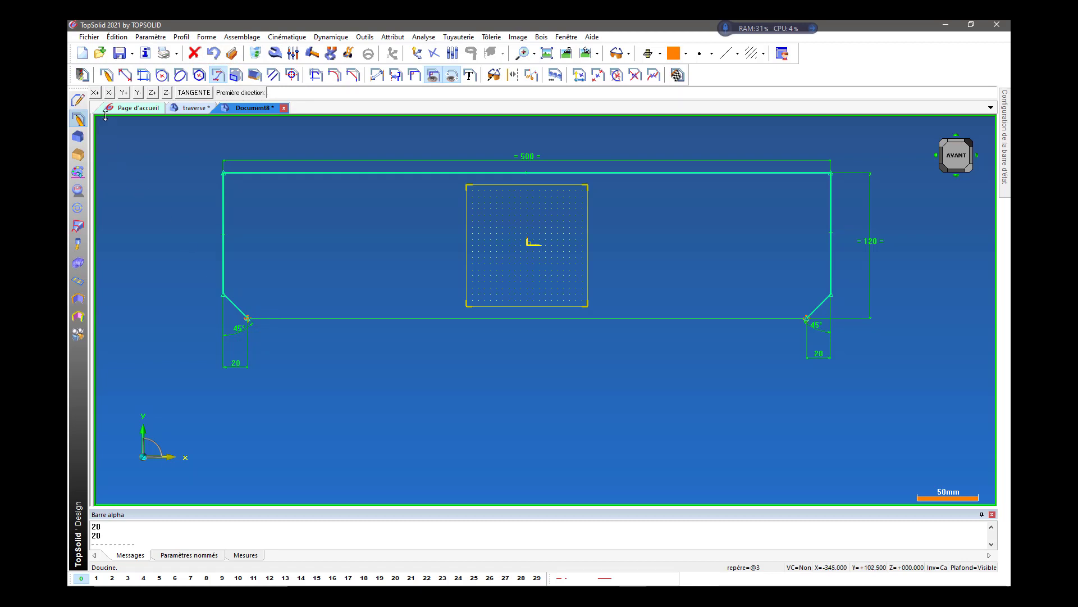
left_click(95, 93)
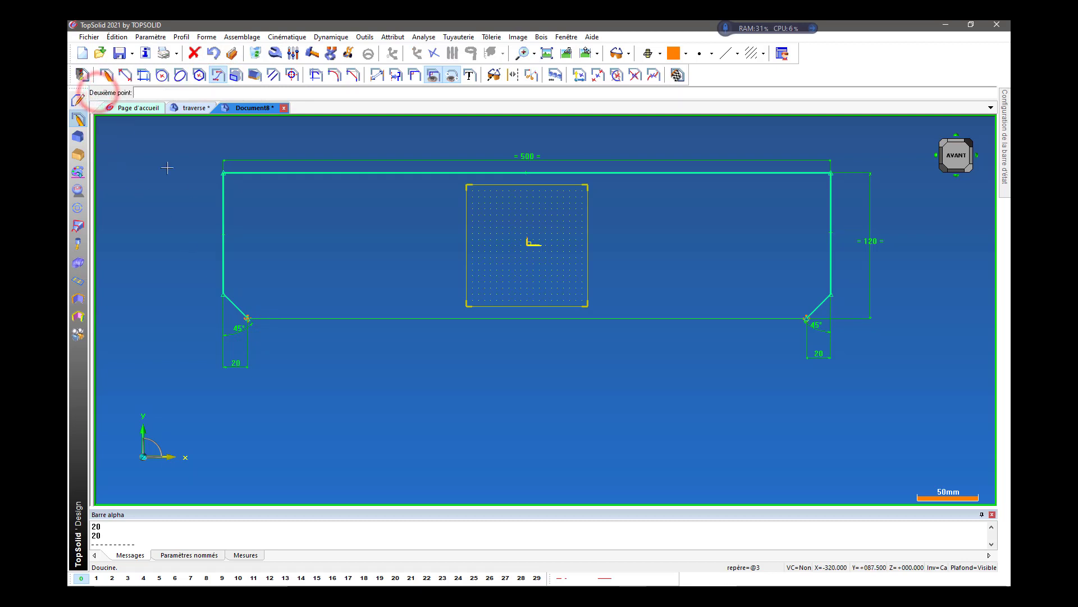
left_click(527, 258)
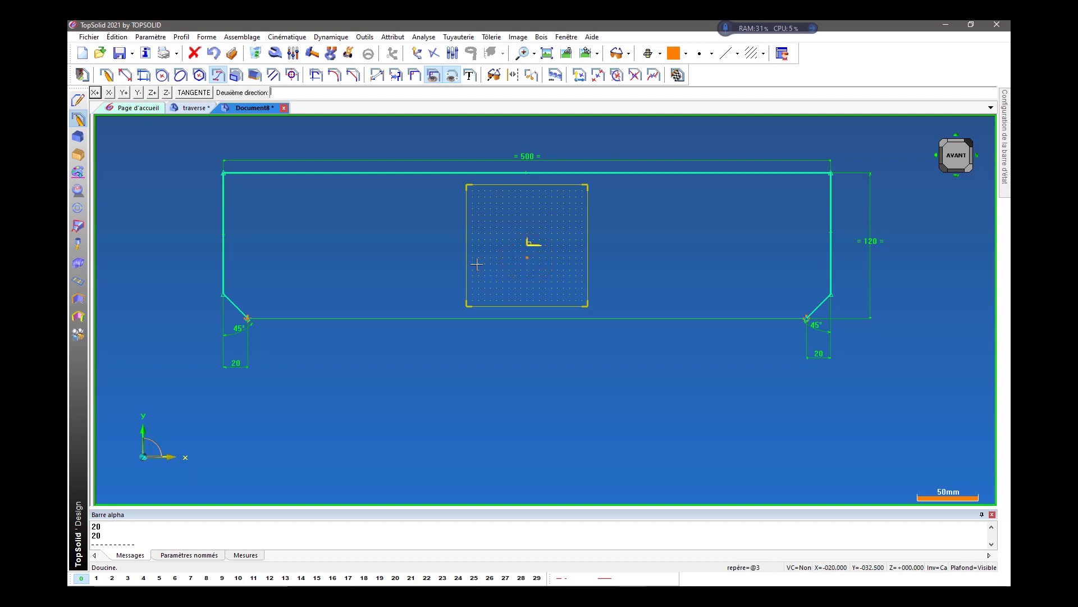
left_click(109, 94)
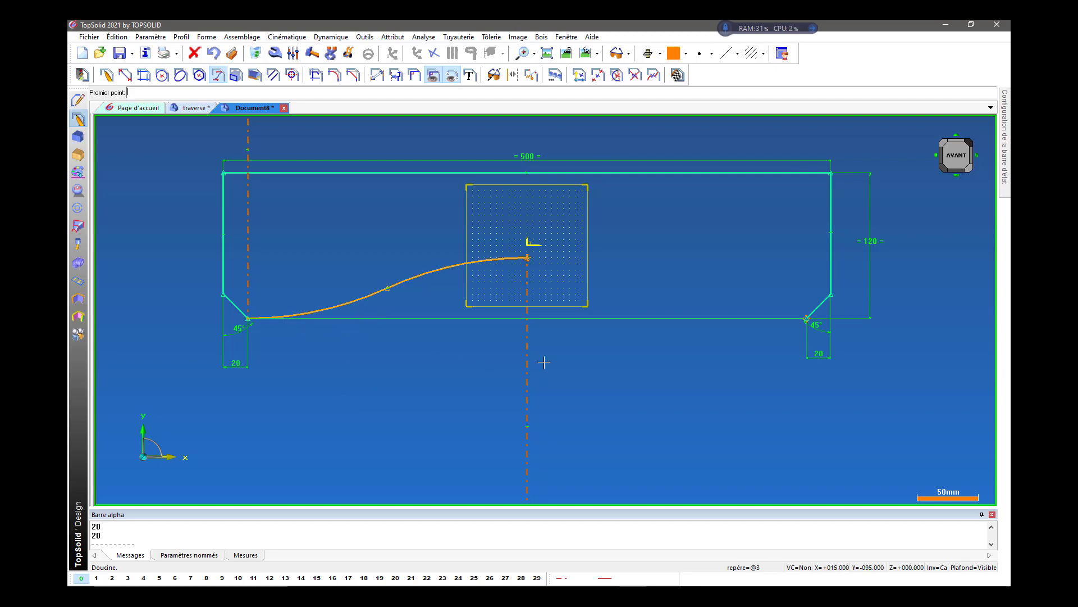
Draw a second ogee from the point X 0, Y -10 to the right chamfer's lower endpoint, with second direction X-.
left_click(528, 256)
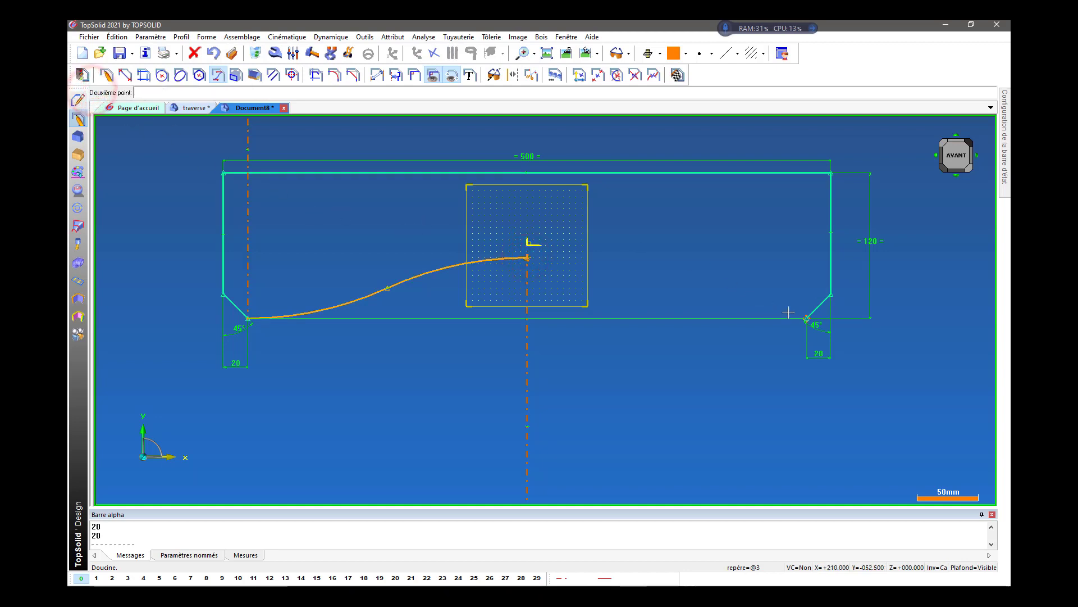
left_click(807, 319)
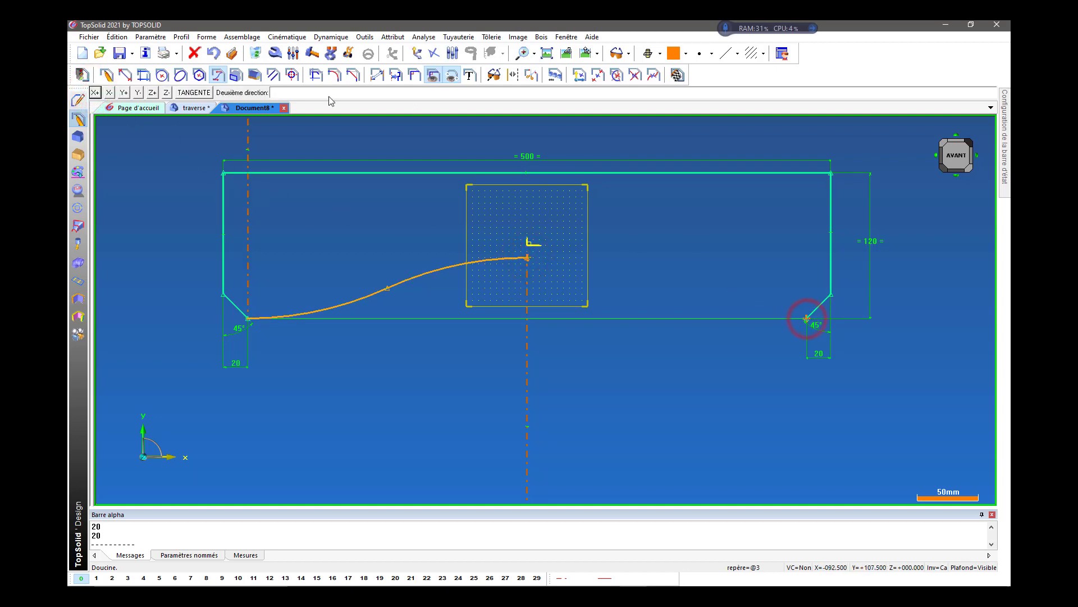
left_click(108, 93)
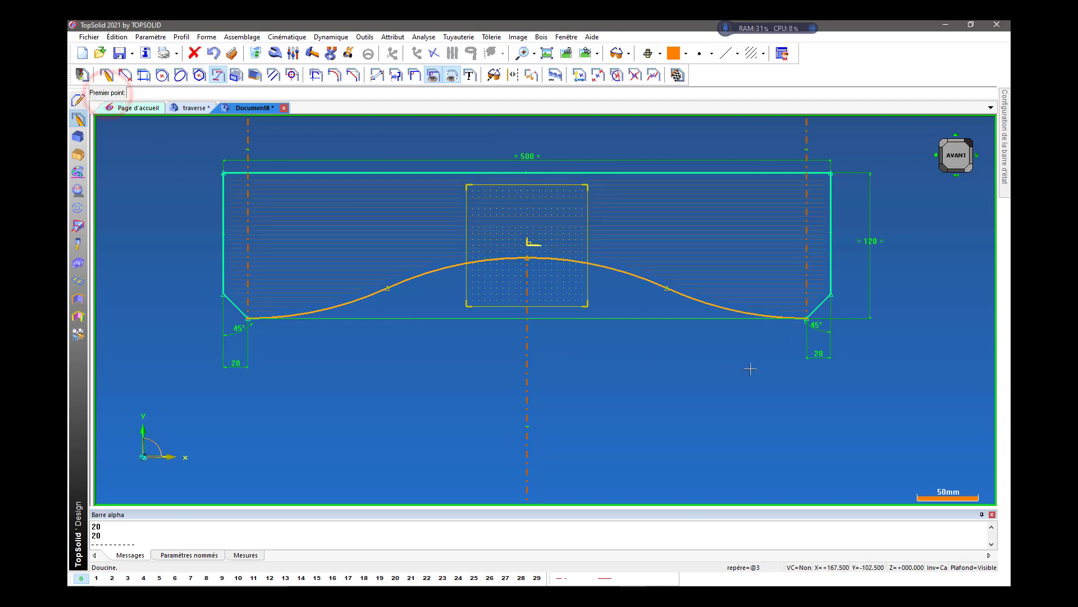
scroll(787, 361, "up", 1)
scroll(787, 361, "down", 4)
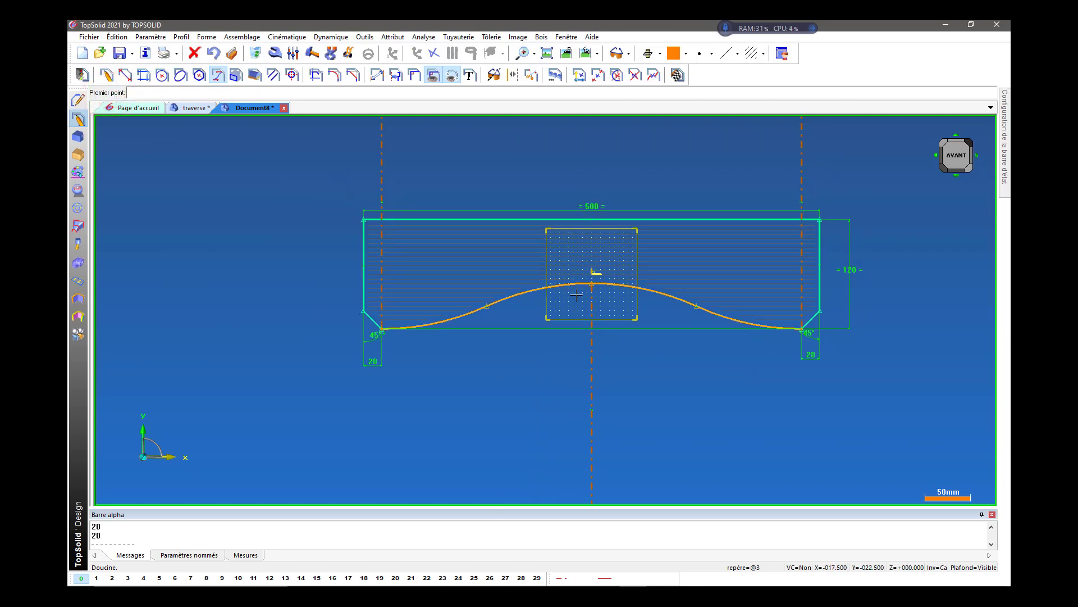
scroll(580, 298, "down", 3)
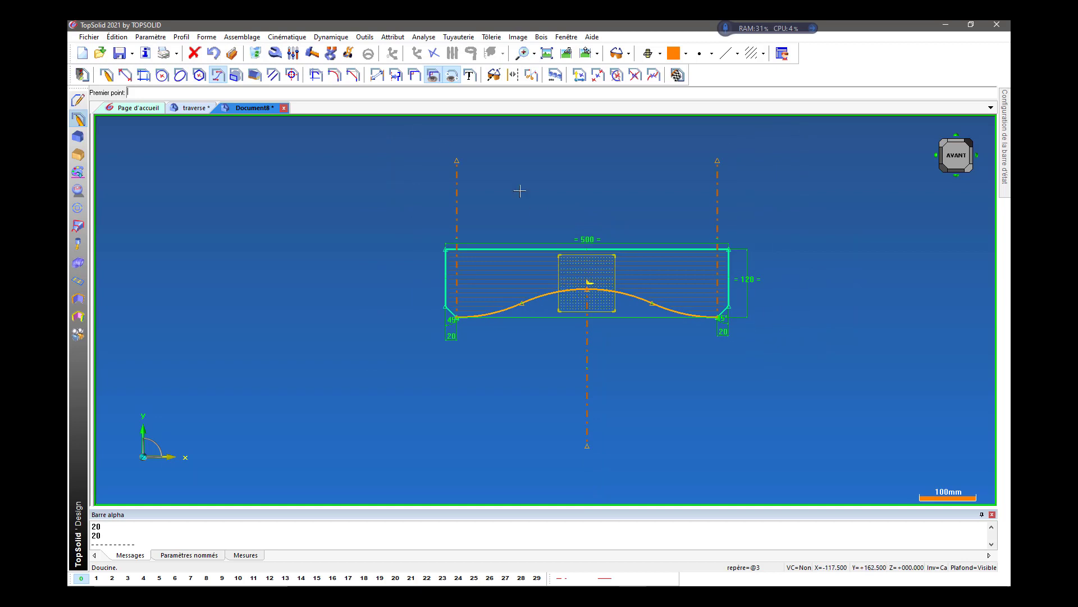
scroll(624, 314, "up", 3)
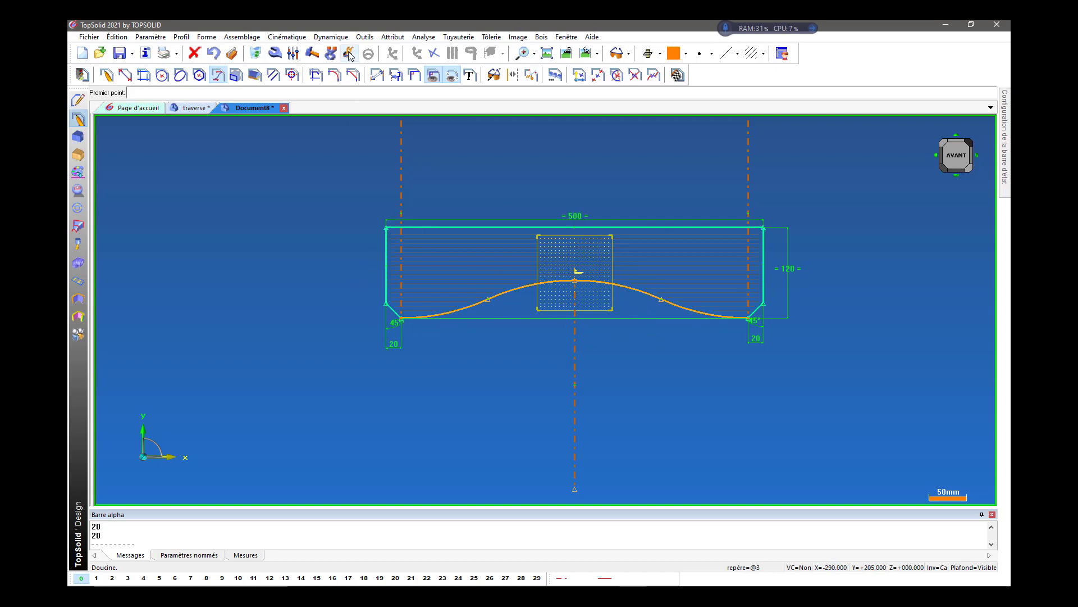
Try moving the ogees' shared crest point downward with Move Parents to test the curved edge.
left_click(353, 74)
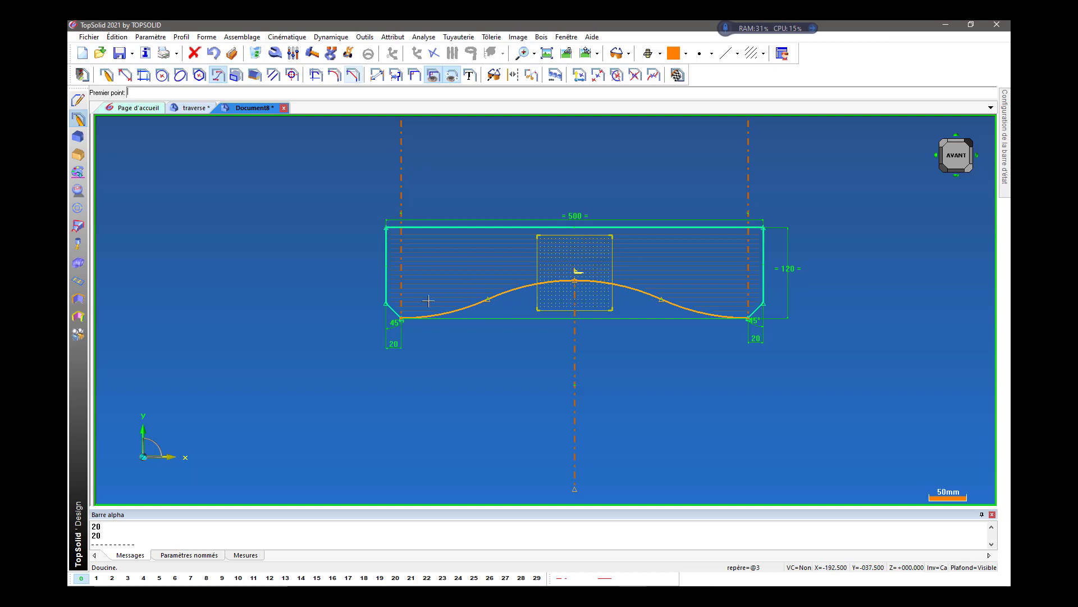
left_click(349, 53)
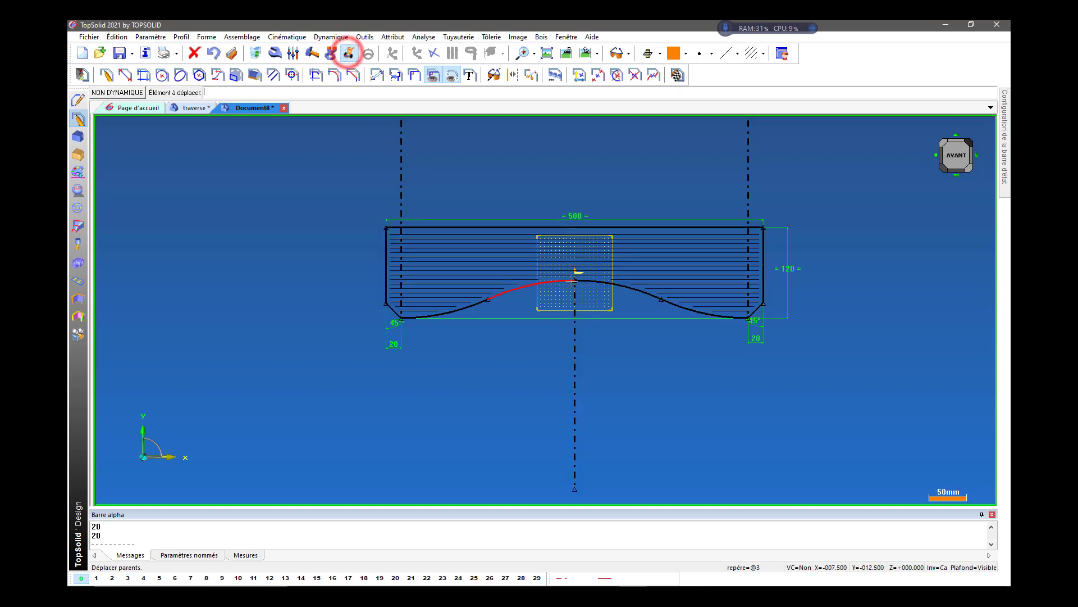
left_click(575, 280)
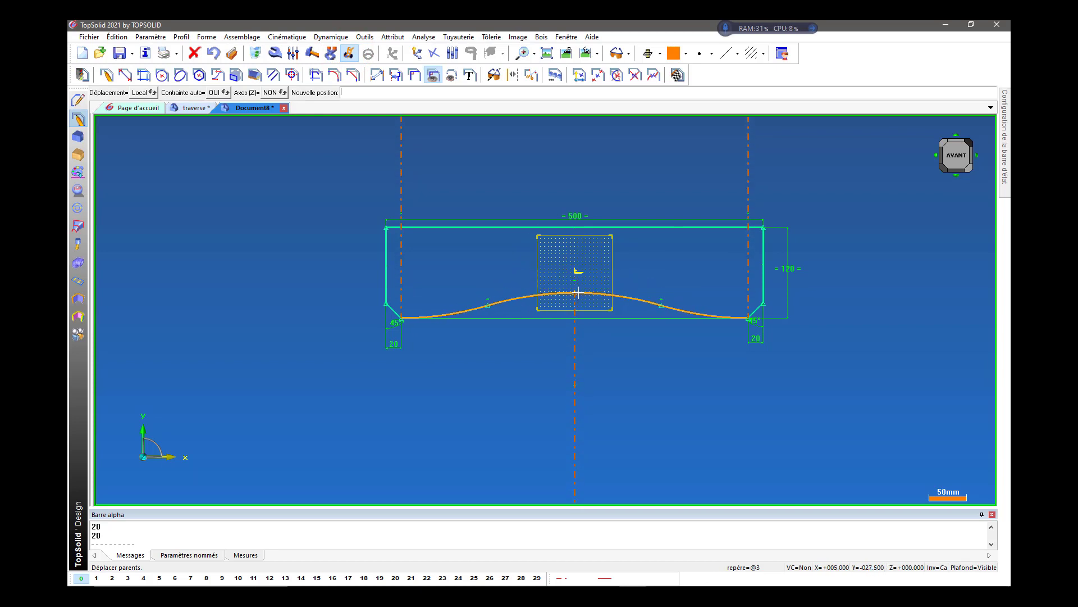
left_click(578, 293)
scroll(582, 288, "up", 2)
scroll(582, 288, "up", 3)
scroll(607, 241, "down", 2)
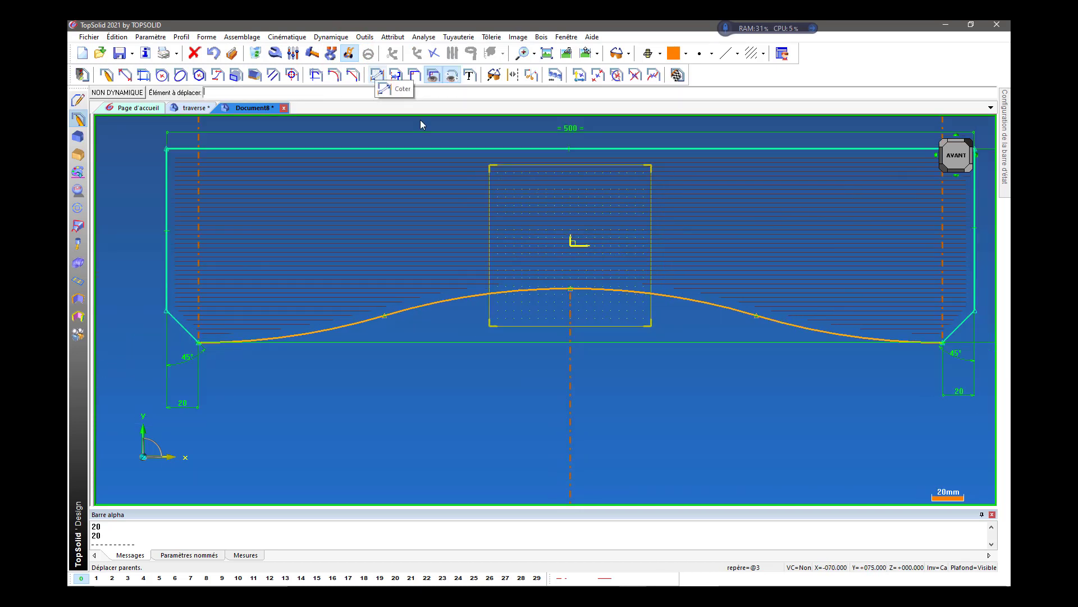
Dimension the vertical distance between the upper edge and the ogees' crest point, and set it to 60 mm.
left_click(377, 75)
left_click(377, 75)
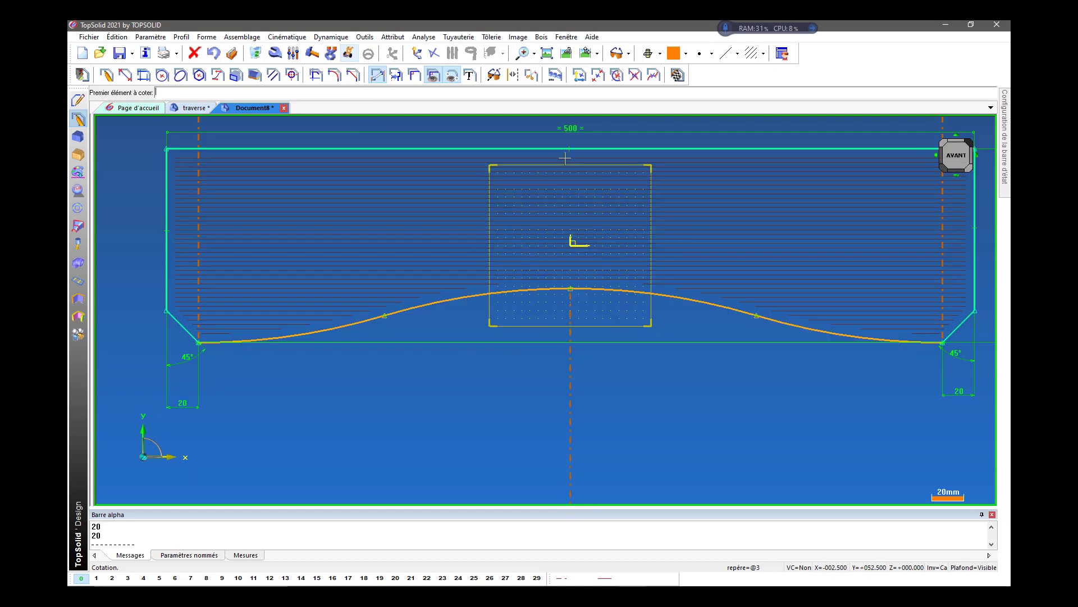
left_click(570, 289)
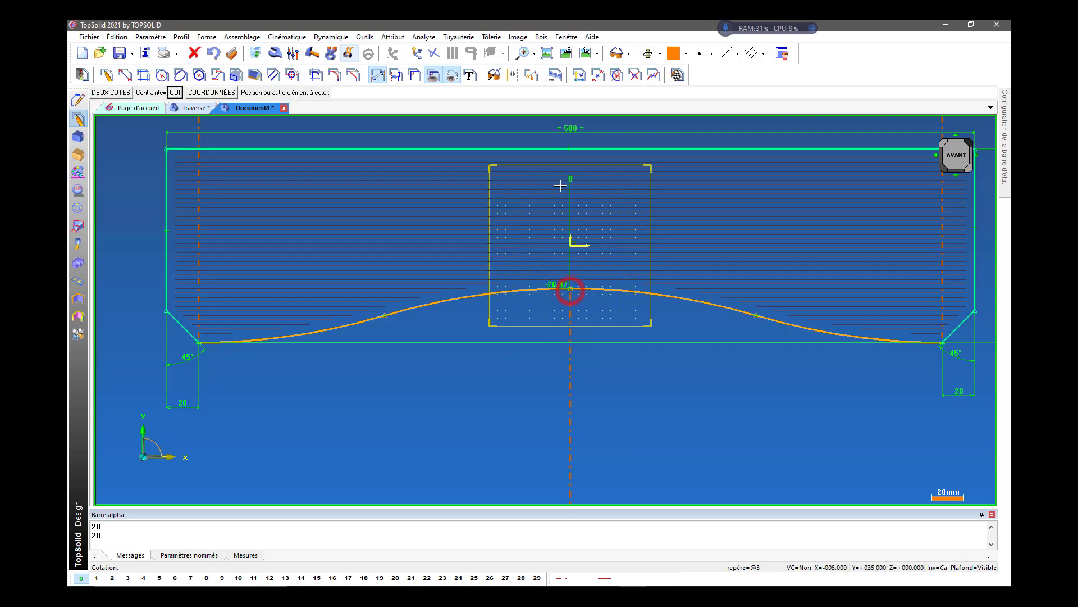
left_click(546, 149)
left_click(439, 217)
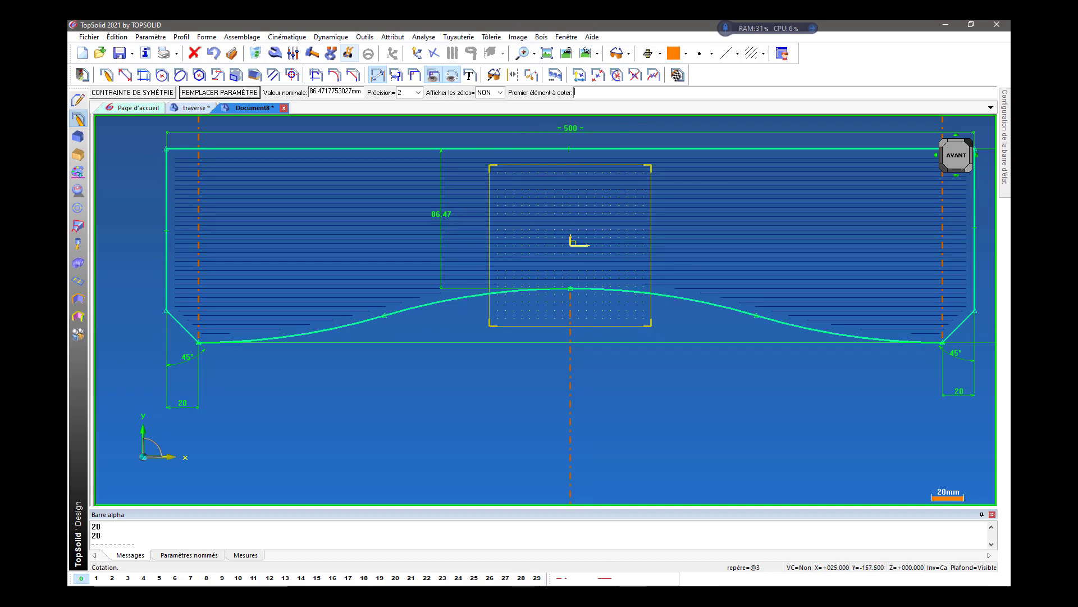
left_click(522, 584)
left_click(523, 584)
type("60")
key("Return")
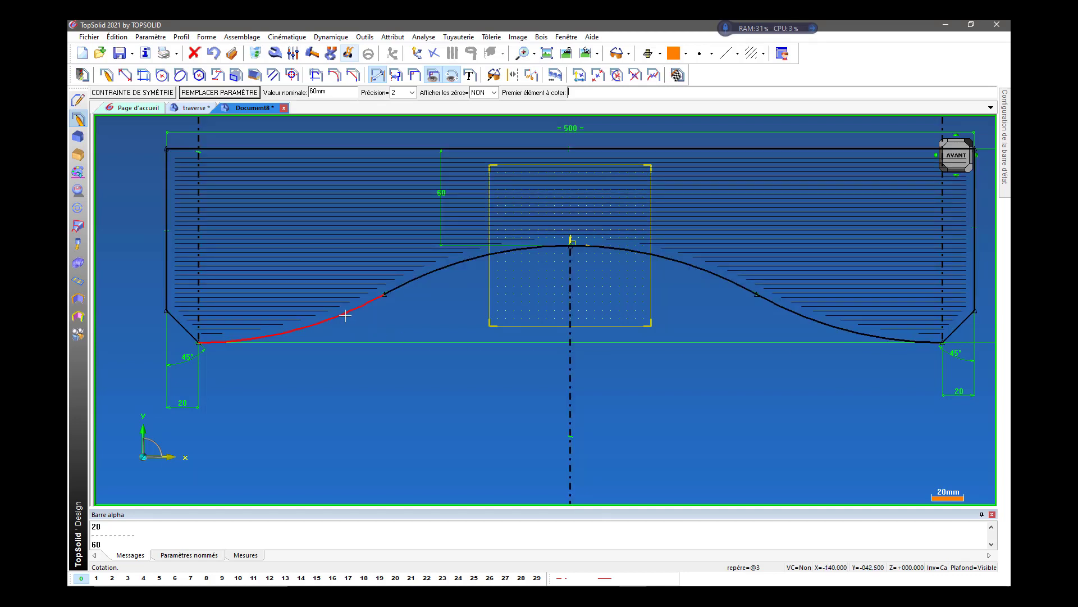
Check the ogee curves of the constrained traverse profile and finish the sketch.
scroll(452, 337, "down", 1)
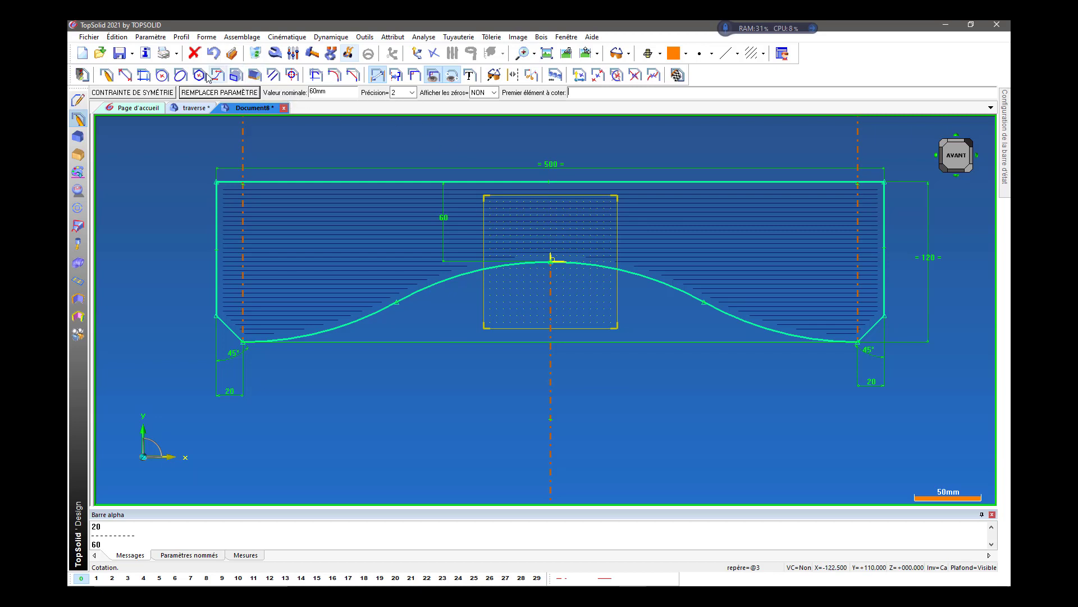
scroll(269, 306, "down", 2)
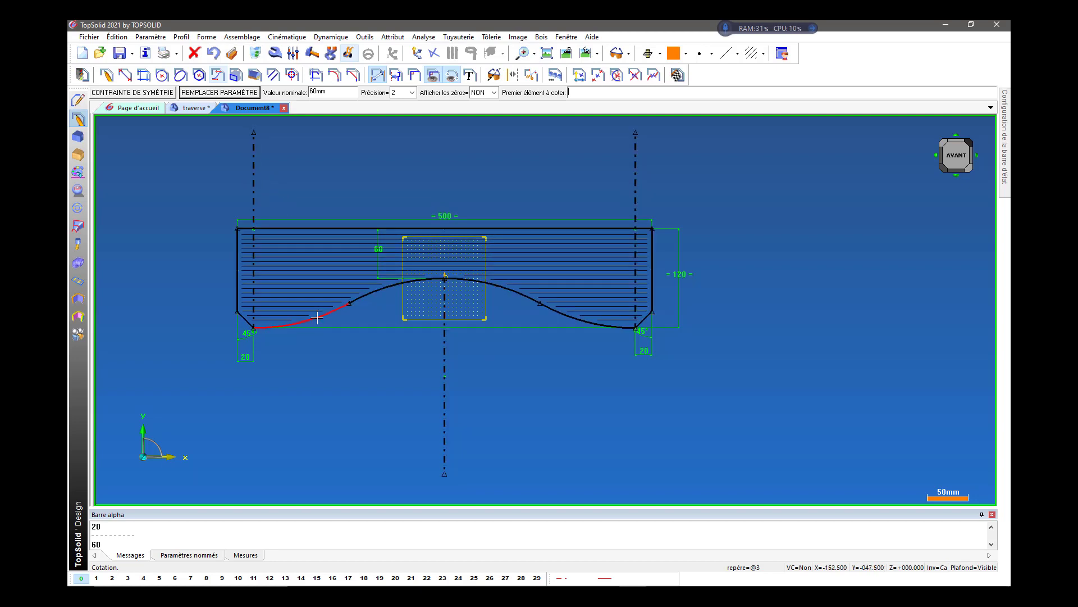
scroll(317, 318, "down", 1)
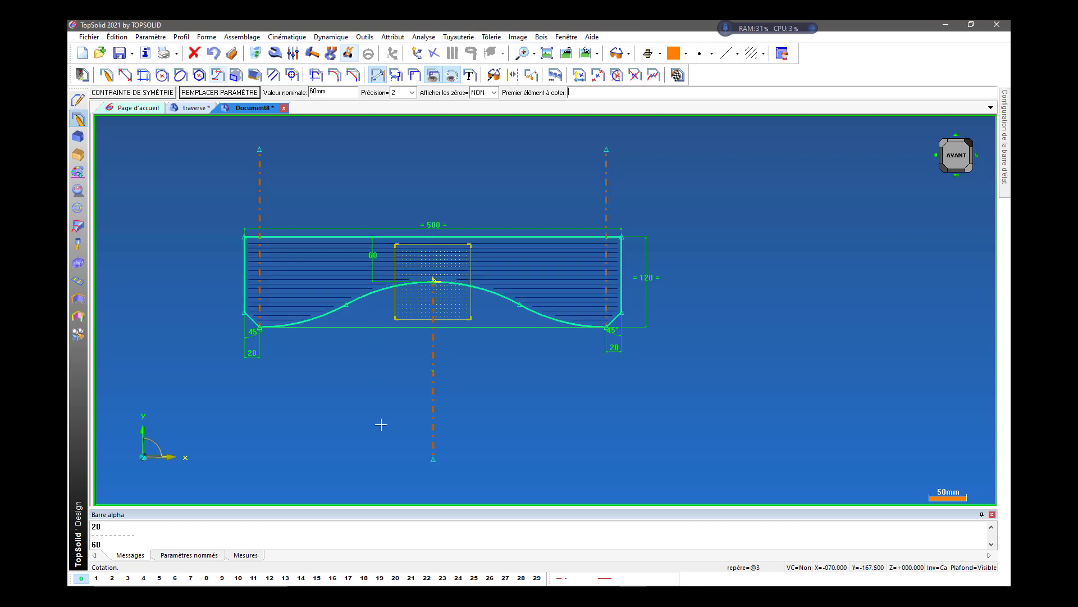
scroll(318, 340, "up", 4)
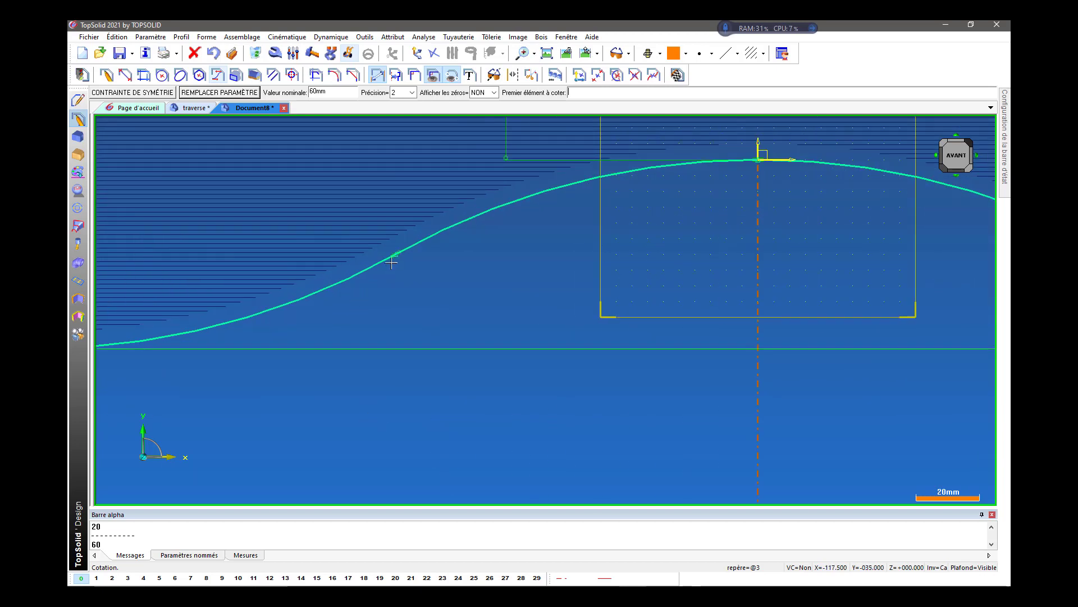
scroll(395, 254, "up", 1)
scroll(395, 254, "down", 5)
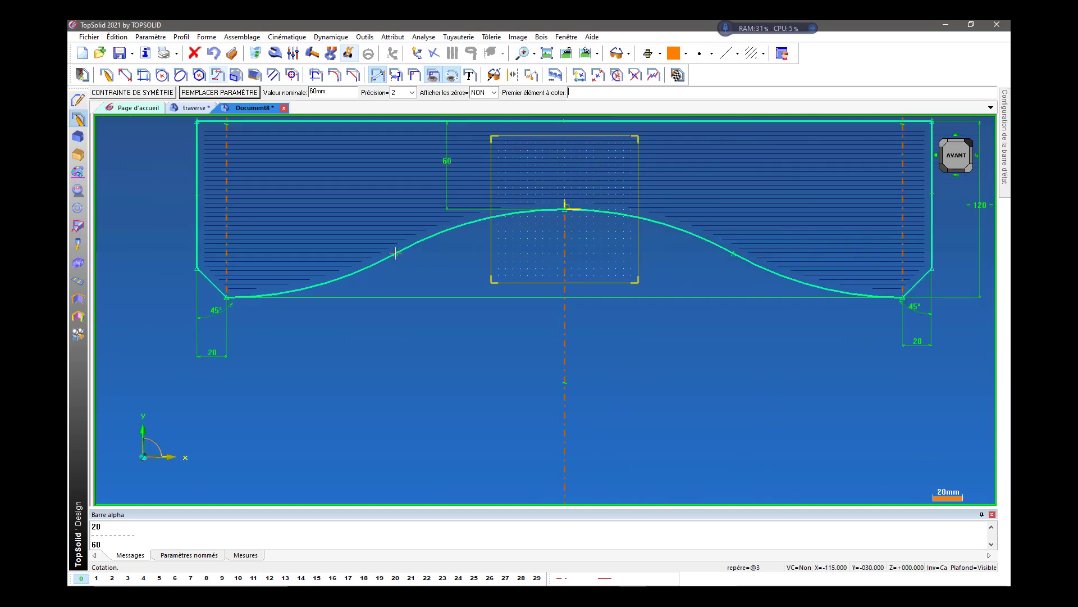
scroll(449, 292, "down", 1)
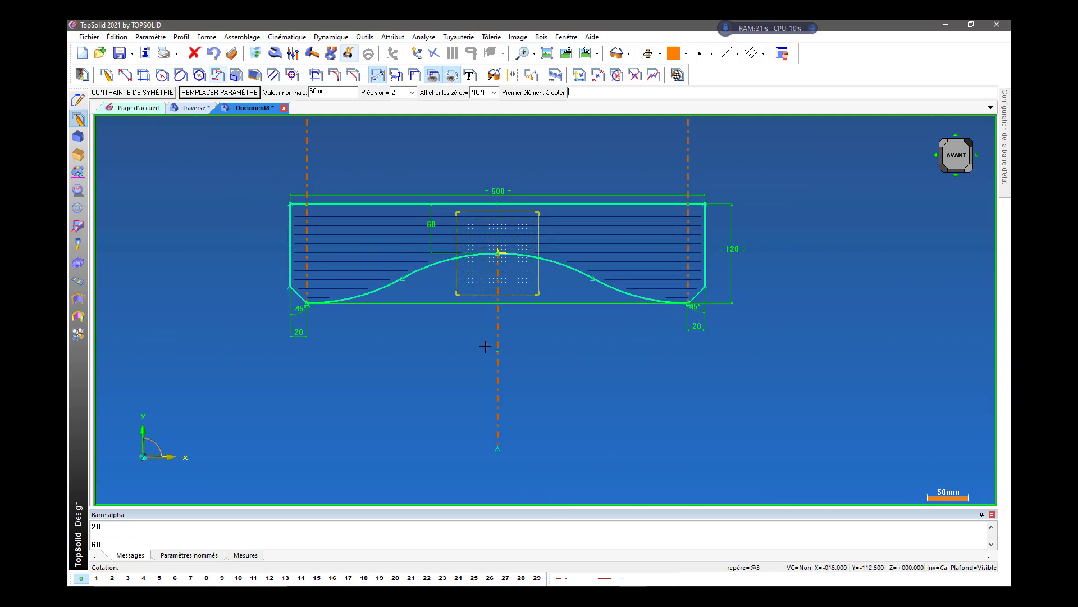
left_click(677, 74)
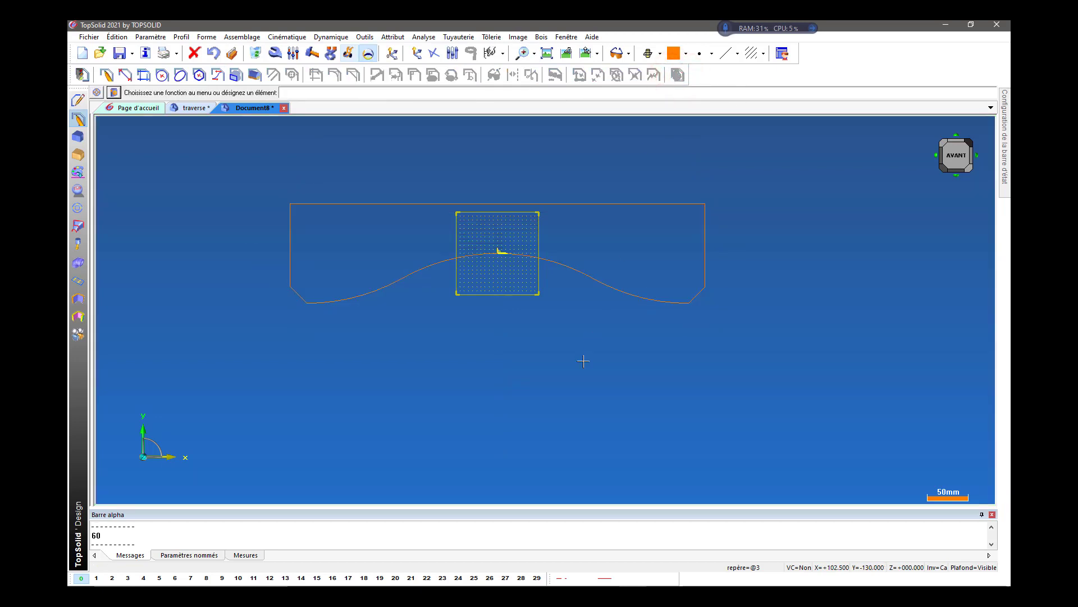
scroll(582, 370, "down", 1)
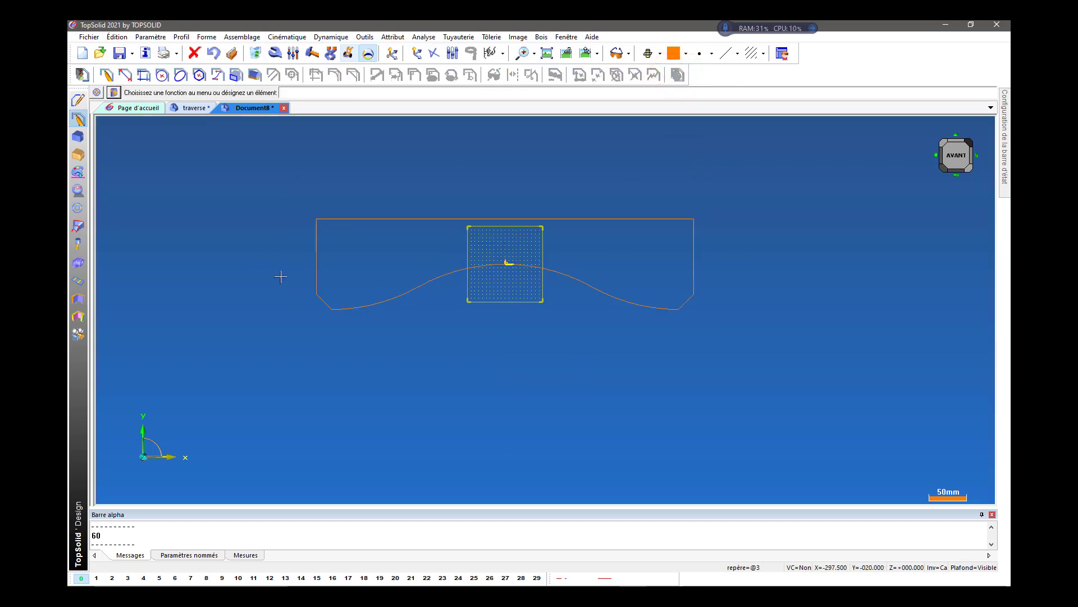
scroll(280, 247, "up", 4)
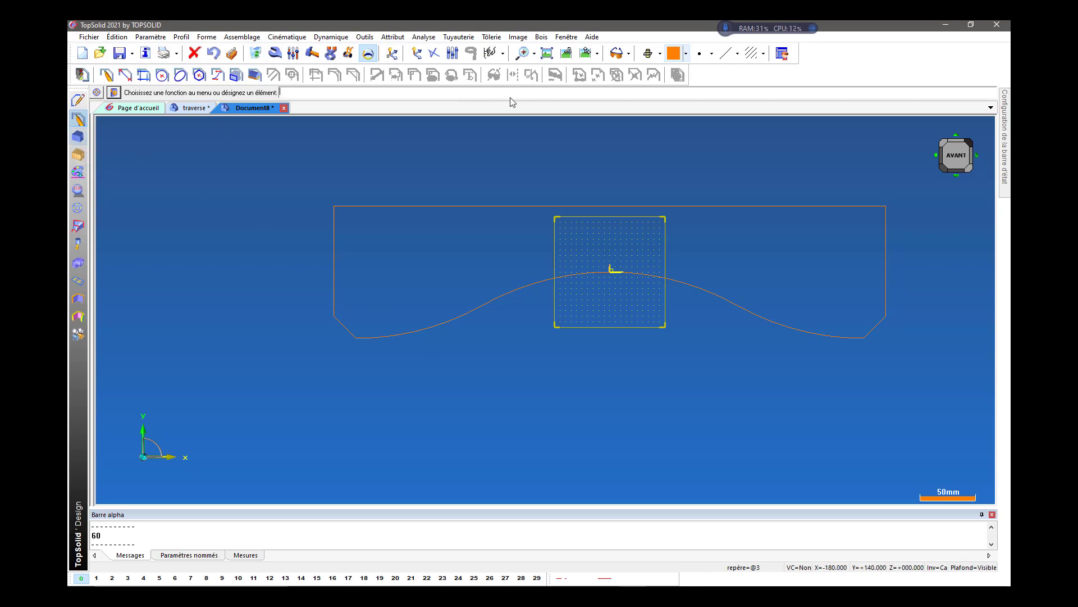
Set the current colour to green and extrude the traverse profile to a height of 24 mm.
left_click(685, 53)
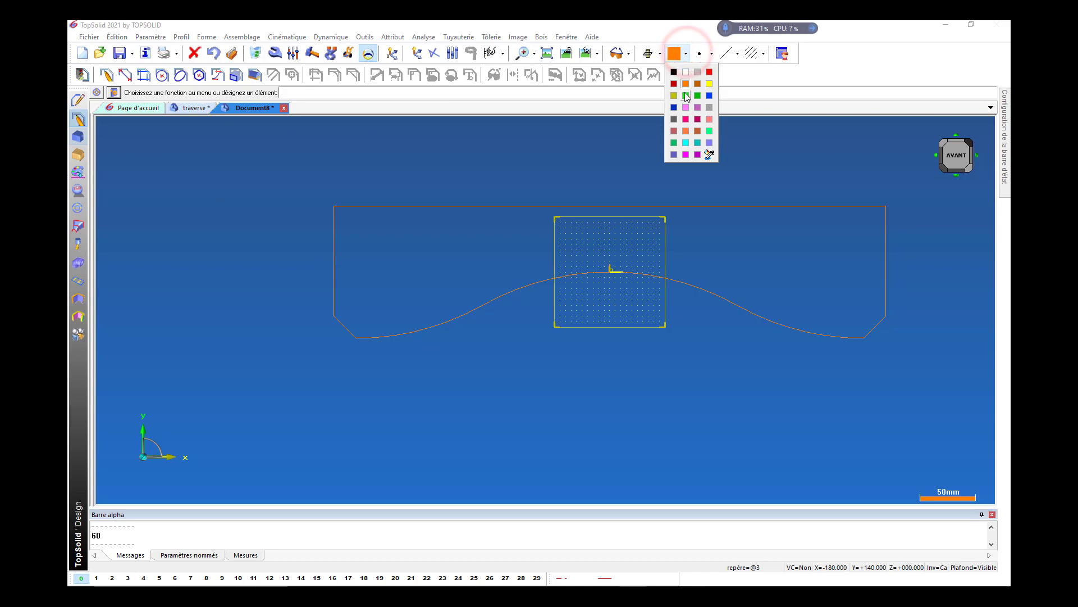
left_click(685, 97)
left_click(77, 137)
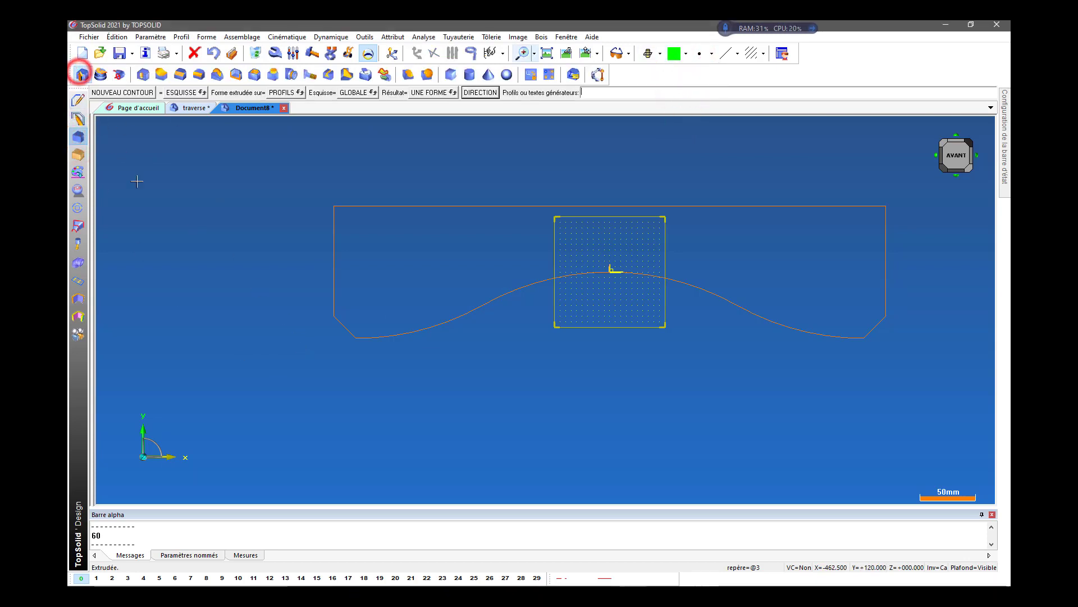
left_click(335, 274)
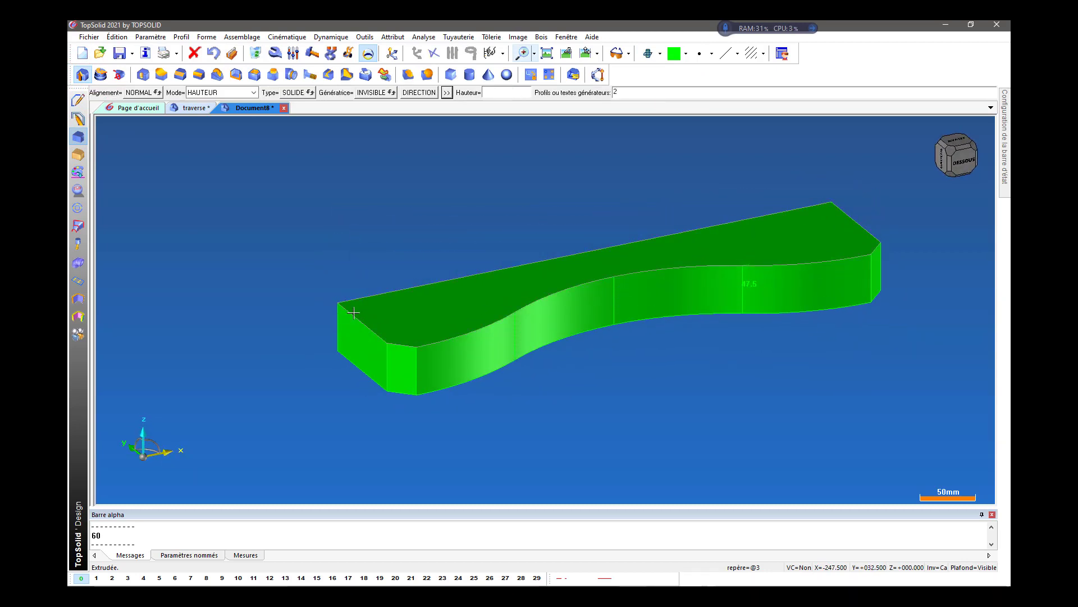
key("Return")
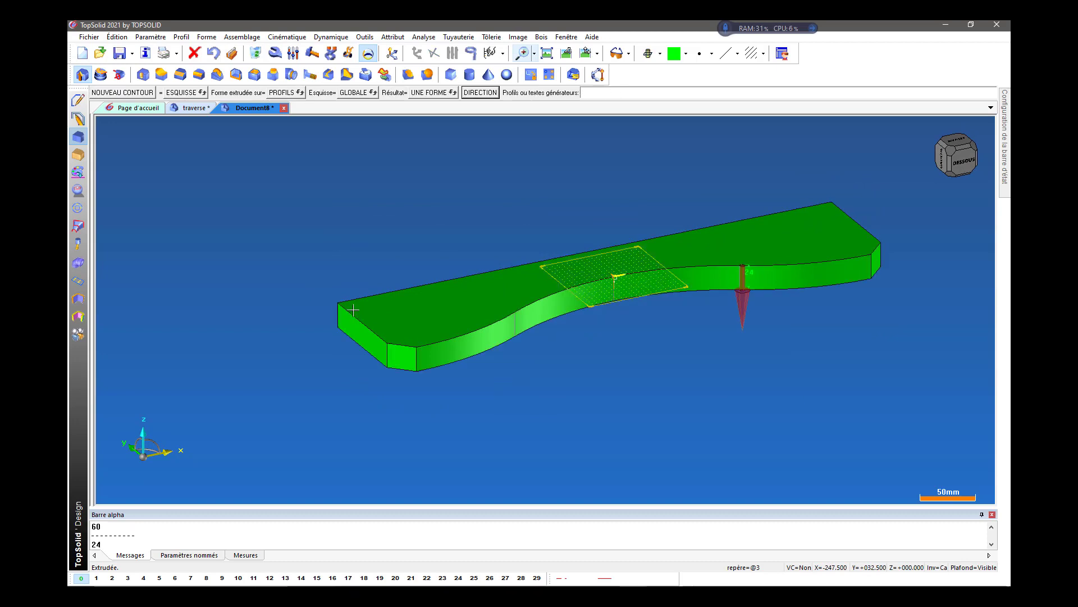
key("Escape")
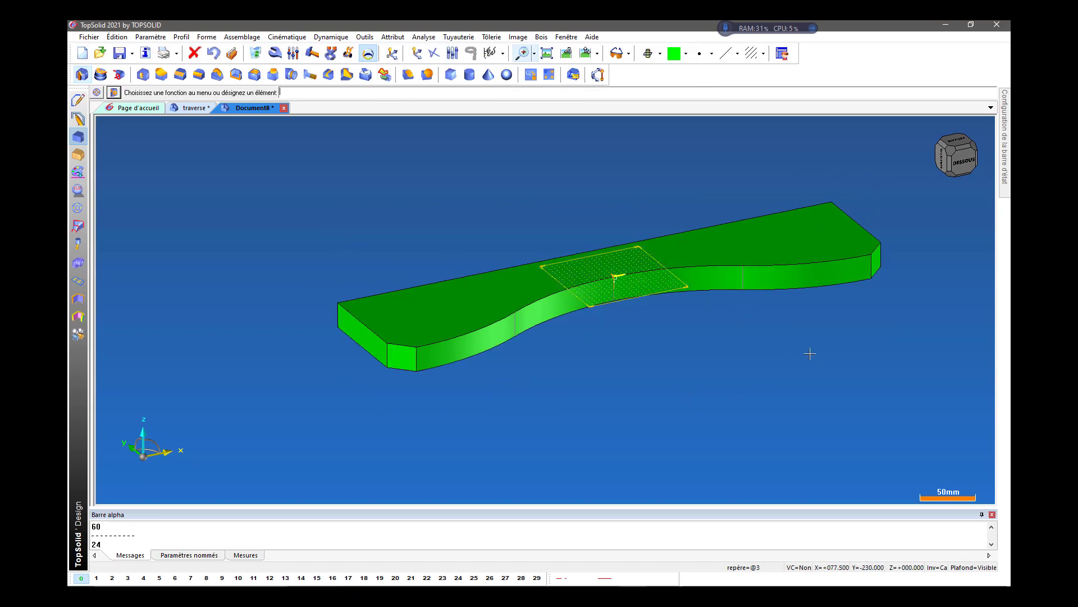
Examine the extruded traverse from several angles, including the front and perspective views, and check its orientation to the coordinate system.
middle_click_drag(815, 354, 680, 418)
middle_click_drag(559, 433, 488, 428)
middle_click_drag(416, 250, 483, 224)
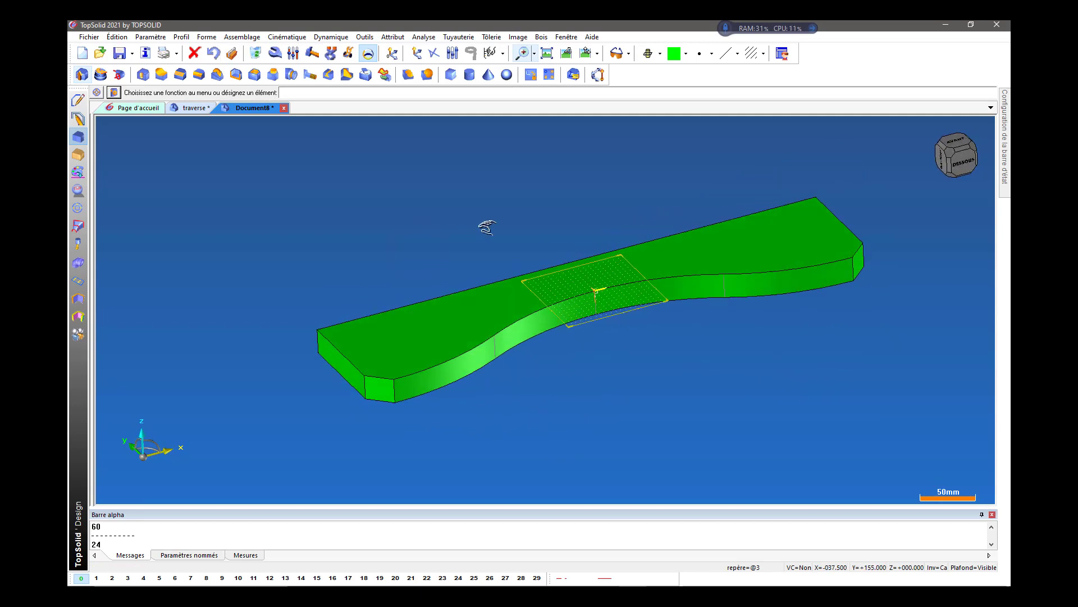
middle_click_drag(847, 291, 838, 334)
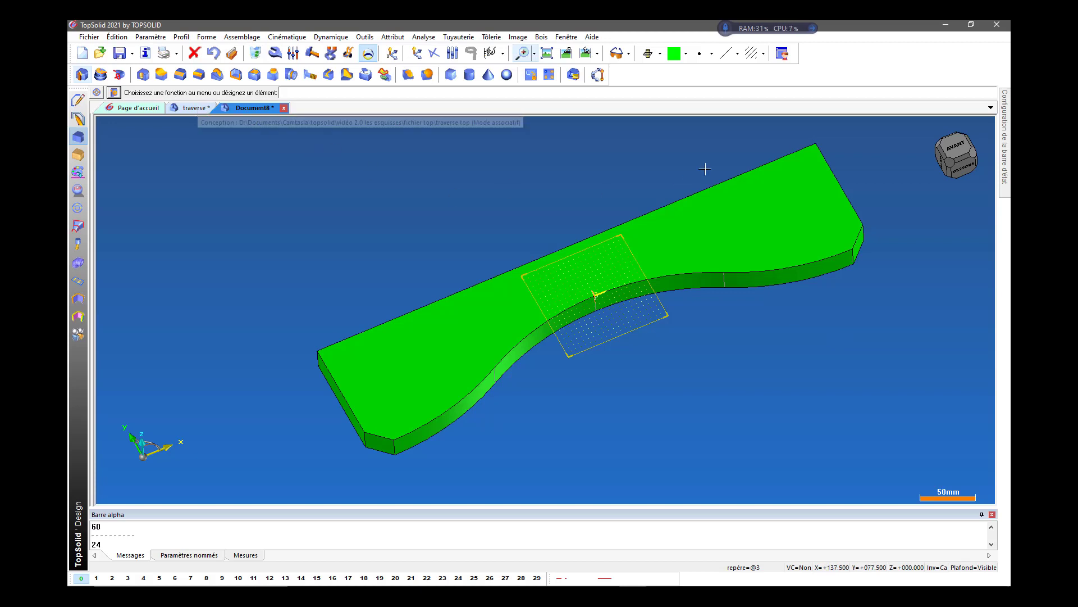
left_click(961, 145)
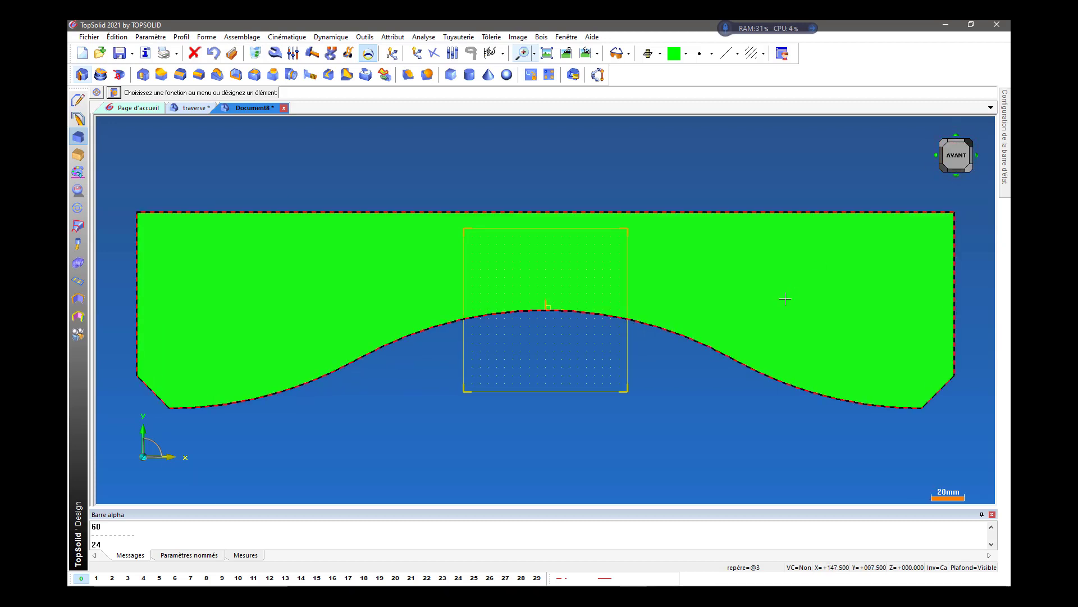
scroll(710, 289, "down", 2)
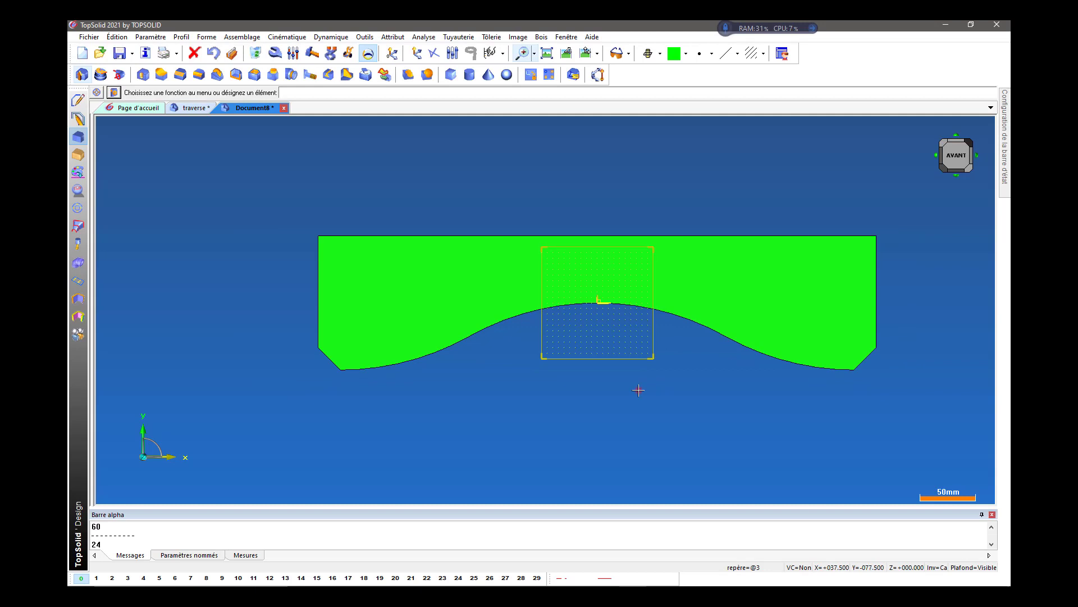
middle_click_drag(639, 389, 593, 398)
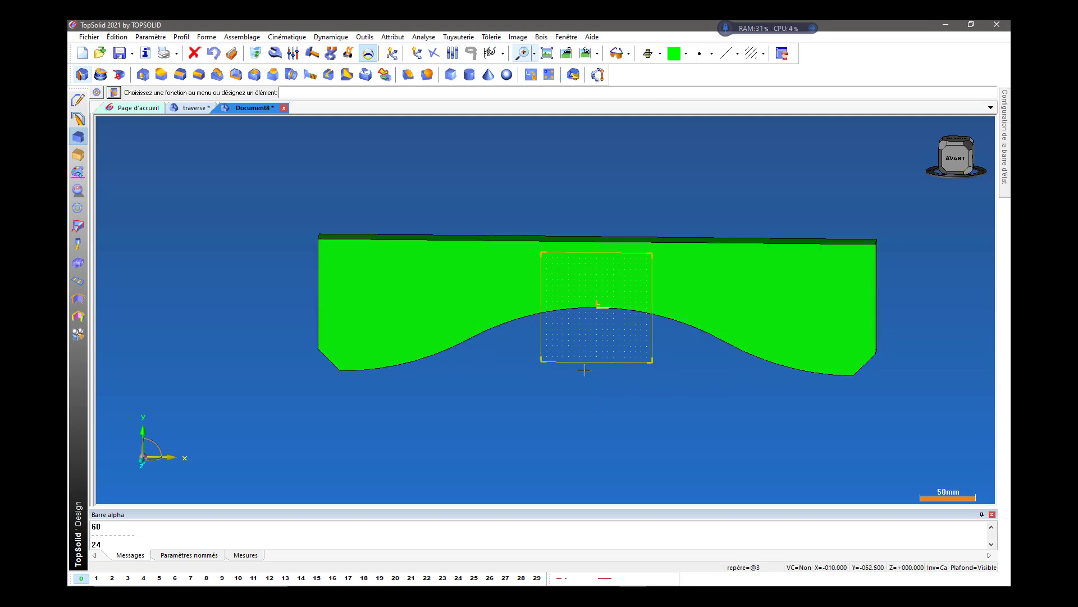
left_click(567, 52)
left_click(547, 53)
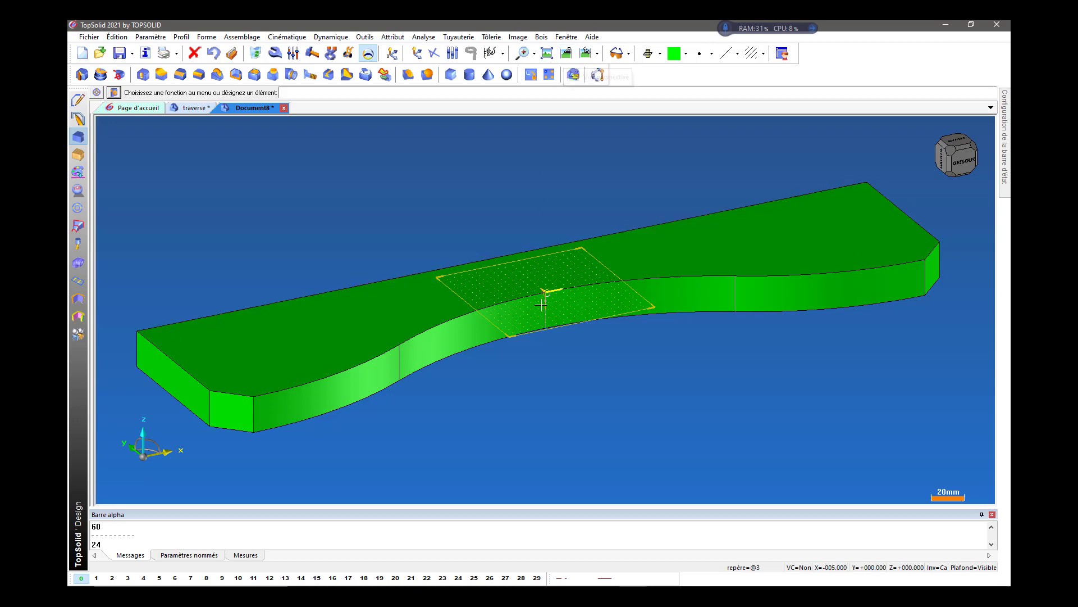
left_click(539, 334)
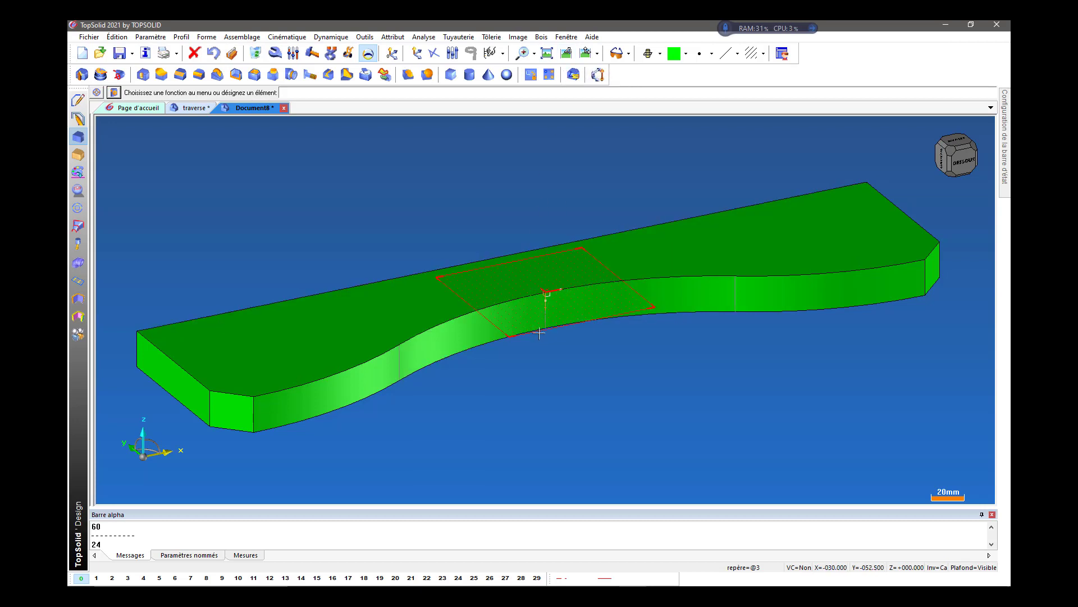
Make the absolute coordinate system current and show the whole traverse in a fitted perspective view.
left_click(391, 56)
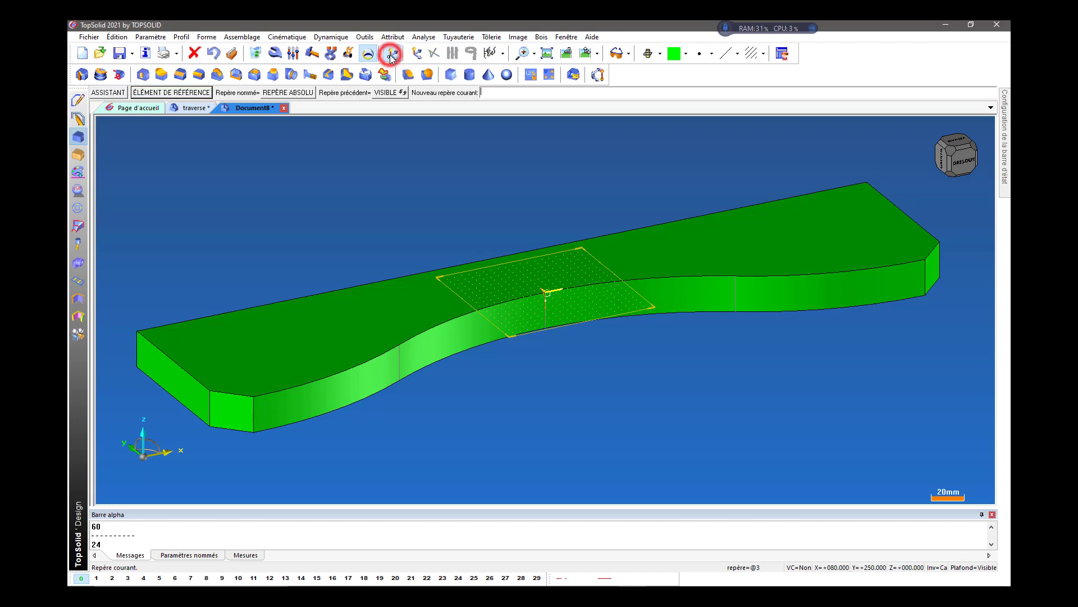
left_click(302, 93)
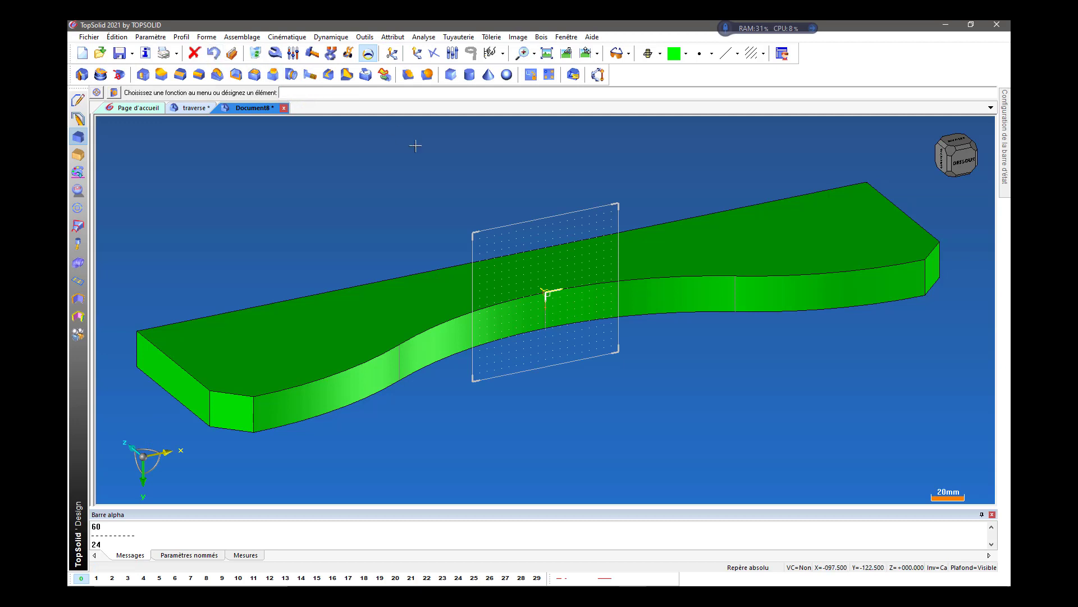
left_click(566, 53)
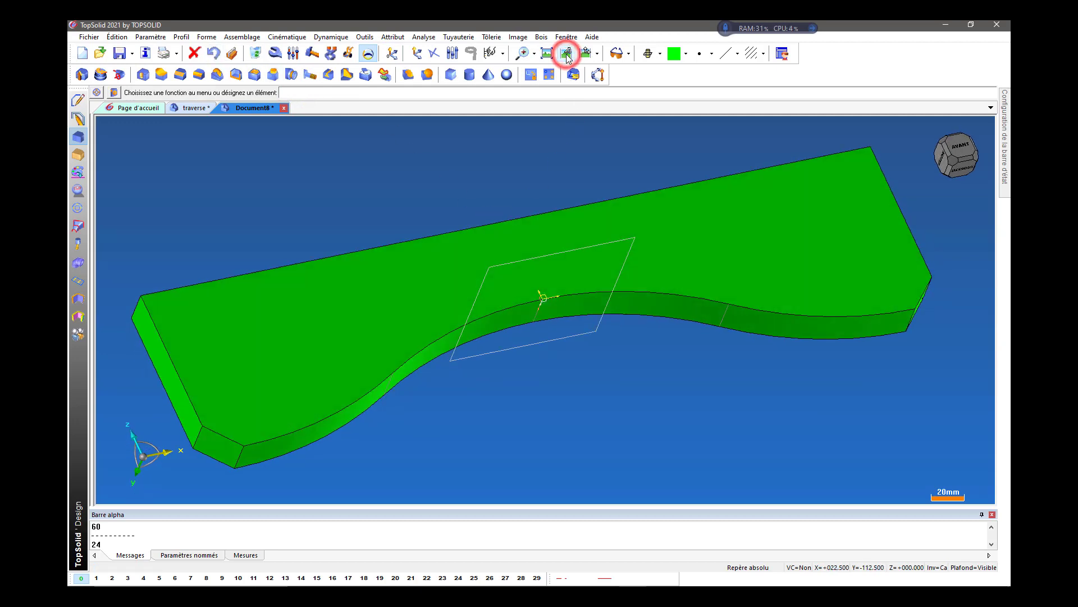
left_click(549, 53)
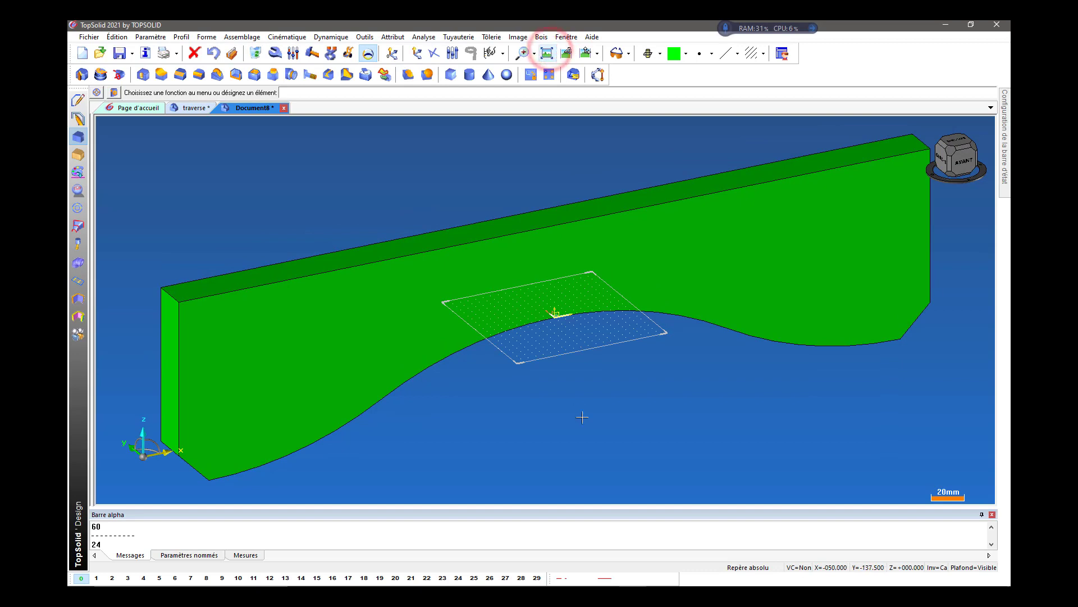